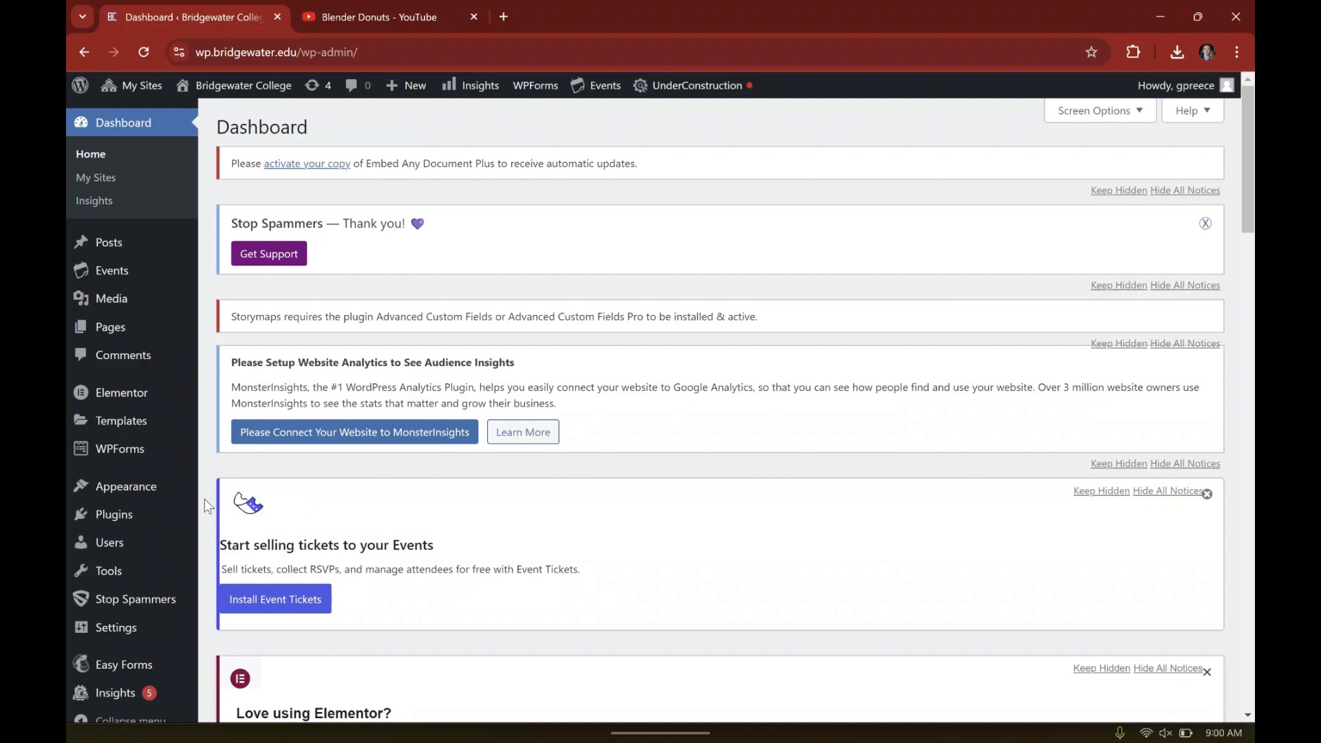
Step: Open the installed themes of the Bridgewater College site and check which theme is active
{"action": "mouse_move", "coordinate": [162, 493]}
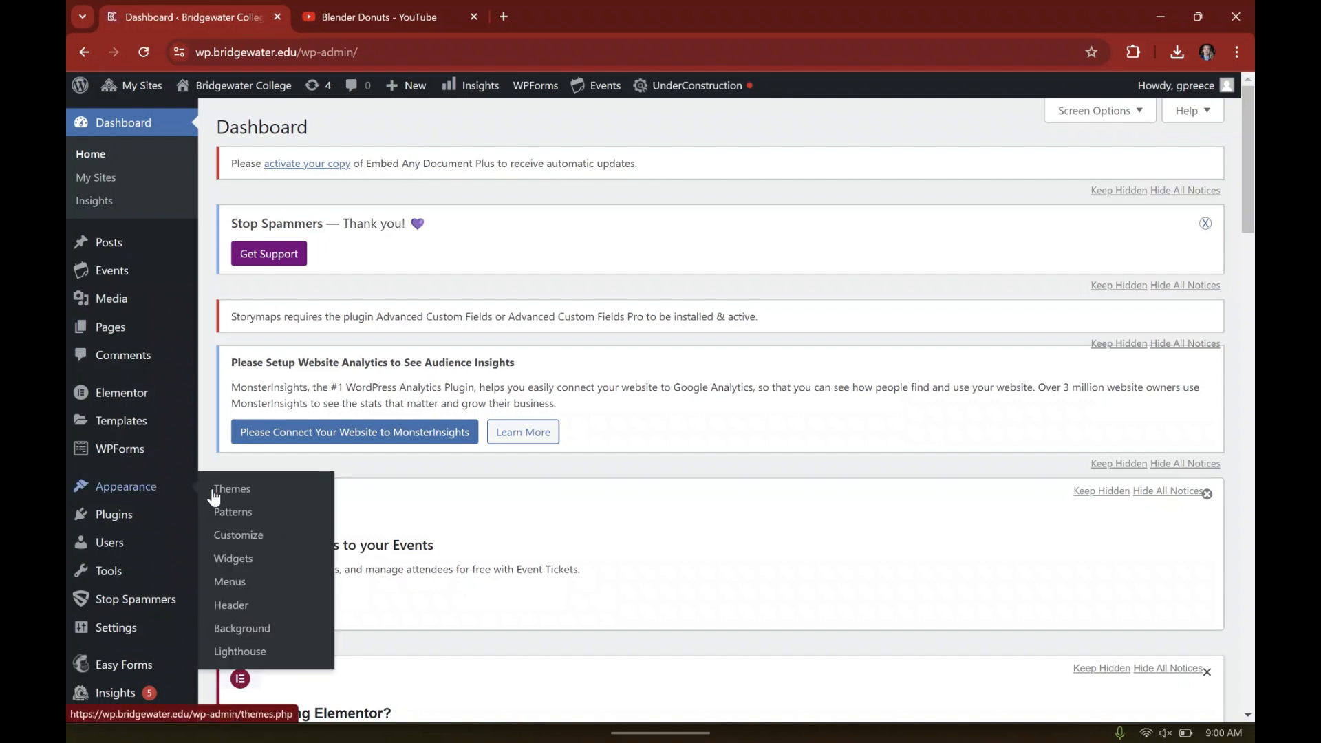
{"action": "left_click", "coordinate": [241, 492]}
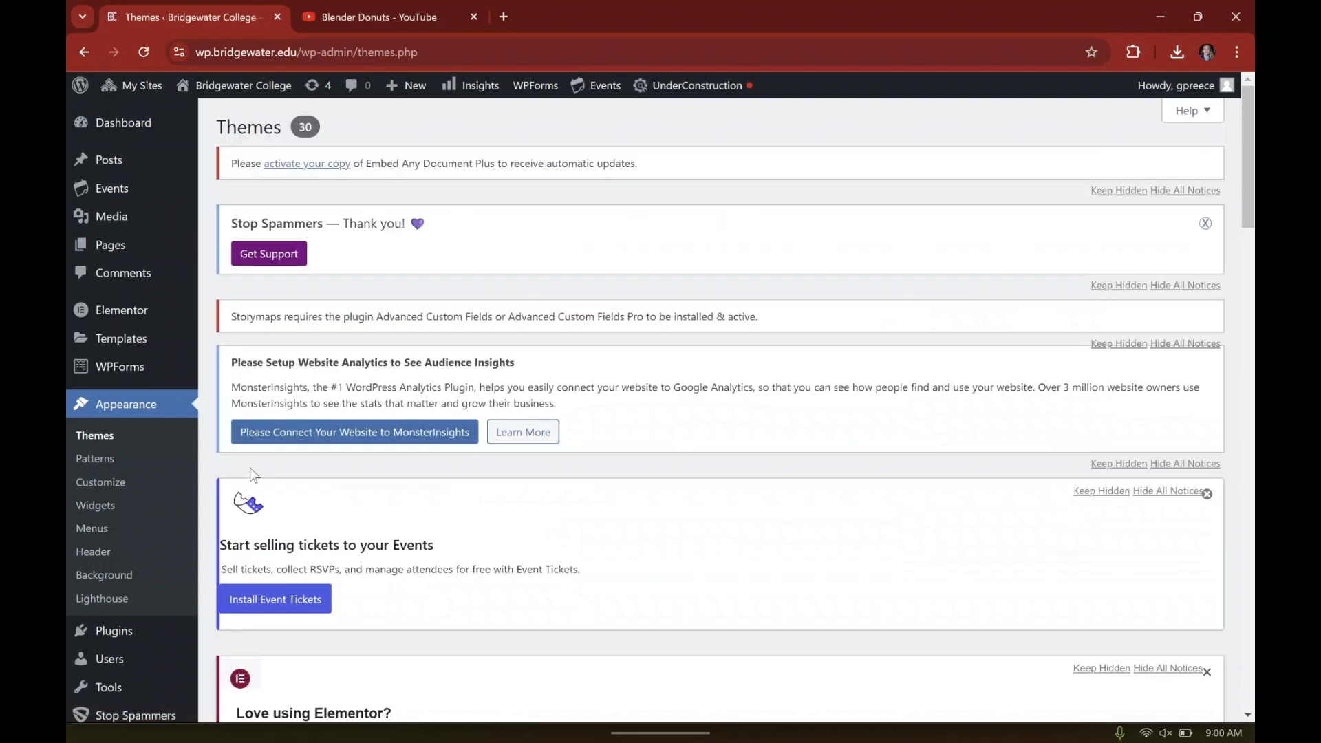
{"action": "scroll", "coordinate": [337, 447], "scroll_direction": "down", "scroll_amount": 3}
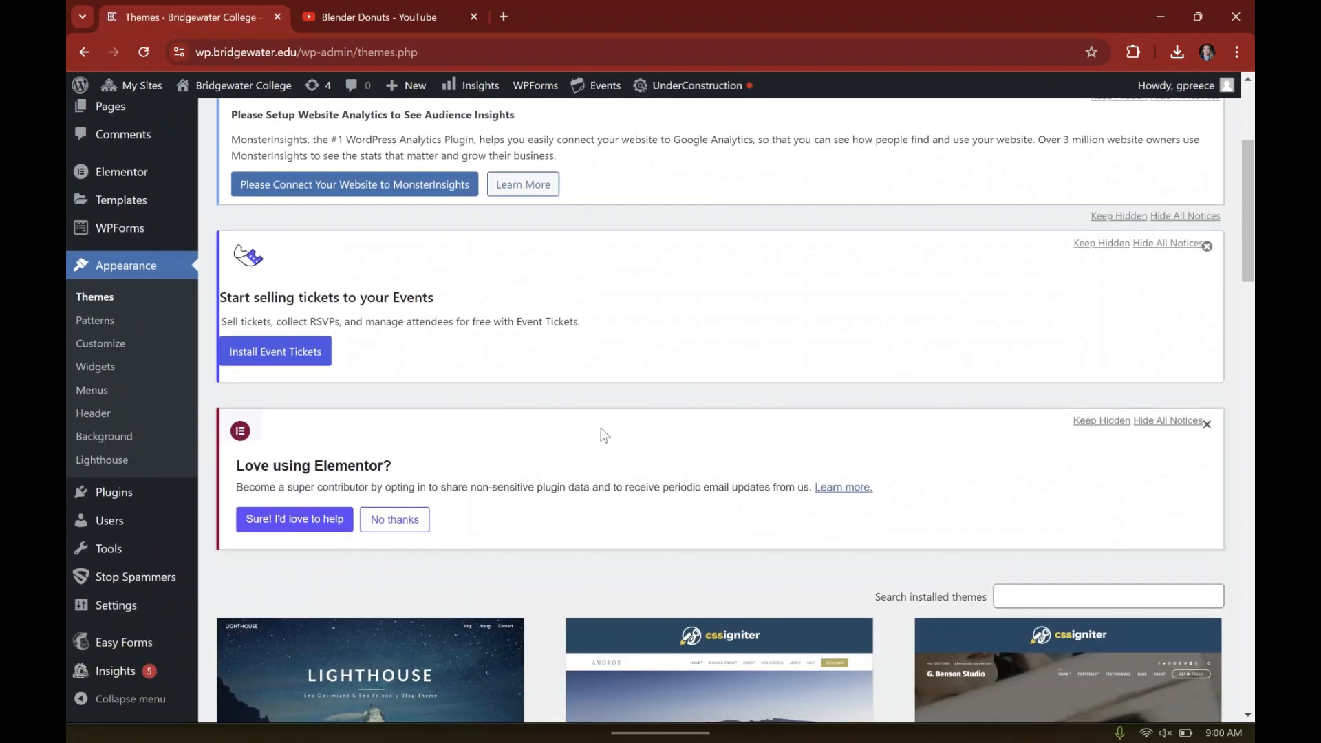
{"action": "scroll", "coordinate": [584, 404], "scroll_direction": "down", "scroll_amount": 5}
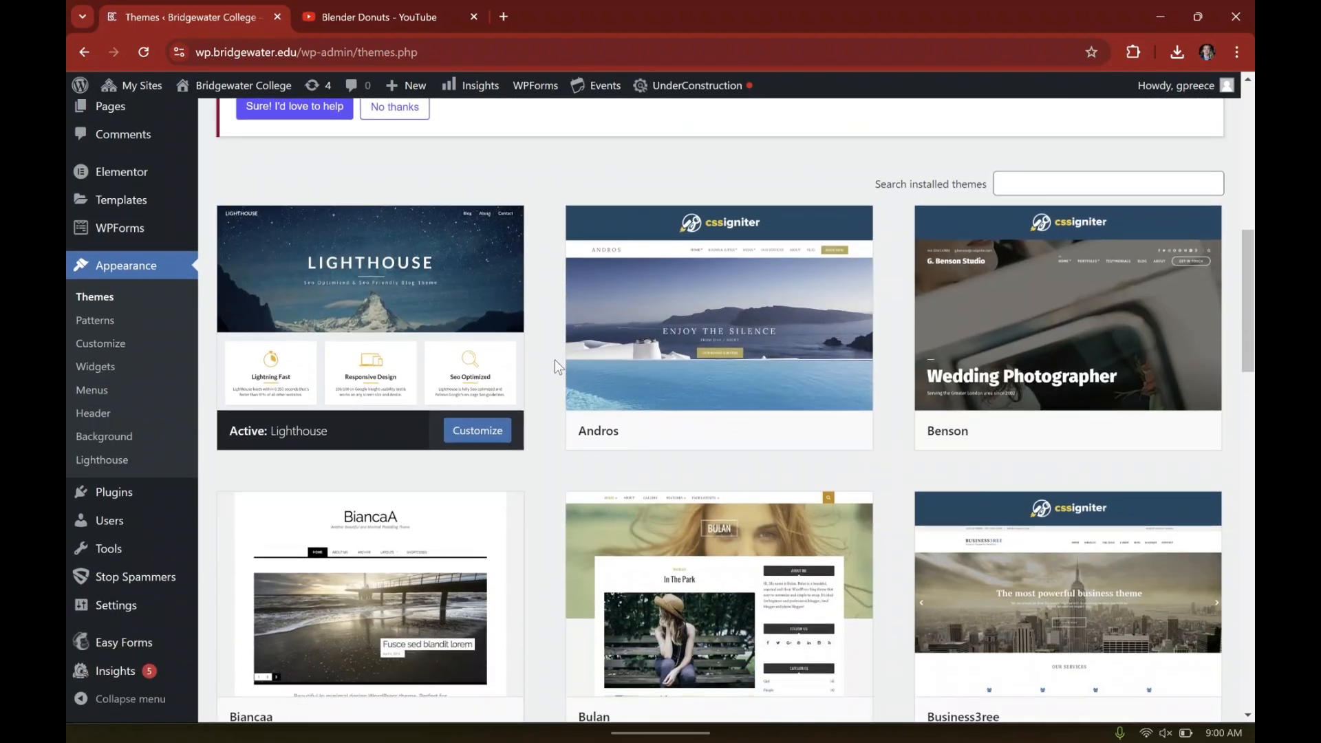
{"action": "mouse_move", "coordinate": [461, 298]}
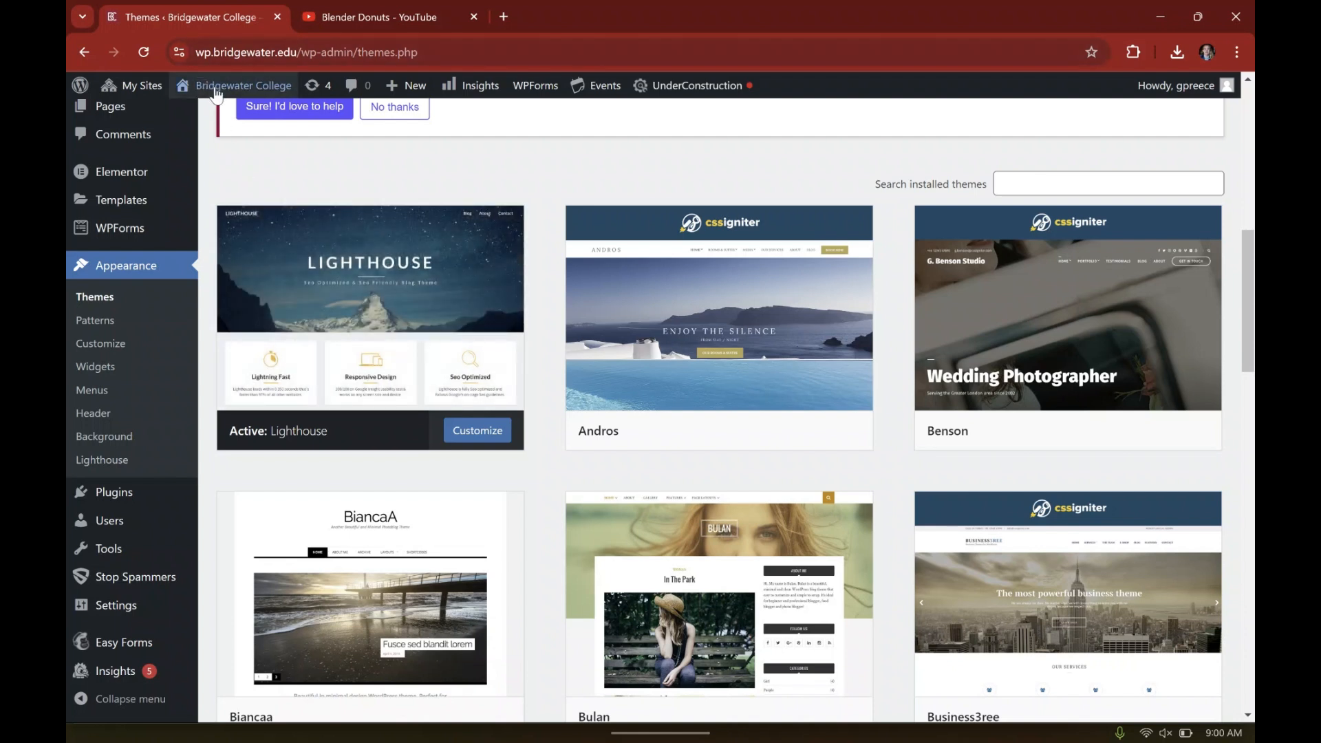
Step: Switch to the WordPress Tutorial site's dashboard and open its installed themes
{"action": "mouse_move", "coordinate": [218, 93]}
{"action": "mouse_move", "coordinate": [148, 89]}
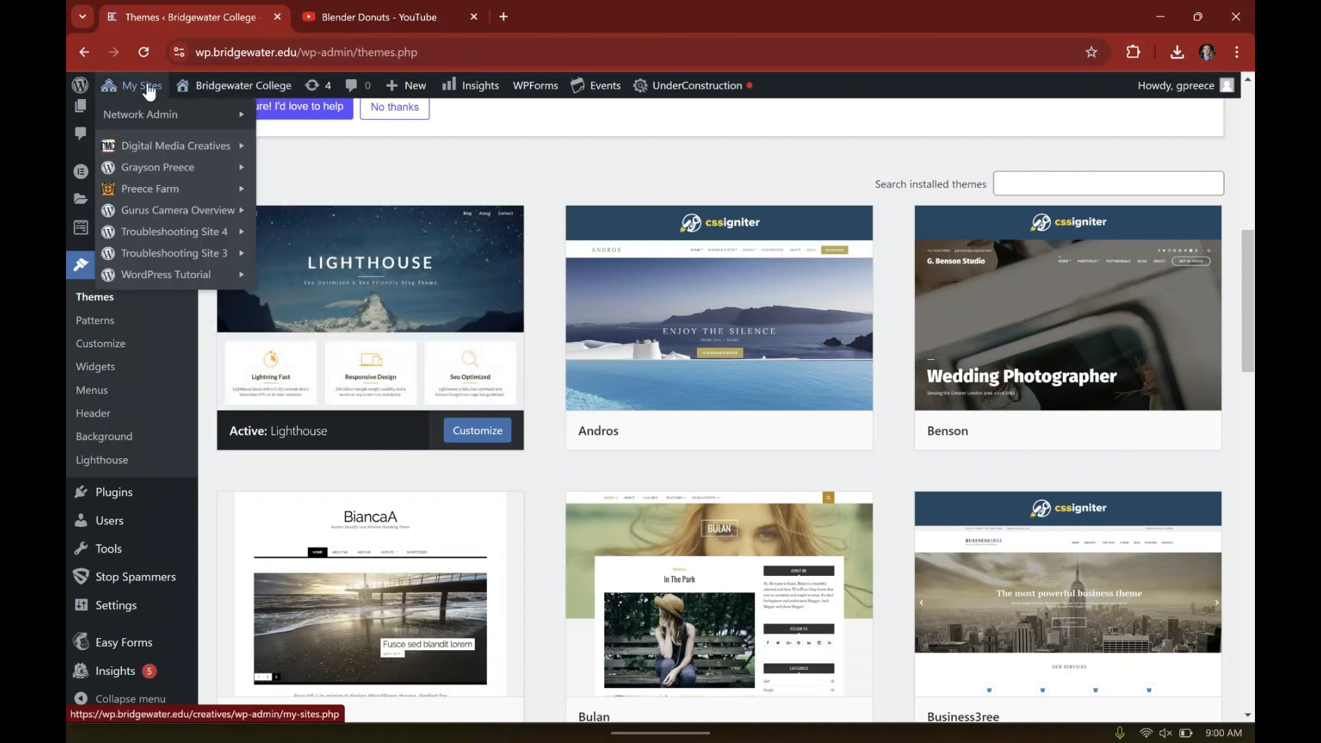
{"action": "mouse_move", "coordinate": [176, 278]}
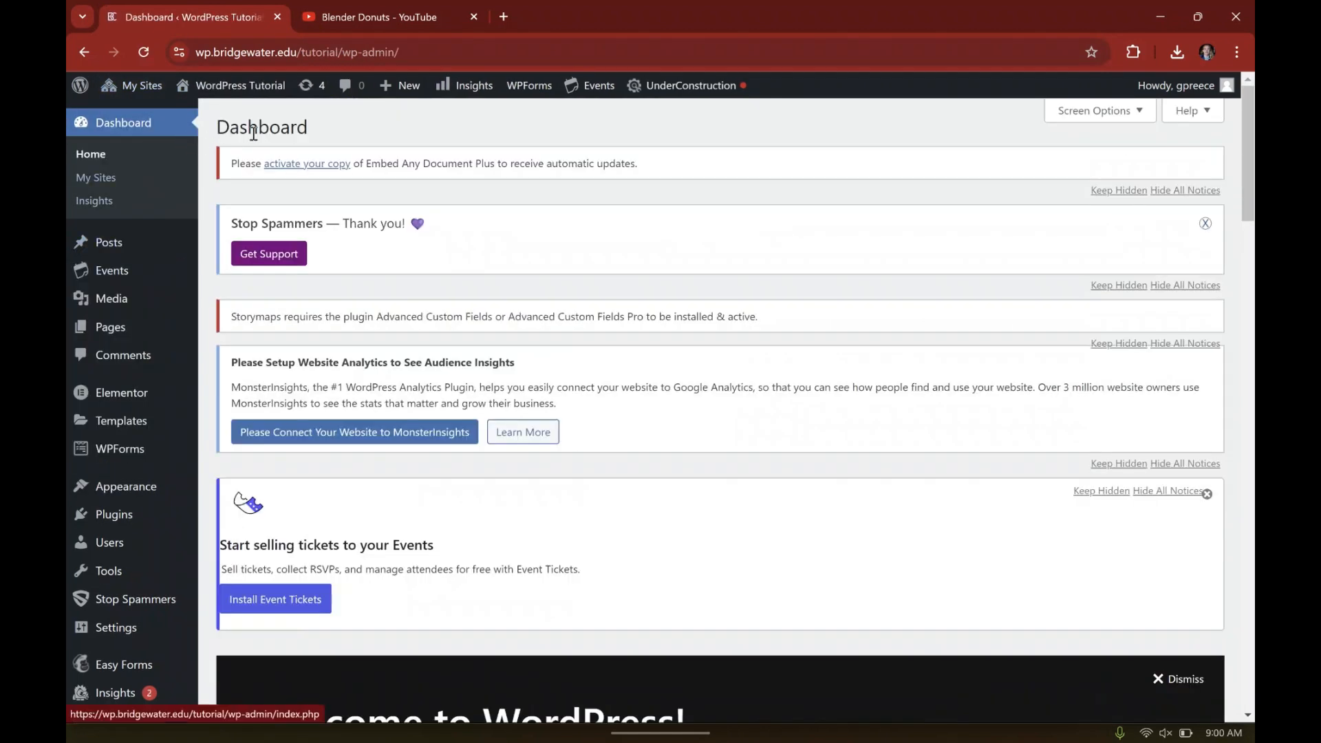
{"action": "mouse_move", "coordinate": [156, 495]}
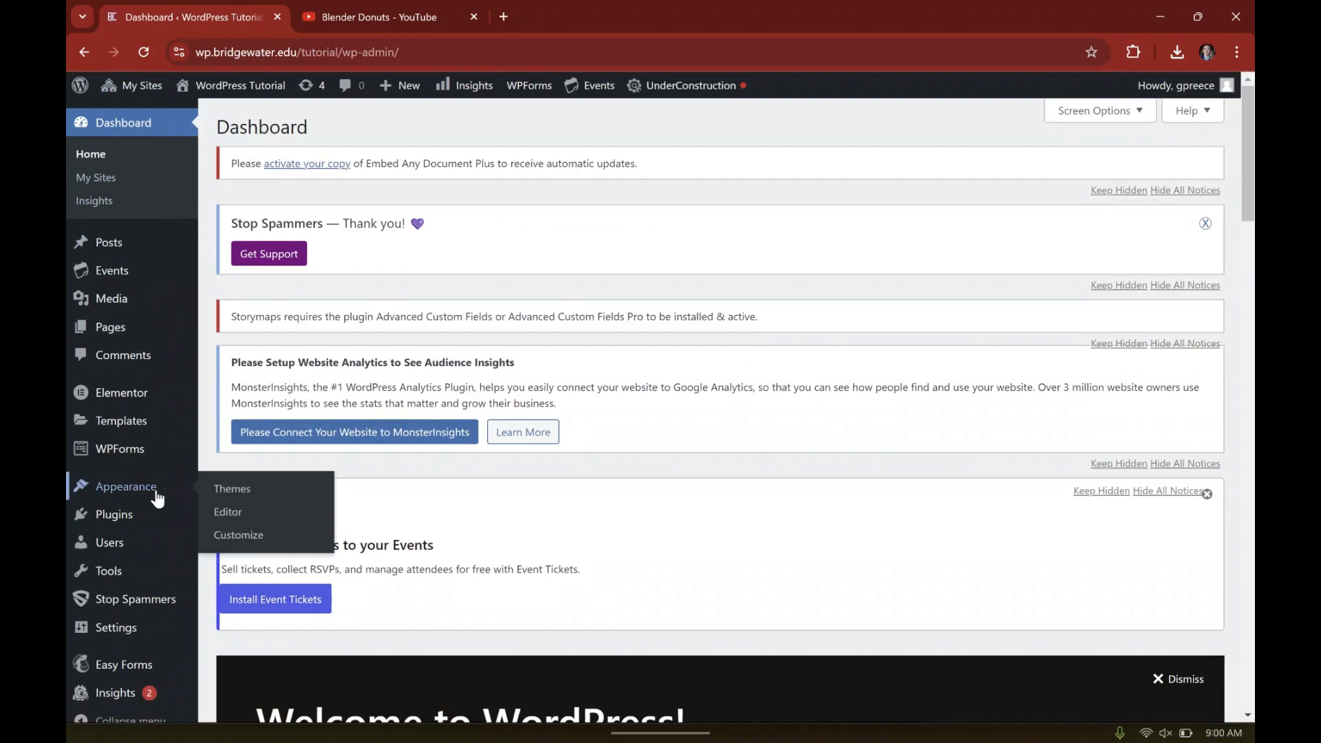
{"action": "left_click", "coordinate": [223, 490]}
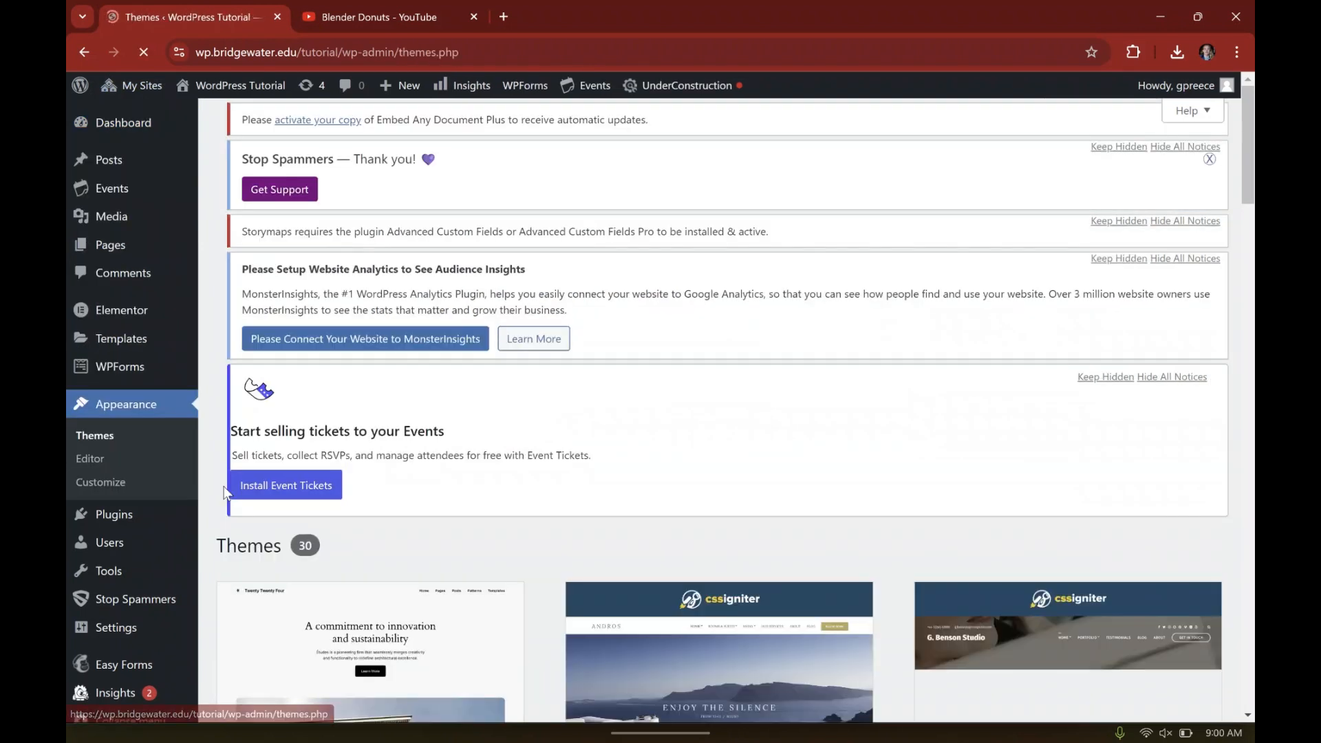
Step: Browse the WordPress Tutorial site's installed themes to find the Lighthouse theme
{"action": "scroll", "coordinate": [326, 374], "scroll_direction": "down", "scroll_amount": 4}
{"action": "scroll", "coordinate": [326, 373], "scroll_direction": "down", "scroll_amount": 12}
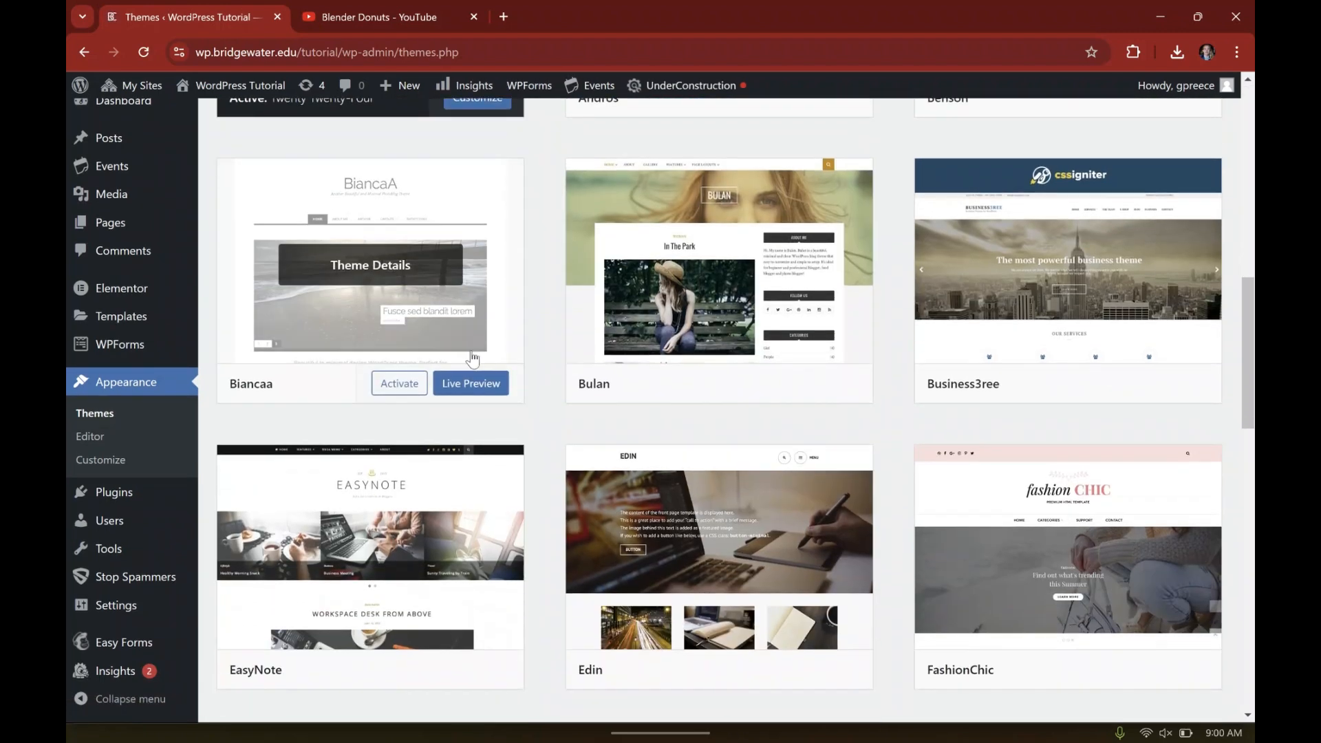
{"action": "scroll", "coordinate": [468, 348], "scroll_direction": "down", "scroll_amount": 3}
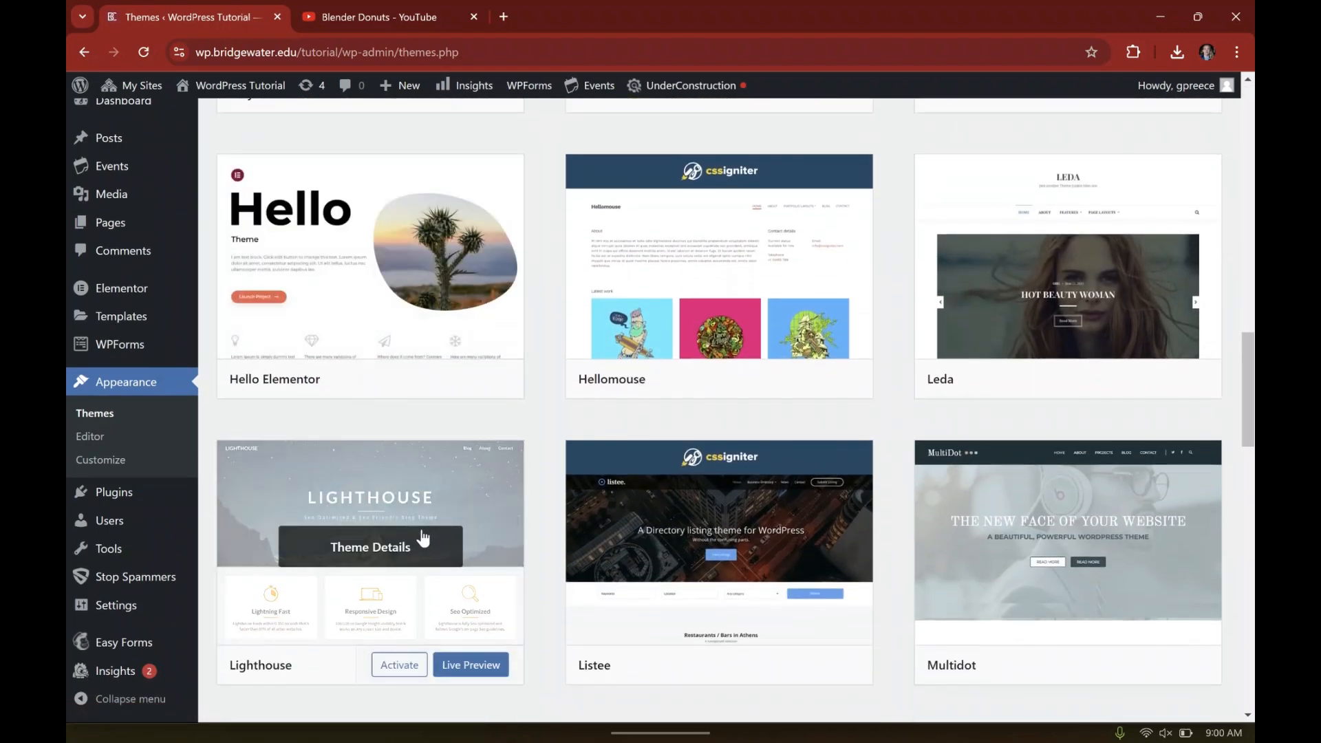
{"action": "scroll", "coordinate": [570, 375], "scroll_direction": "up", "scroll_amount": 13}
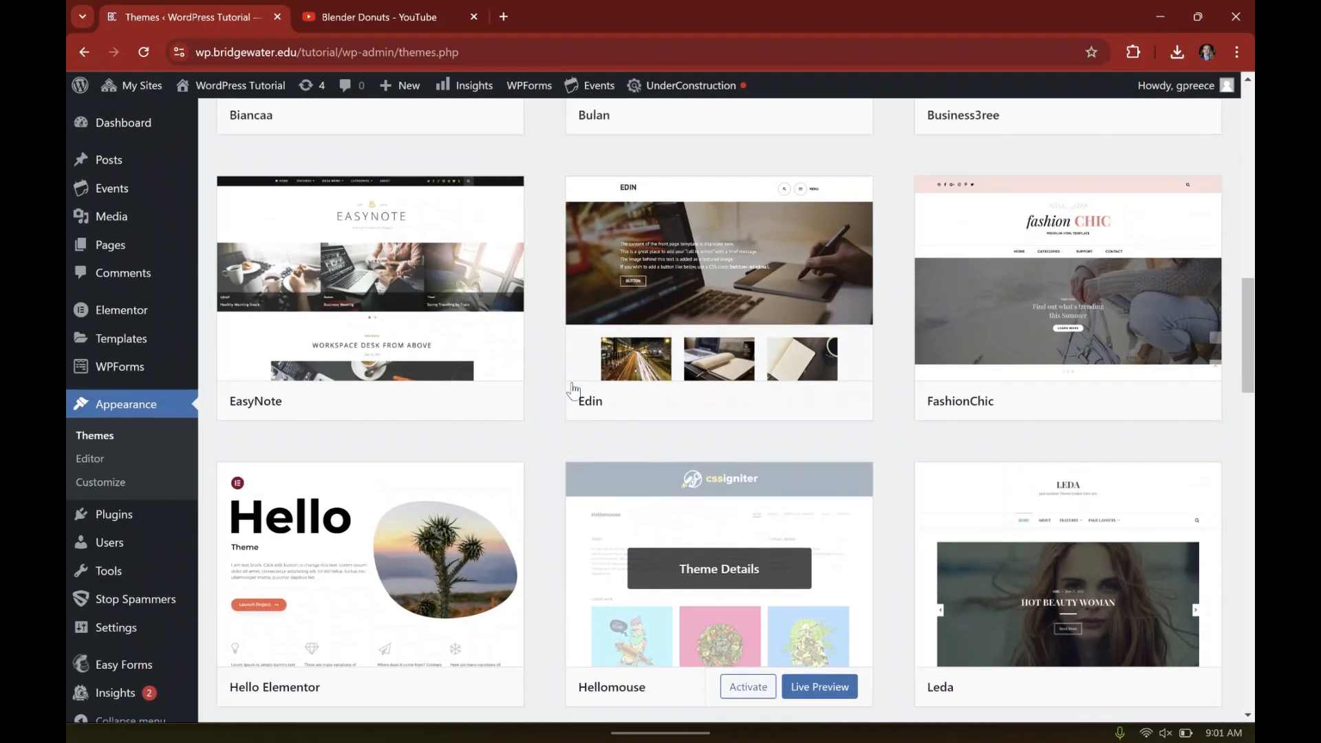
{"action": "scroll", "coordinate": [572, 390], "scroll_direction": "up", "scroll_amount": 4}
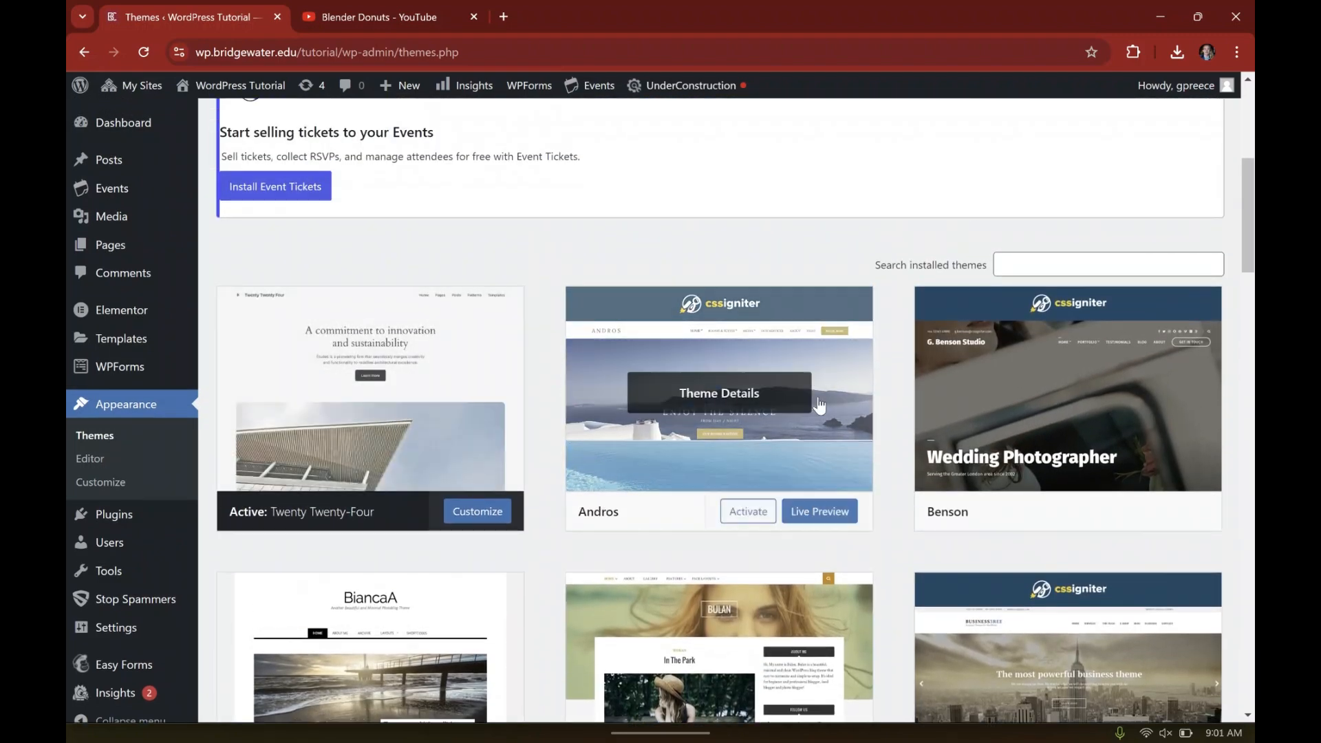
{"action": "scroll", "coordinate": [688, 427], "scroll_direction": "down", "scroll_amount": 4}
{"action": "scroll", "coordinate": [692, 517], "scroll_direction": "down", "scroll_amount": 9}
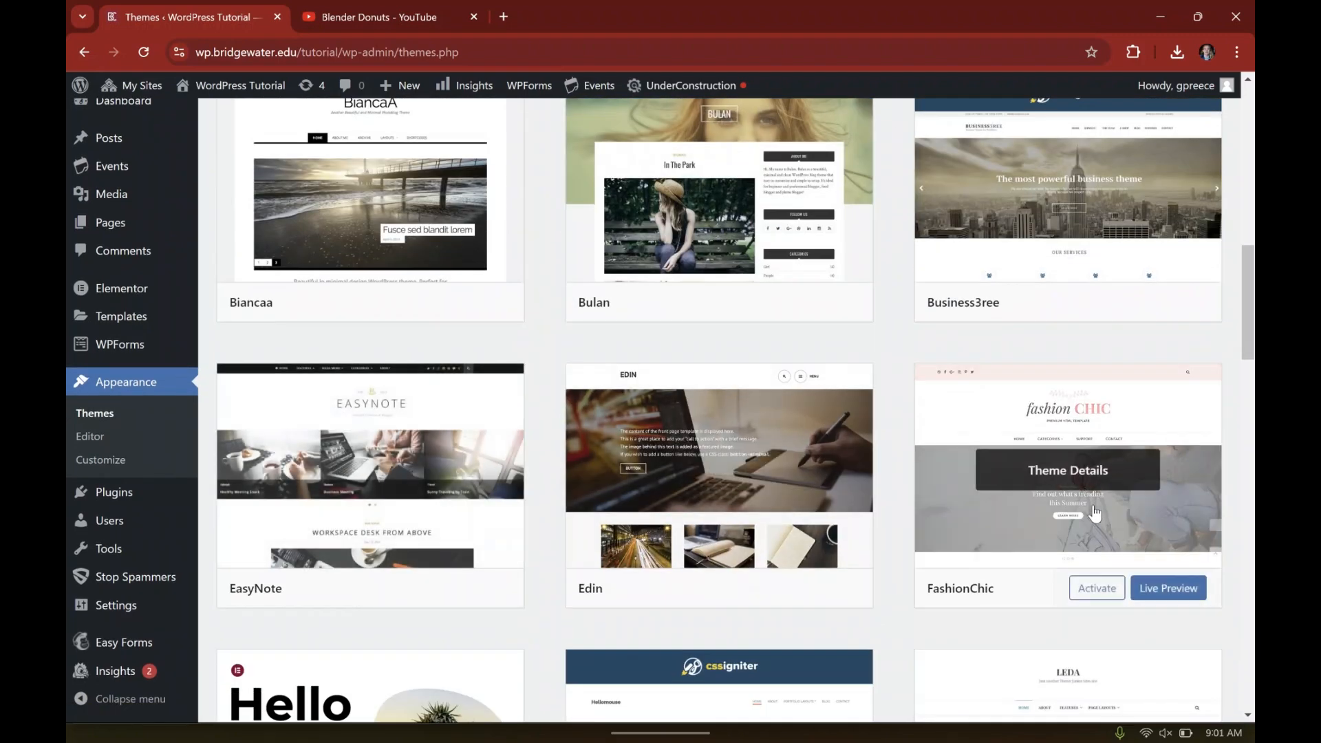
{"action": "scroll", "coordinate": [692, 516], "scroll_direction": "down", "scroll_amount": 5}
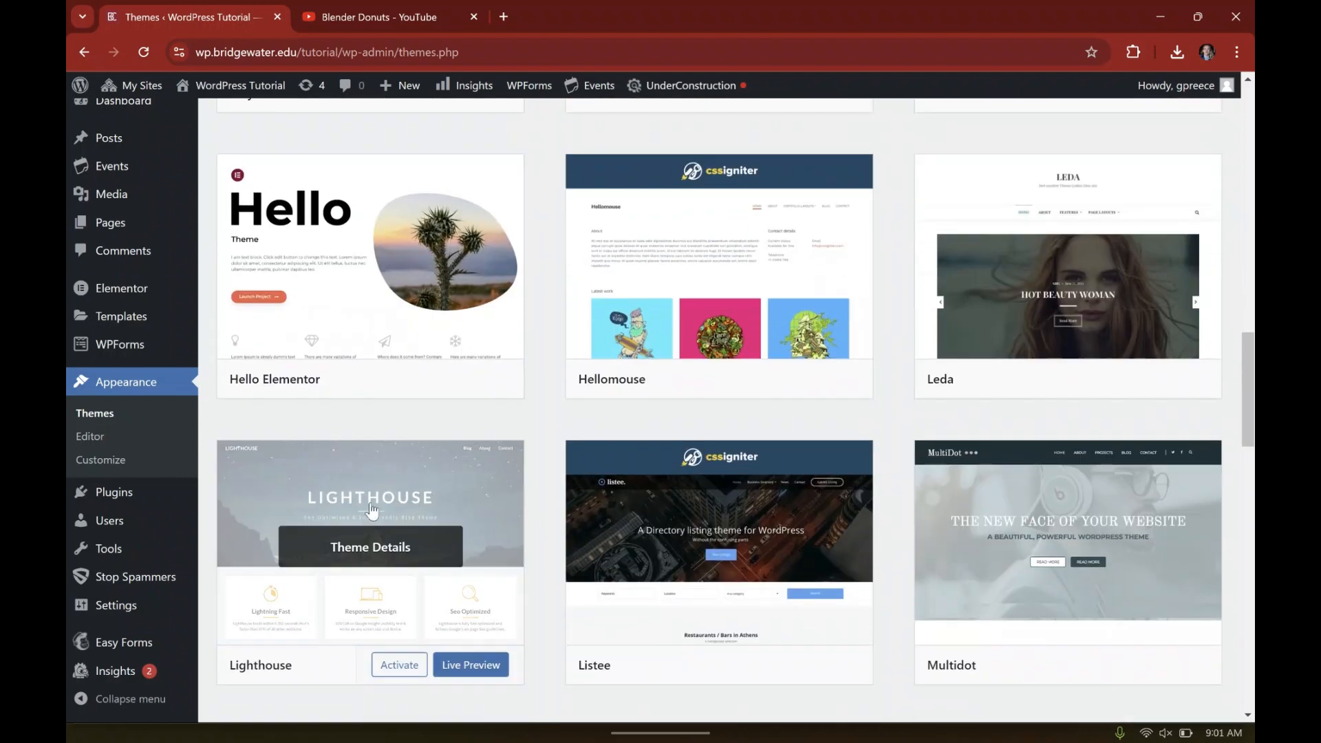
Step: Preview the Lighthouse theme, activate and publish it on the site, and return to the installed themes
{"action": "left_click", "coordinate": [484, 666]}
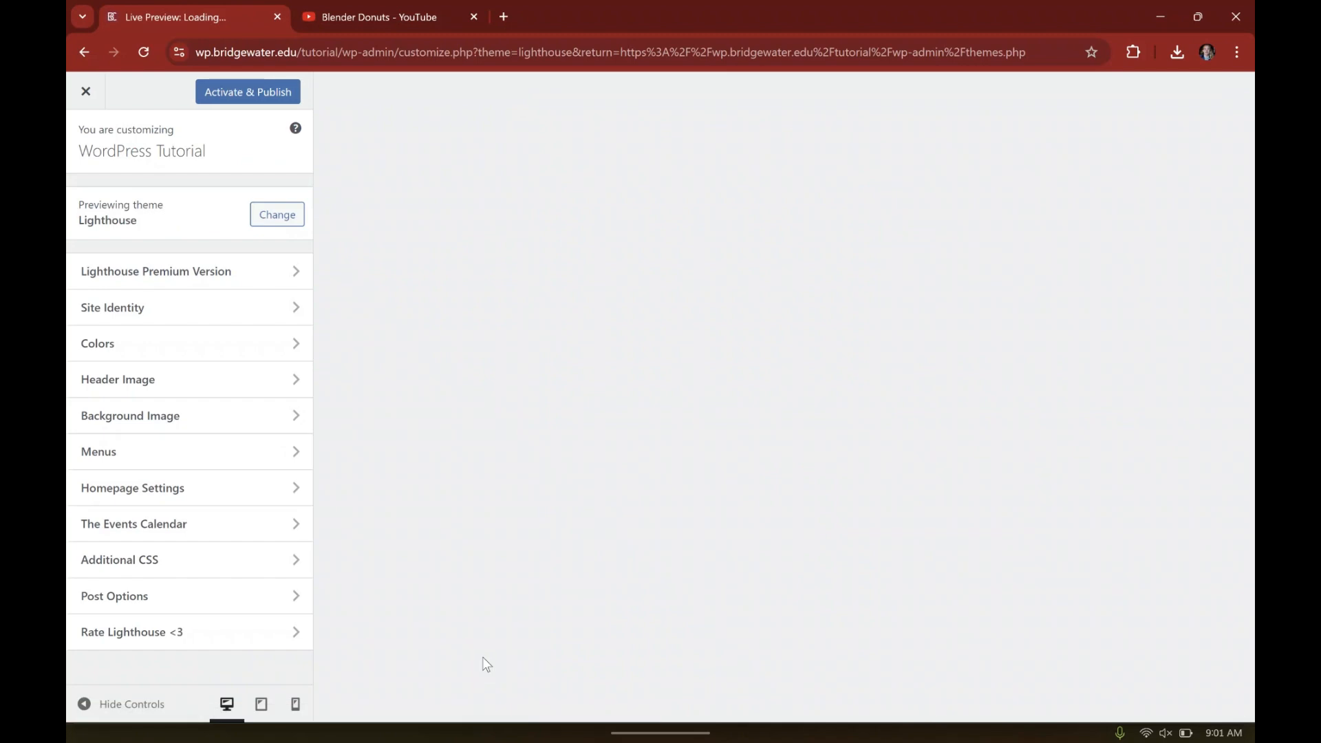
{"action": "scroll", "coordinate": [825, 585], "scroll_direction": "down", "scroll_amount": 3}
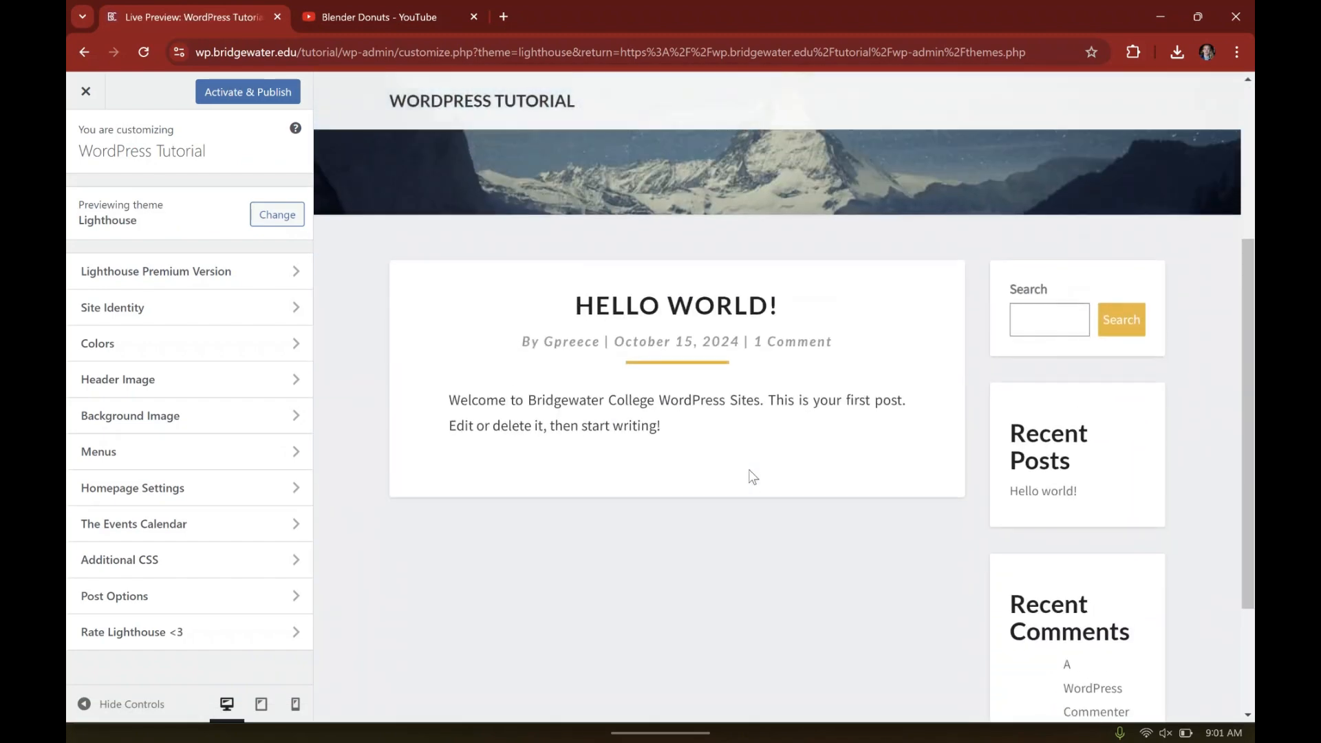
{"action": "scroll", "coordinate": [749, 474], "scroll_direction": "up", "scroll_amount": 3}
{"action": "left_click", "coordinate": [250, 94]}
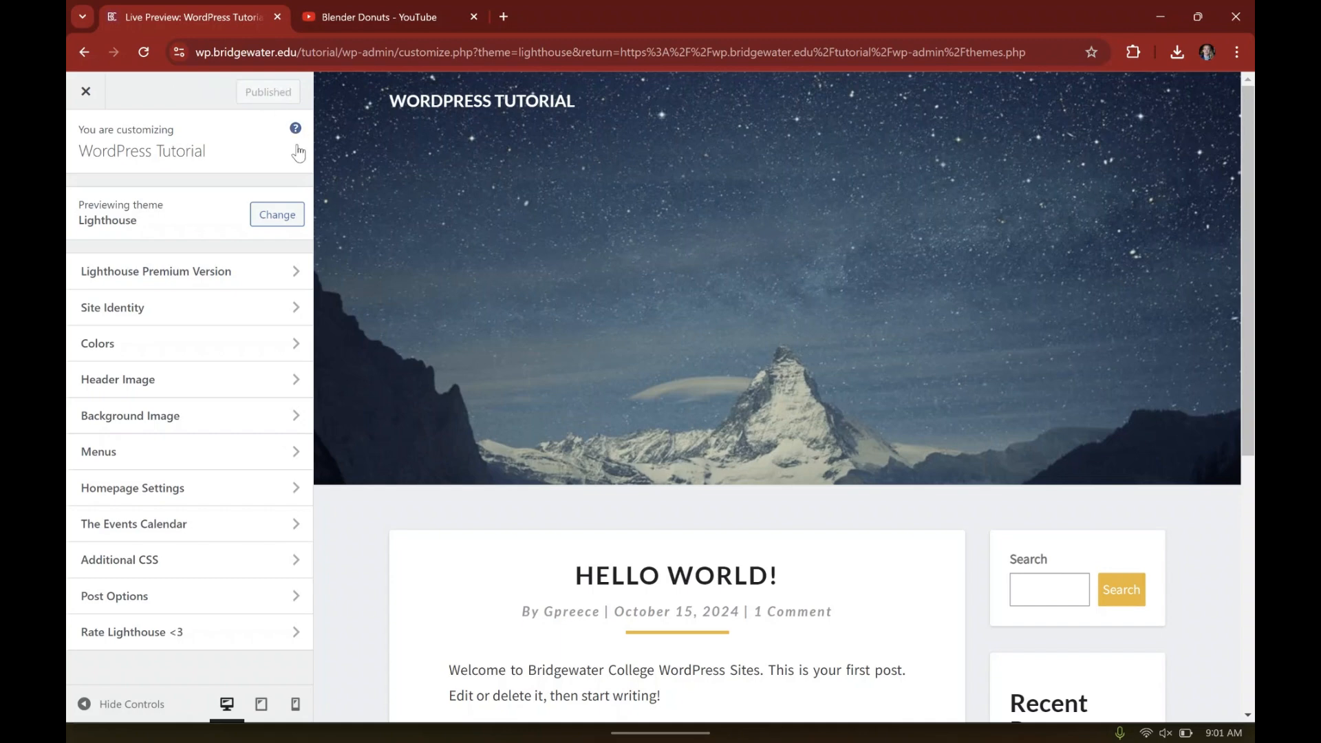
{"action": "left_click", "coordinate": [88, 91]}
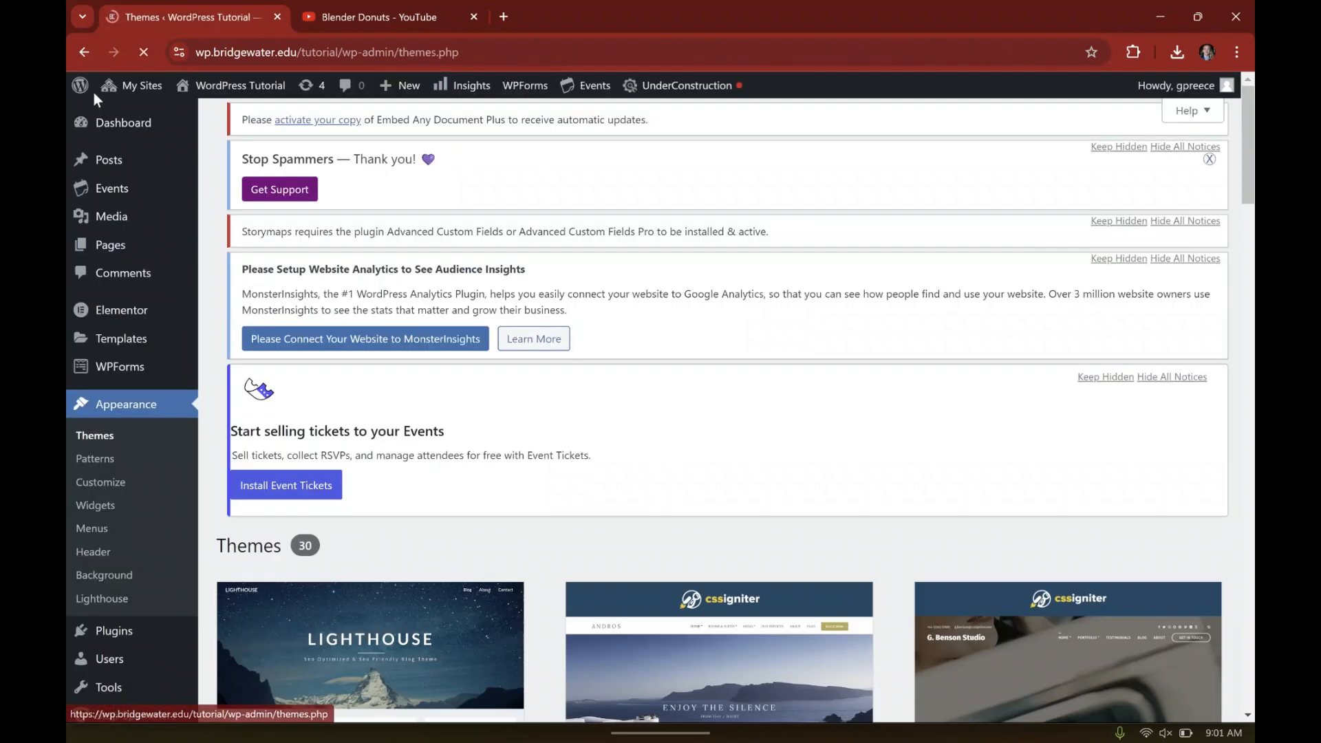
{"action": "scroll", "coordinate": [588, 366], "scroll_direction": "down", "scroll_amount": 3}
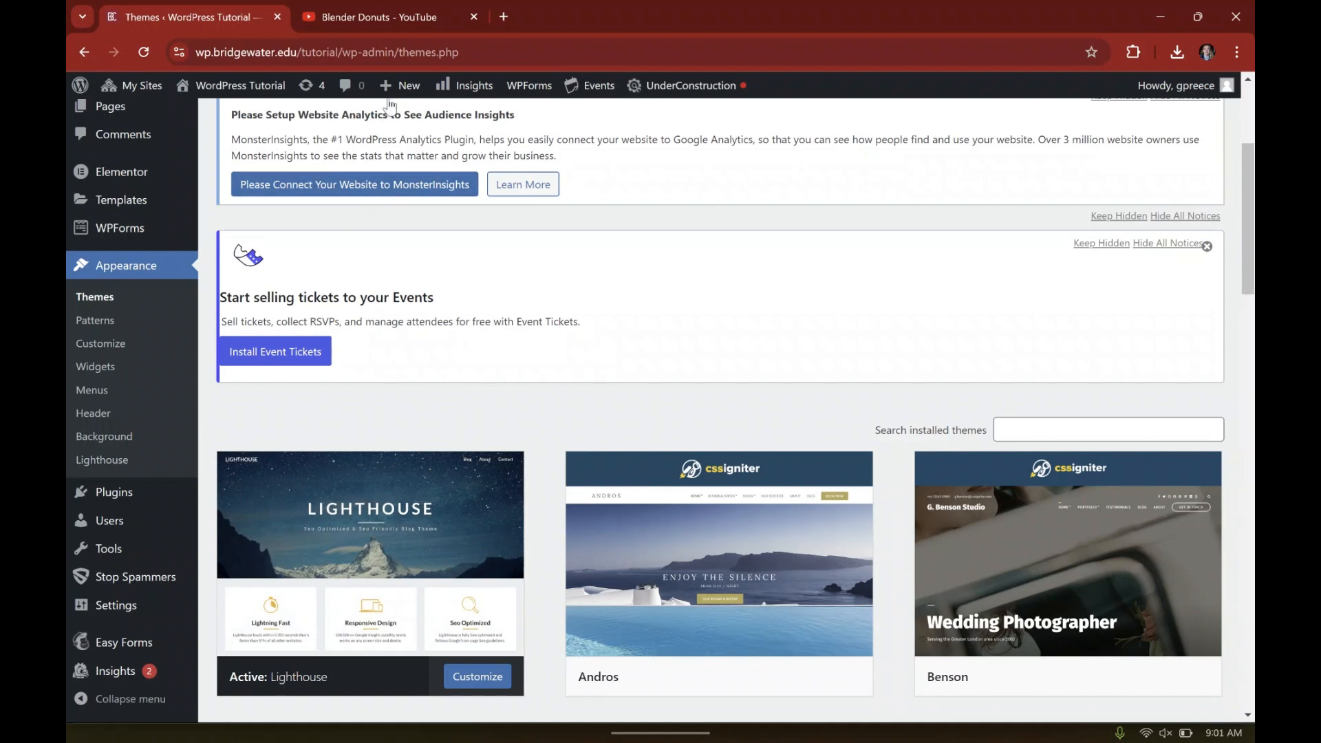
Step: Create a new page on the WordPress Tutorial site and title it "Resume"
{"action": "mouse_move", "coordinate": [396, 93]}
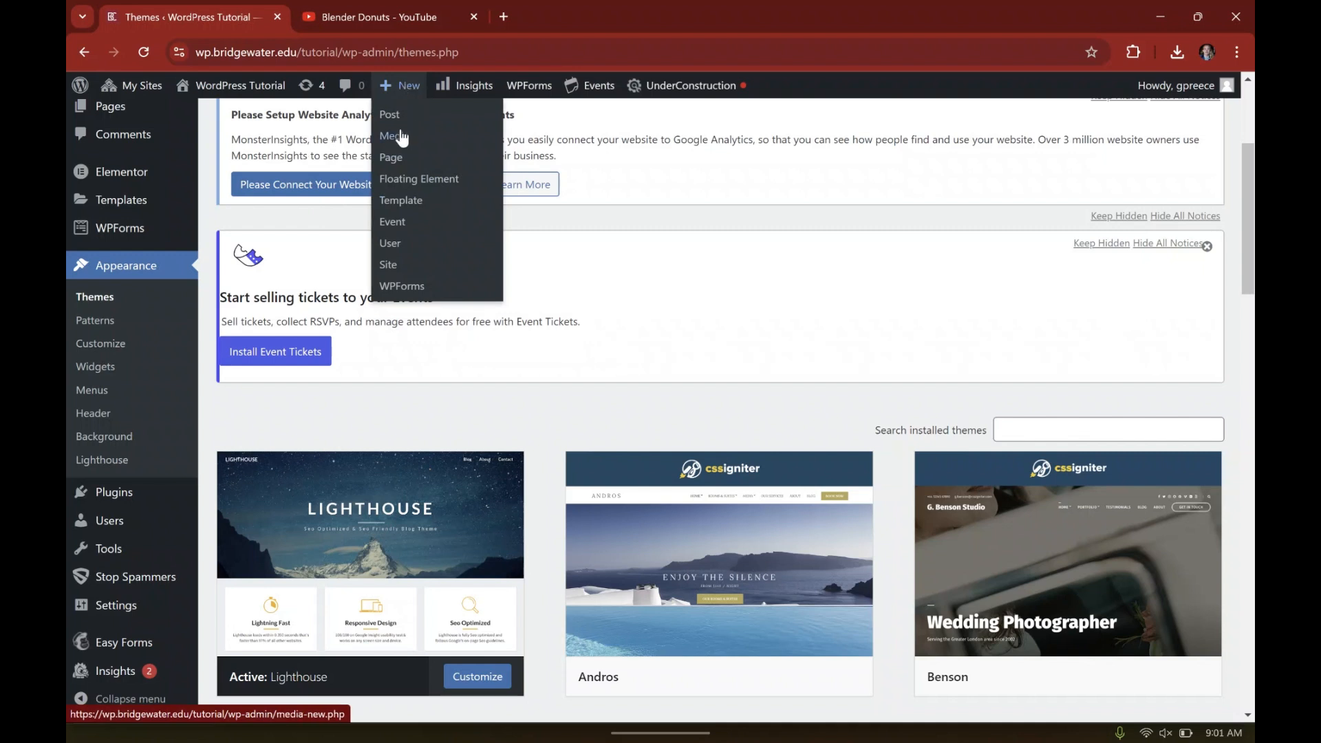
{"action": "left_click", "coordinate": [402, 166]}
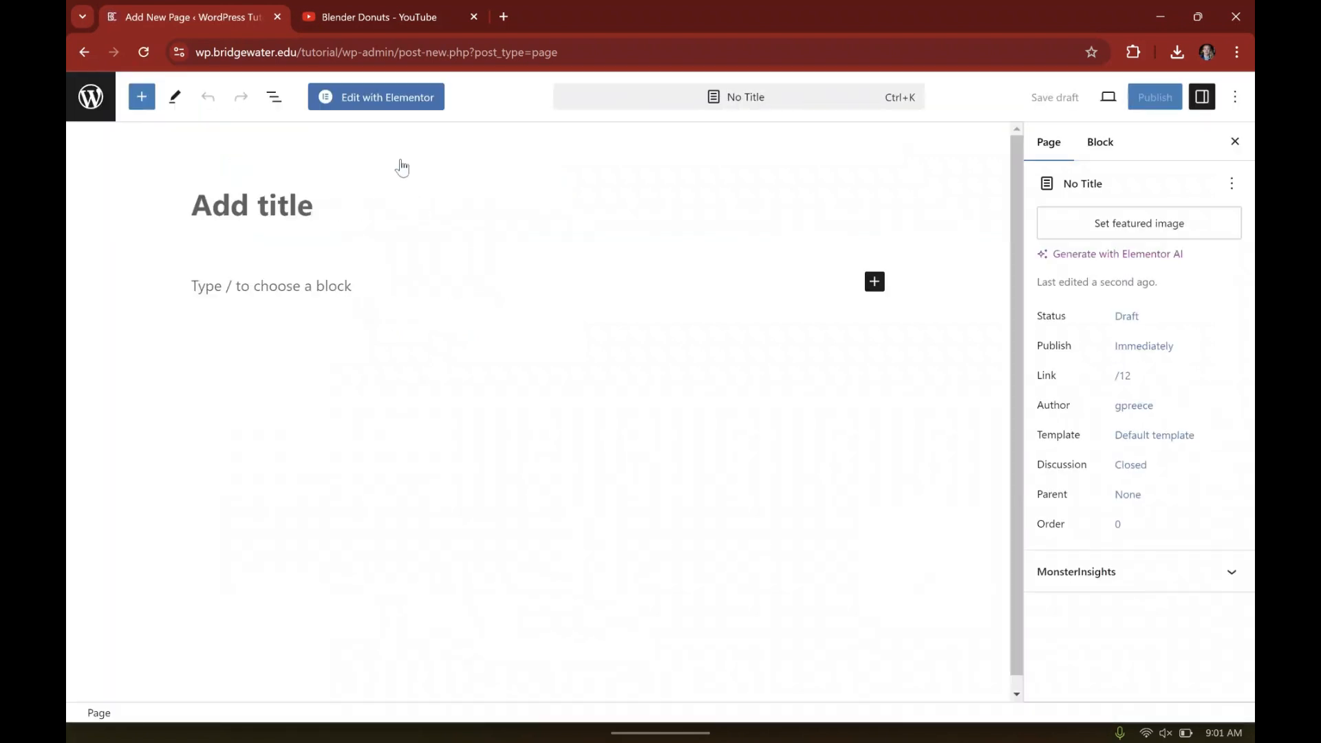
{"action": "left_click", "coordinate": [338, 200]}
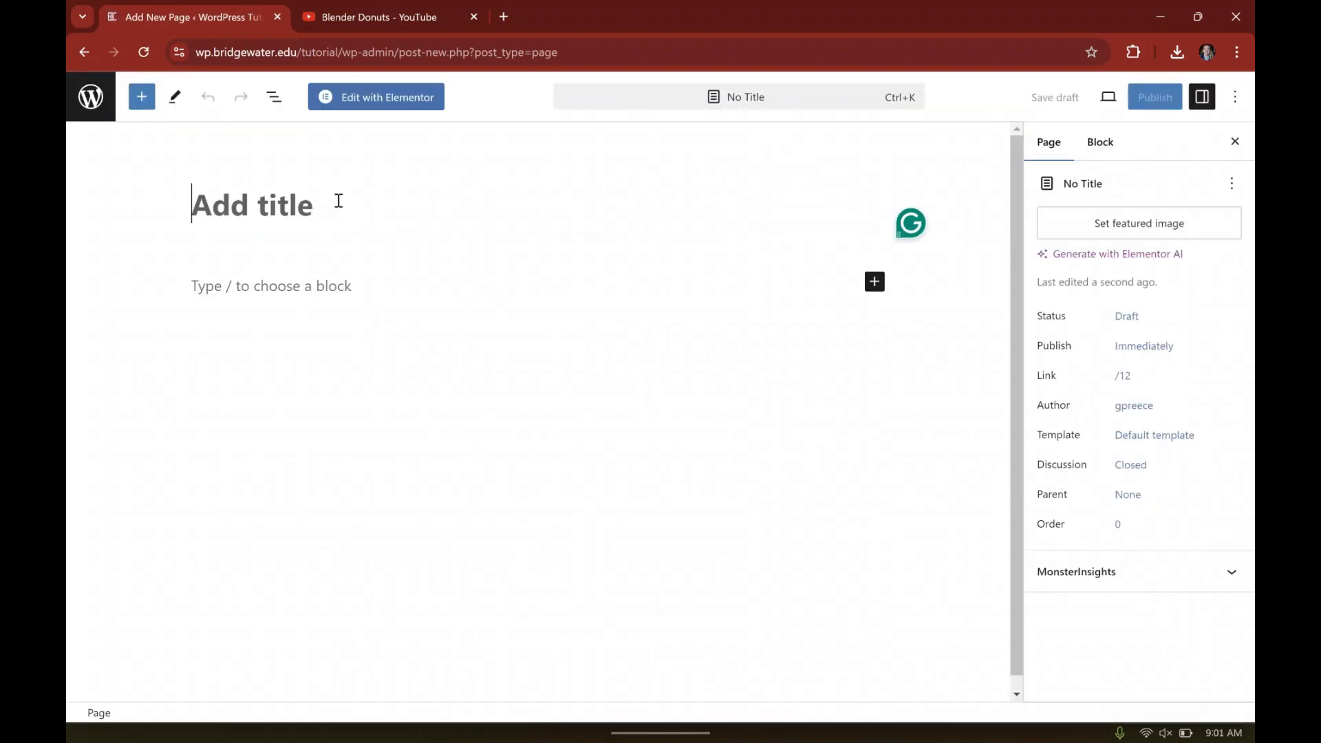
{"action": "type", "text": "Resu"}
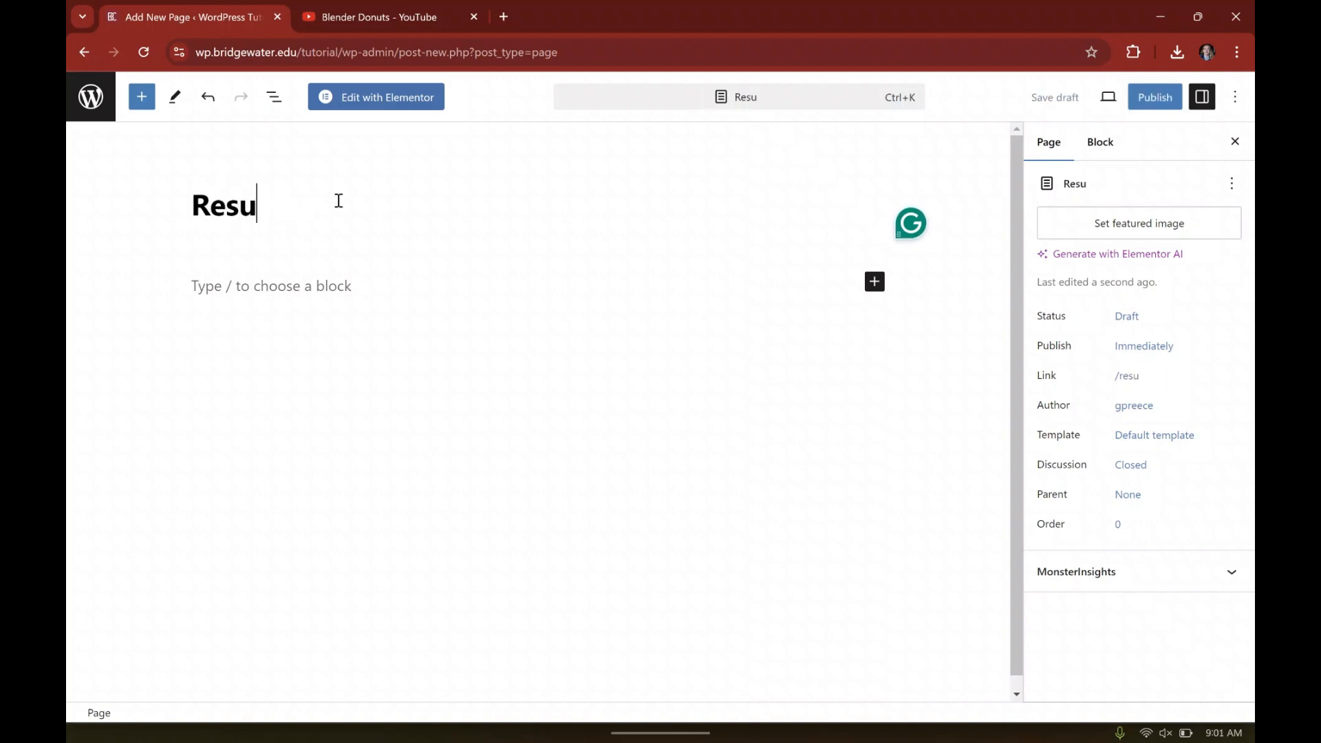
{"action": "type", "text": "me"}
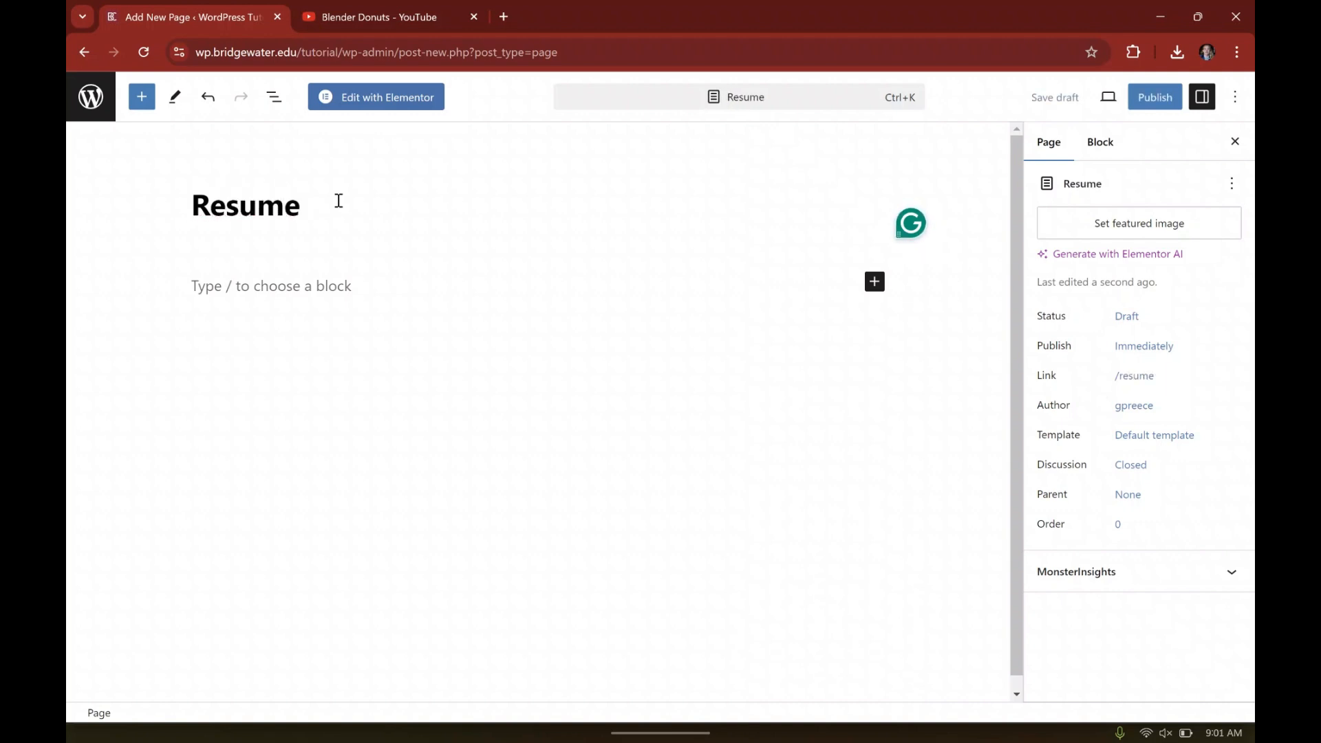
{"action": "left_click", "coordinate": [115, 199]}
Step: Add a paragraph under the page title reading "This is my resume!"
{"action": "left_click", "coordinate": [366, 284]}
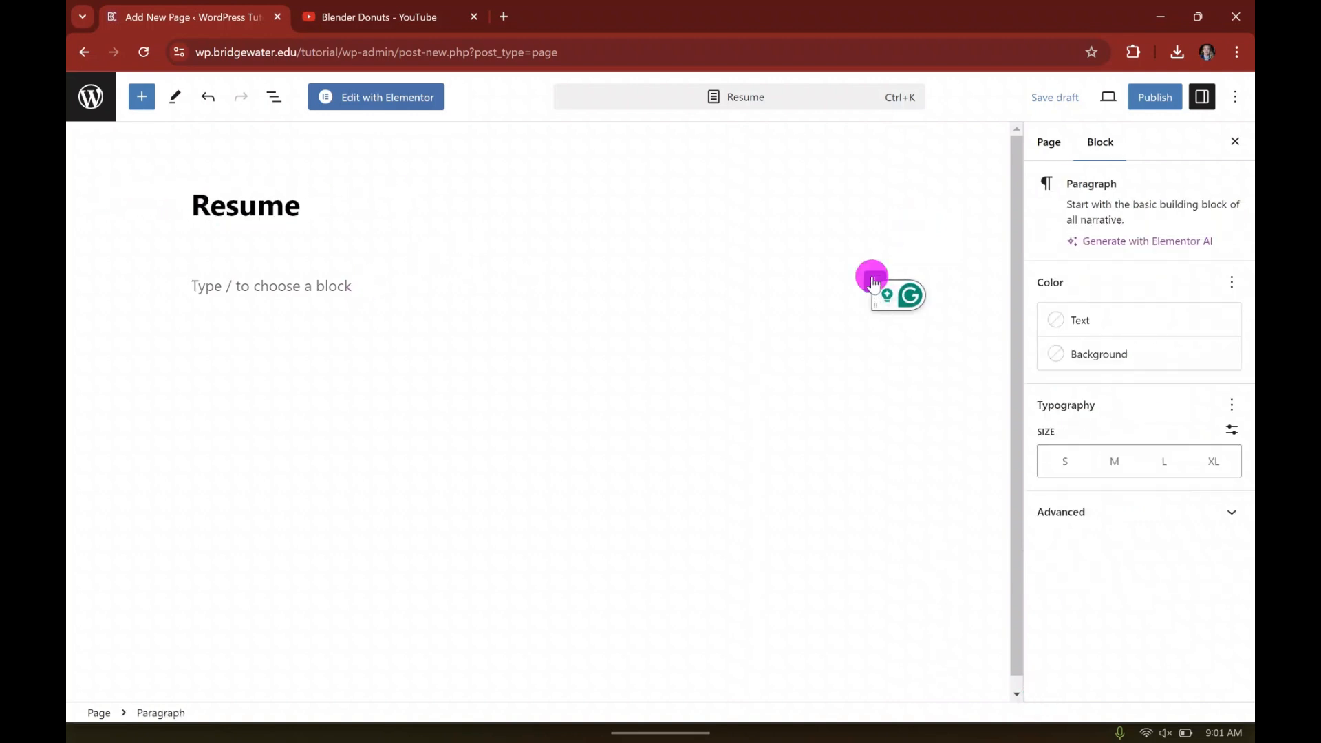
{"action": "left_click", "coordinate": [873, 282]}
{"action": "left_click", "coordinate": [922, 395]}
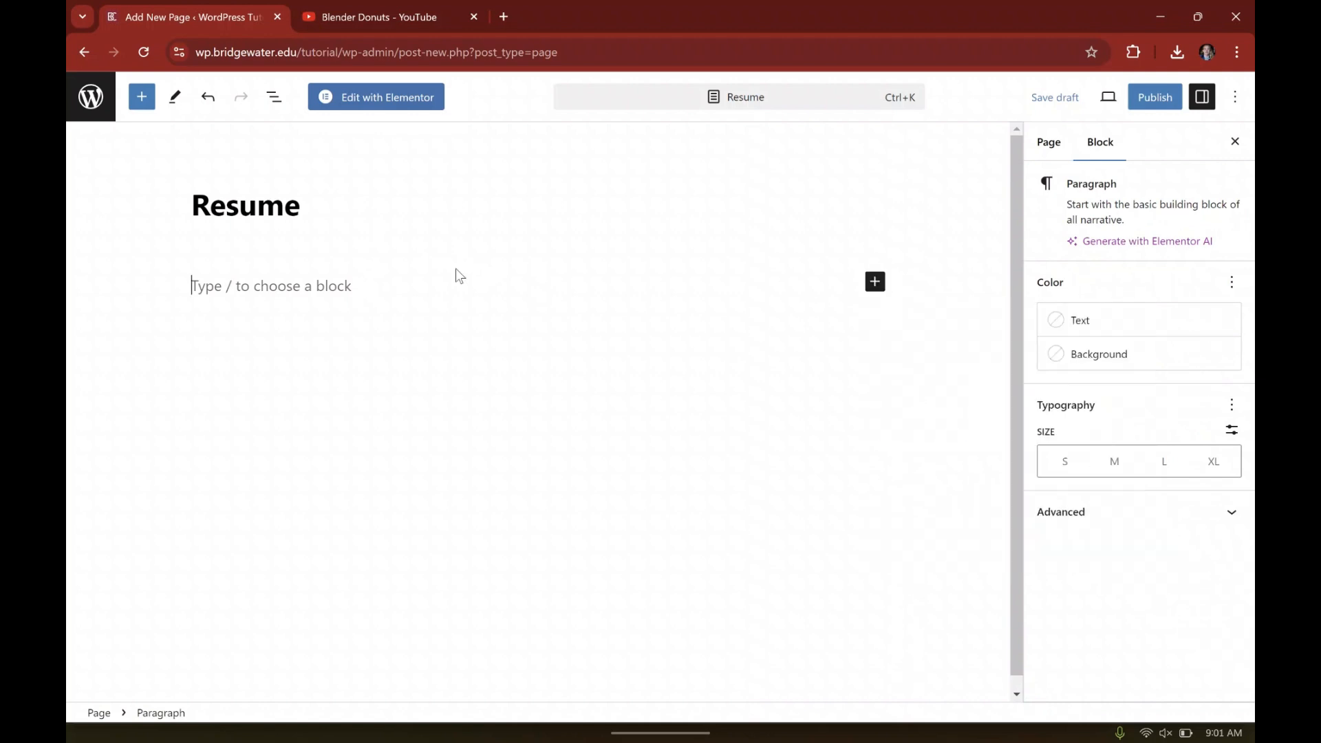
{"action": "type", "text": "This is my resu"}
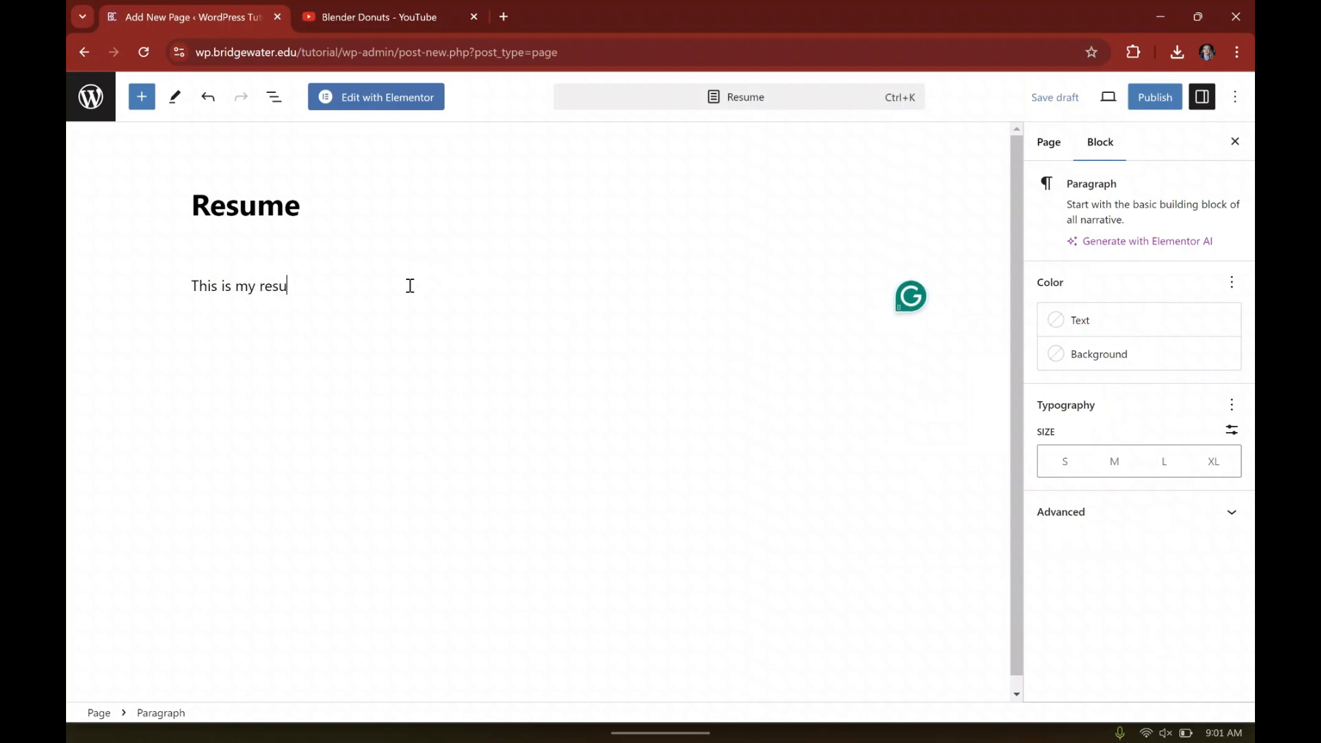
{"action": "type", "text": "me!"}
{"action": "left_click", "coordinate": [510, 320]}
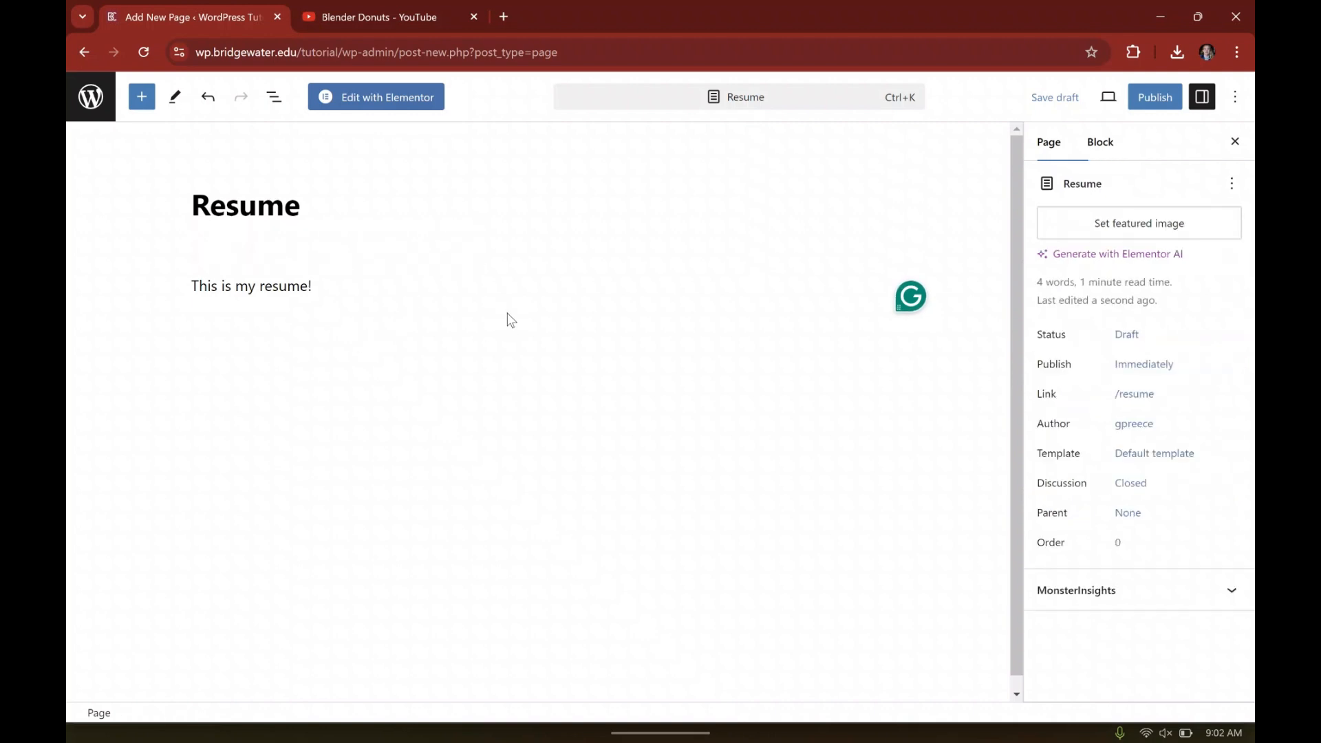
Step: Insert a YouTube embed block below the "This is my resume!" paragraph
{"action": "left_click", "coordinate": [279, 344]}
{"action": "left_click", "coordinate": [764, 364]}
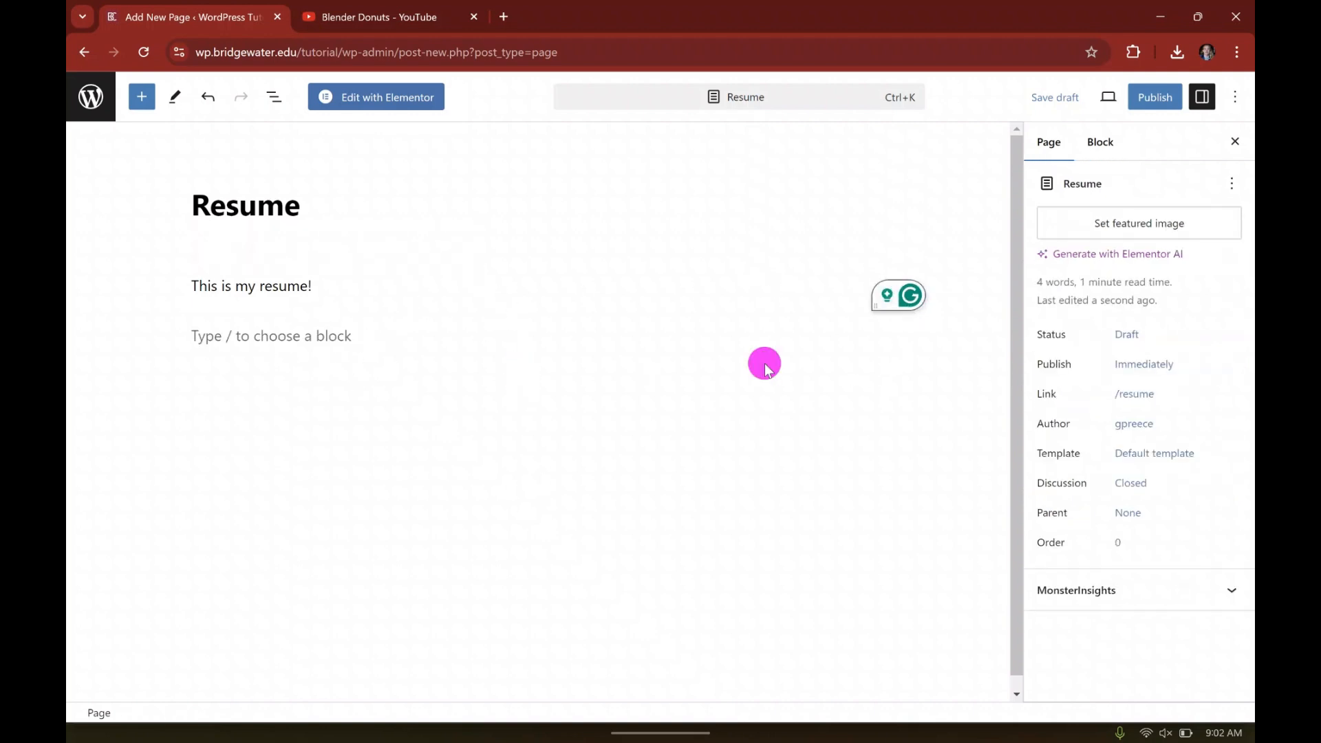
{"action": "left_click", "coordinate": [272, 337]}
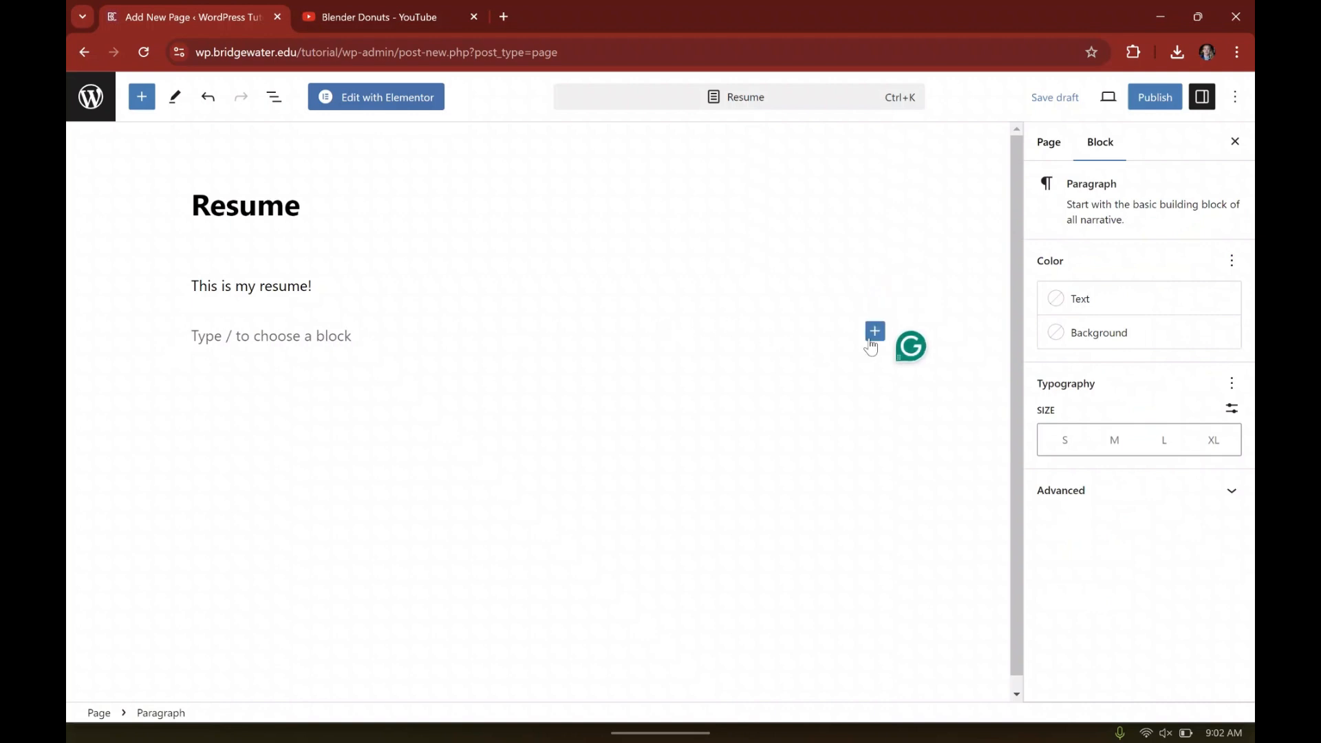
{"action": "left_click", "coordinate": [875, 333]}
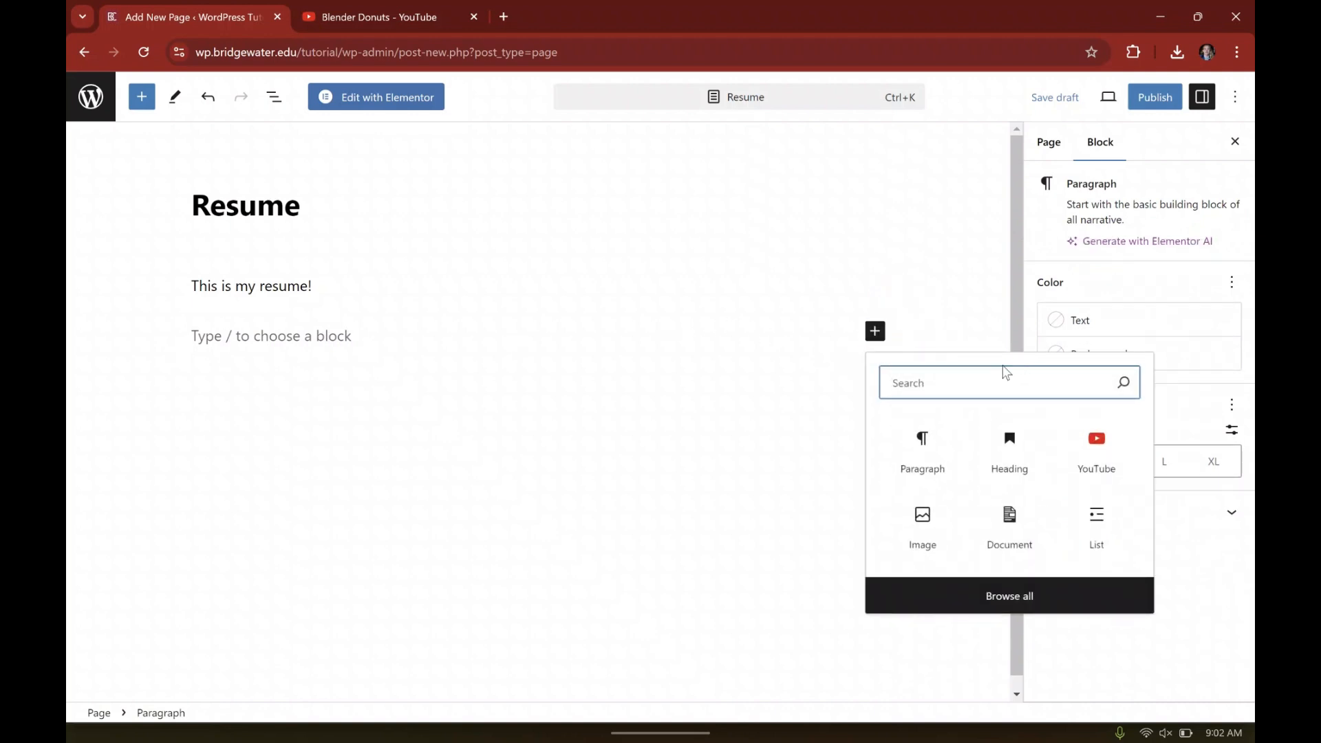
{"action": "left_click", "coordinate": [1104, 454]}
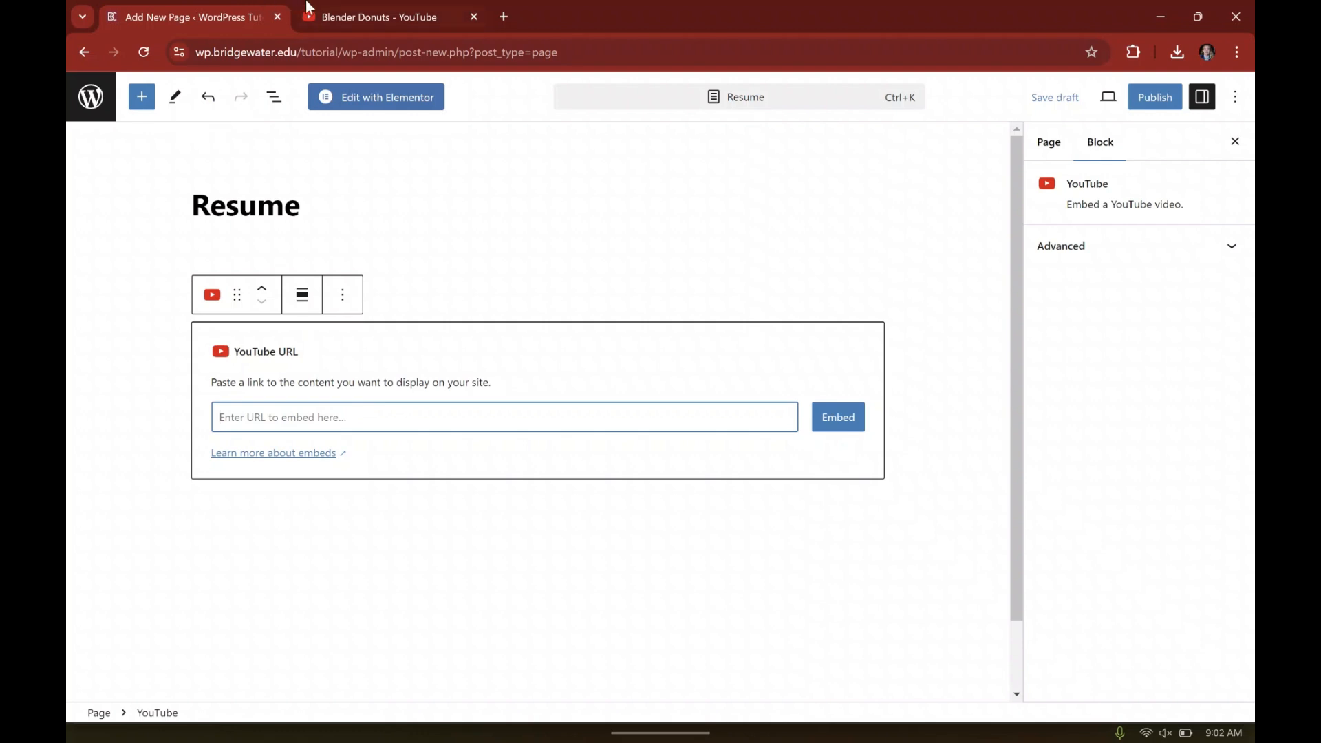
{"action": "left_click", "coordinate": [362, 8]}
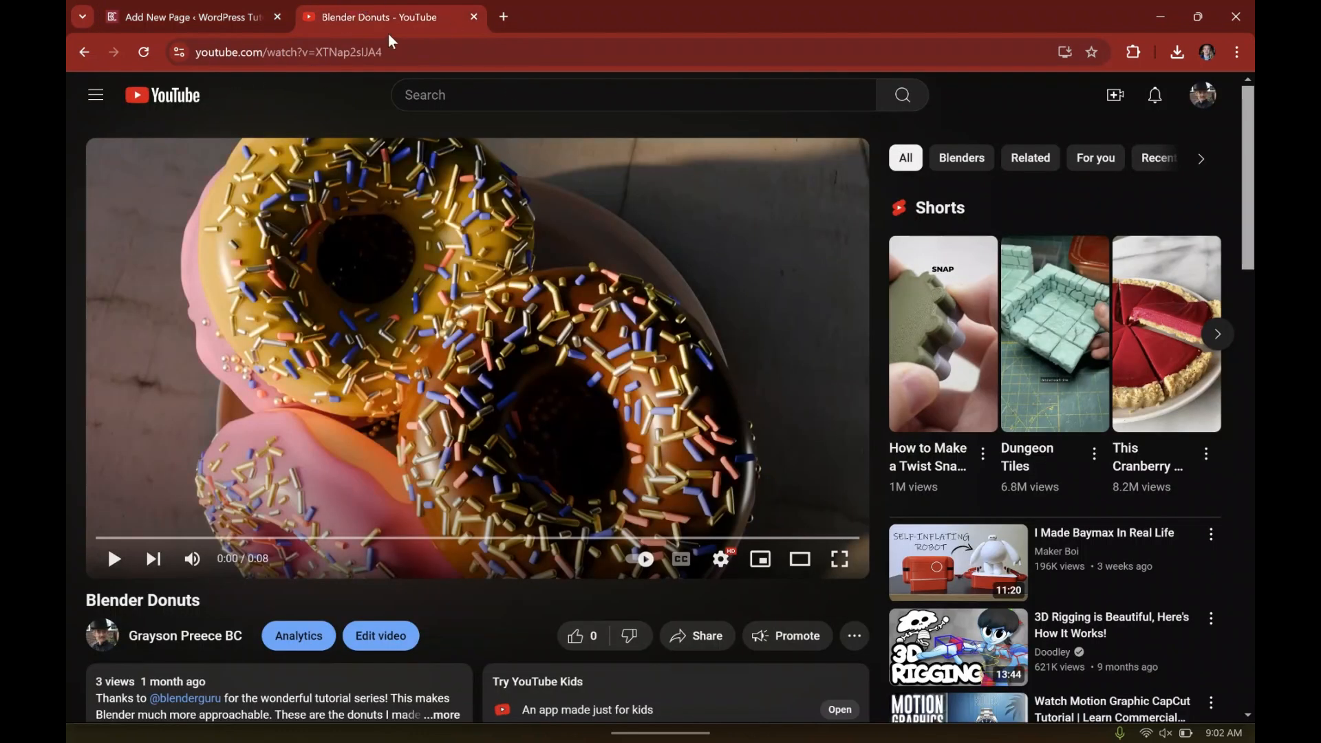
{"action": "left_click", "coordinate": [414, 50]}
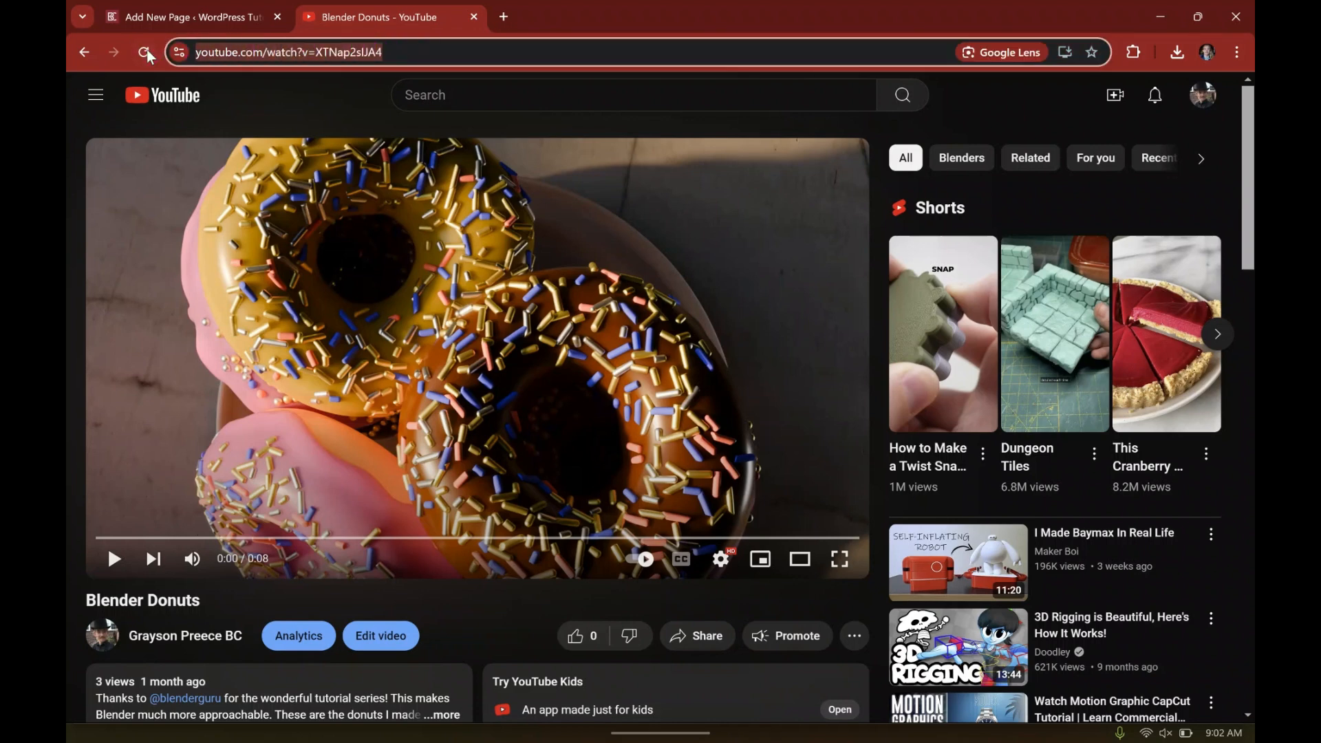
{"action": "left_click", "coordinate": [188, 9]}
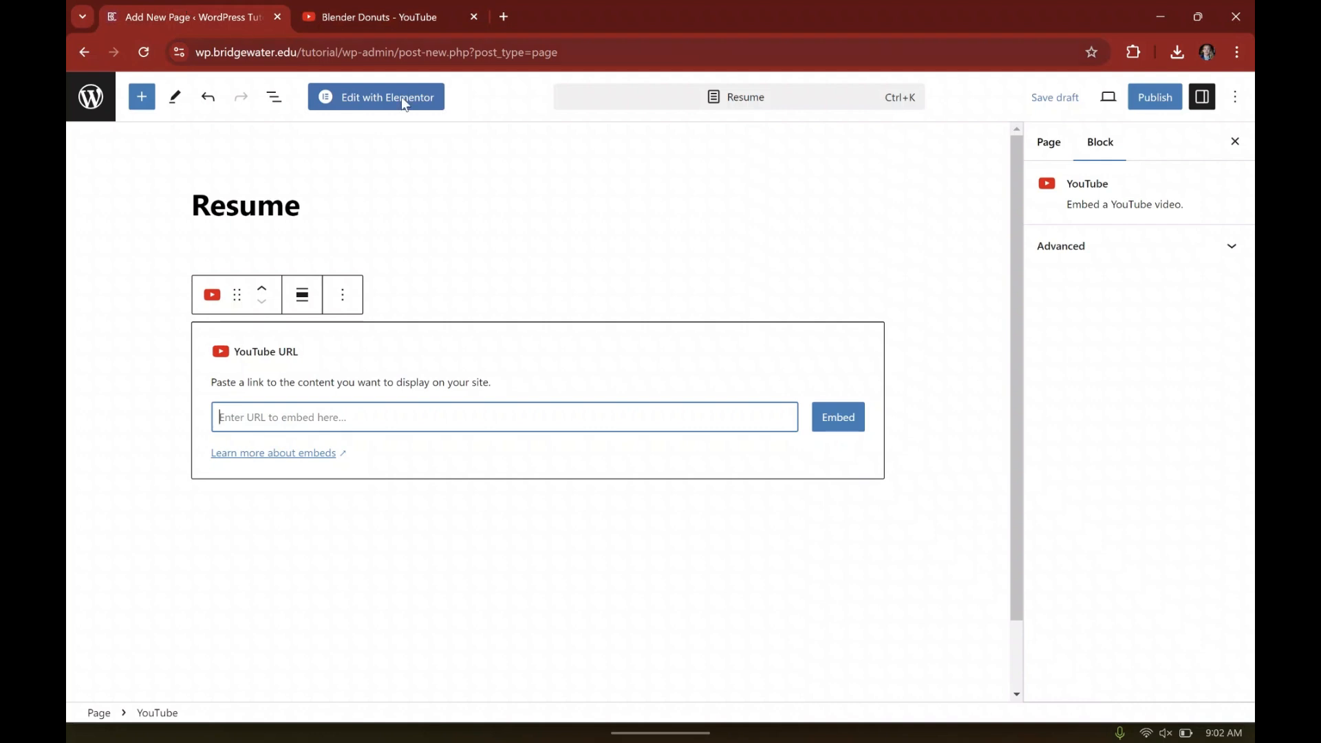
{"action": "left_click", "coordinate": [375, 417]}
{"action": "type", "text": "https://www.youtube.com/watch?v=XTNap2sIJA4"}
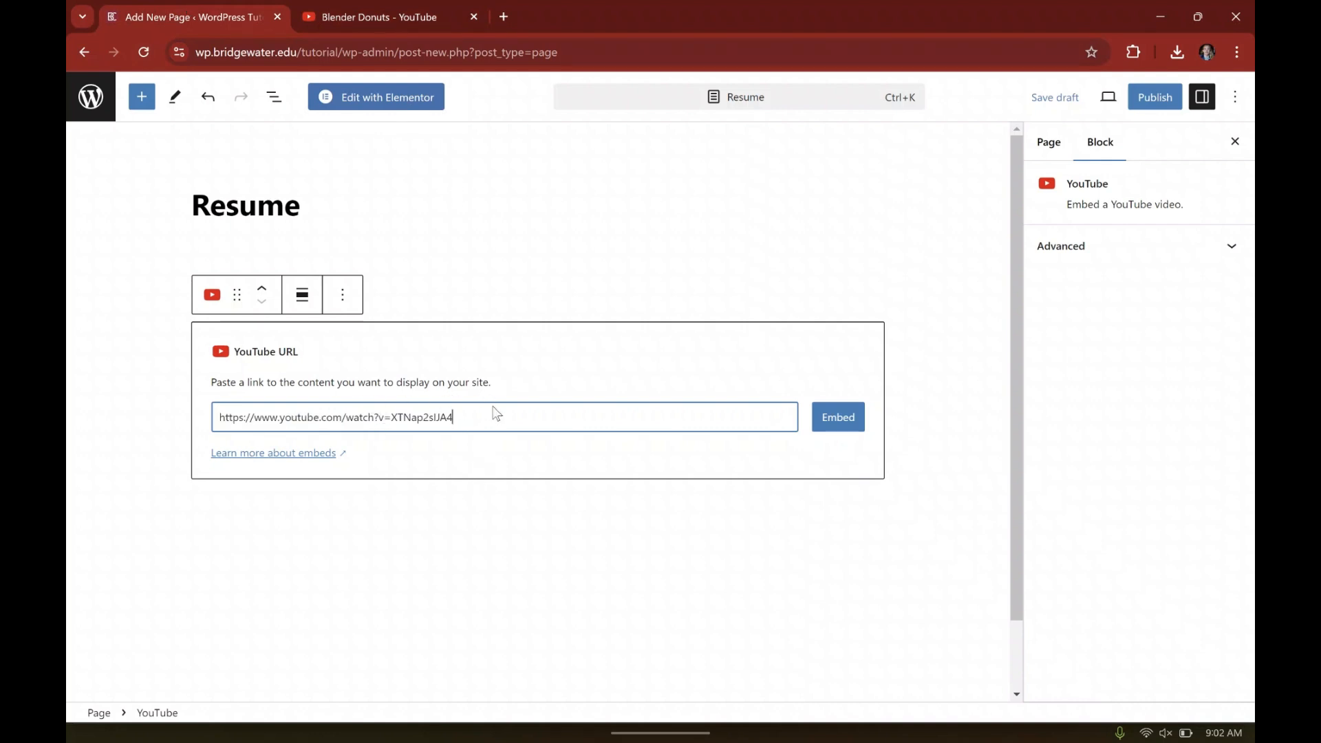
{"action": "left_click", "coordinate": [839, 417]}
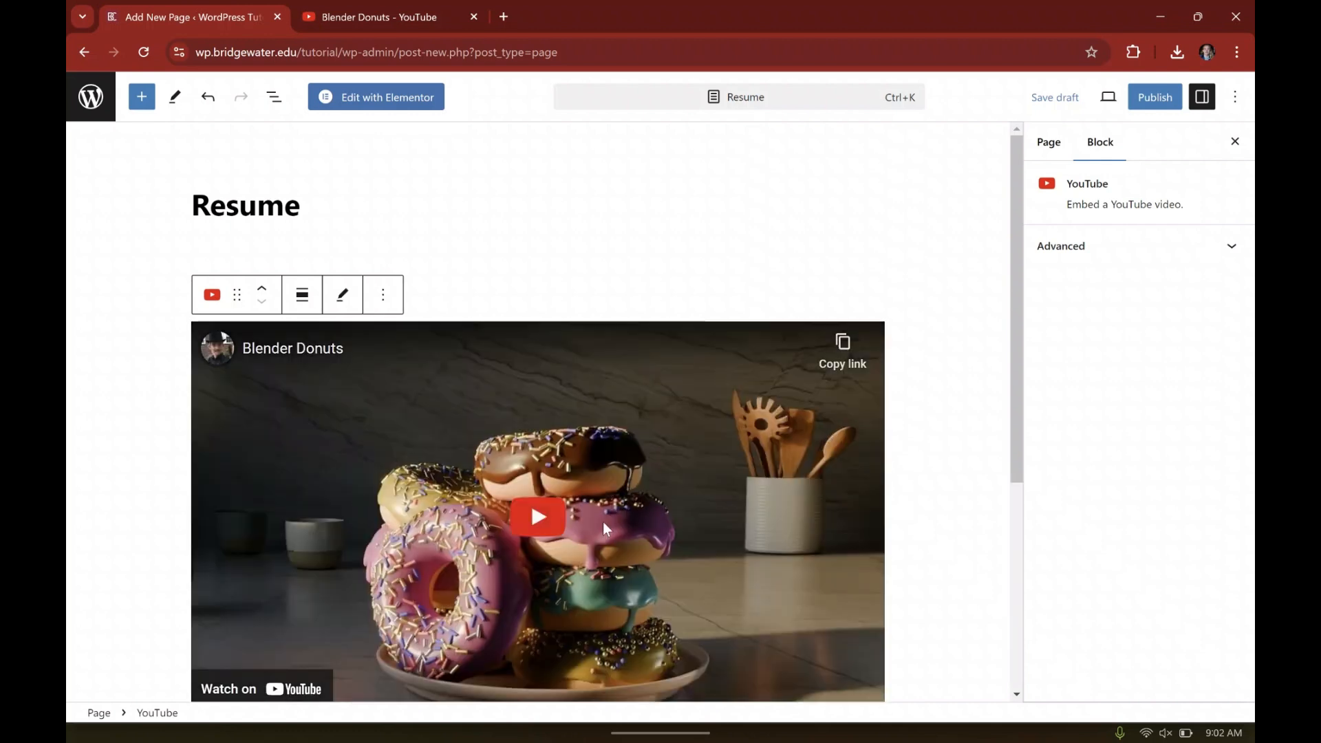
{"action": "scroll", "coordinate": [837, 362], "scroll_direction": "down", "scroll_amount": 2}
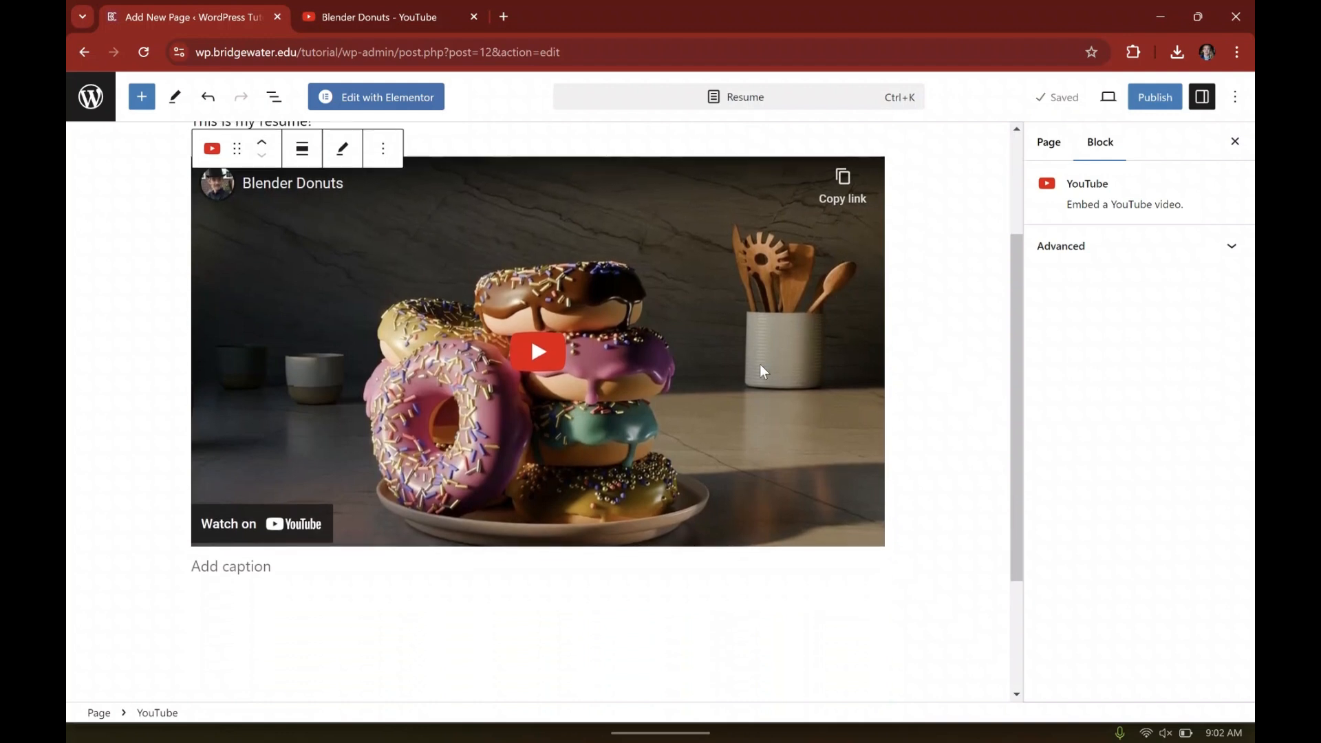
{"action": "scroll", "coordinate": [665, 269], "scroll_direction": "up", "scroll_amount": 2}
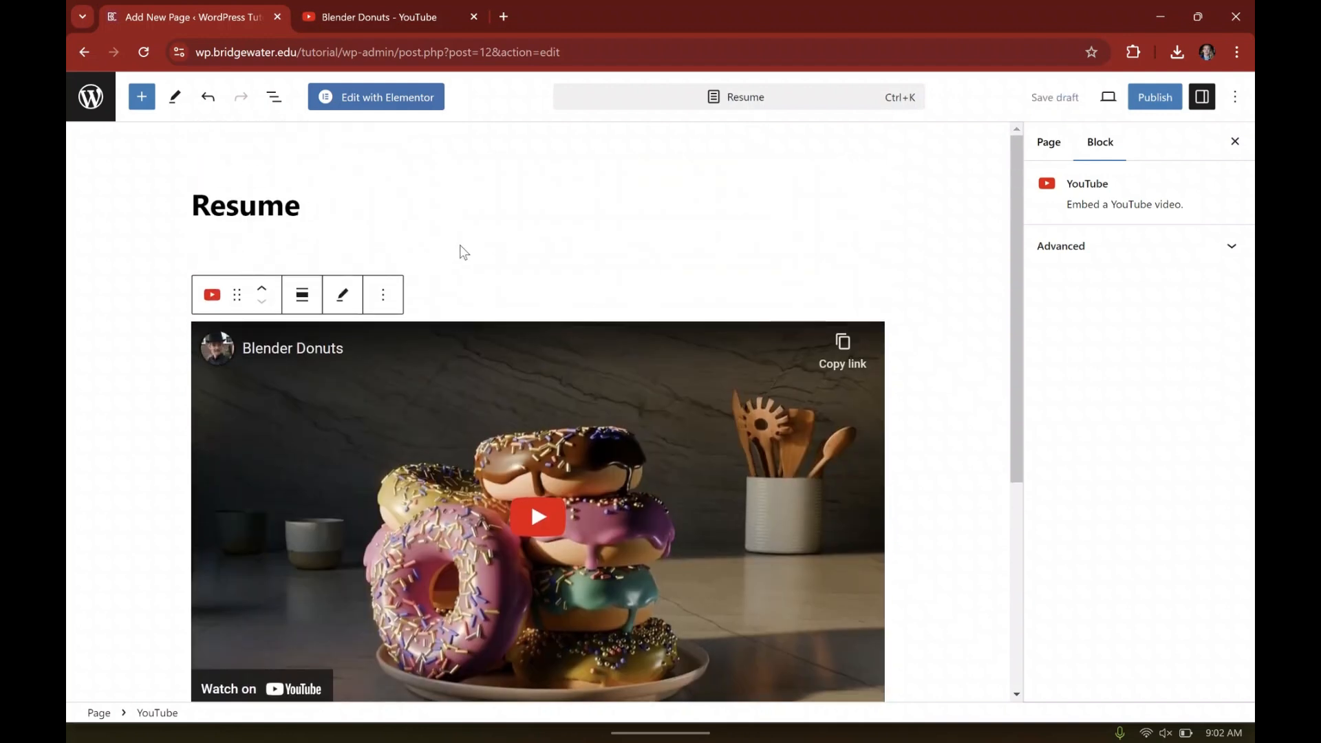
Step: Insert a Document block below the embedded Blender Donuts video
{"action": "left_click", "coordinate": [481, 278]}
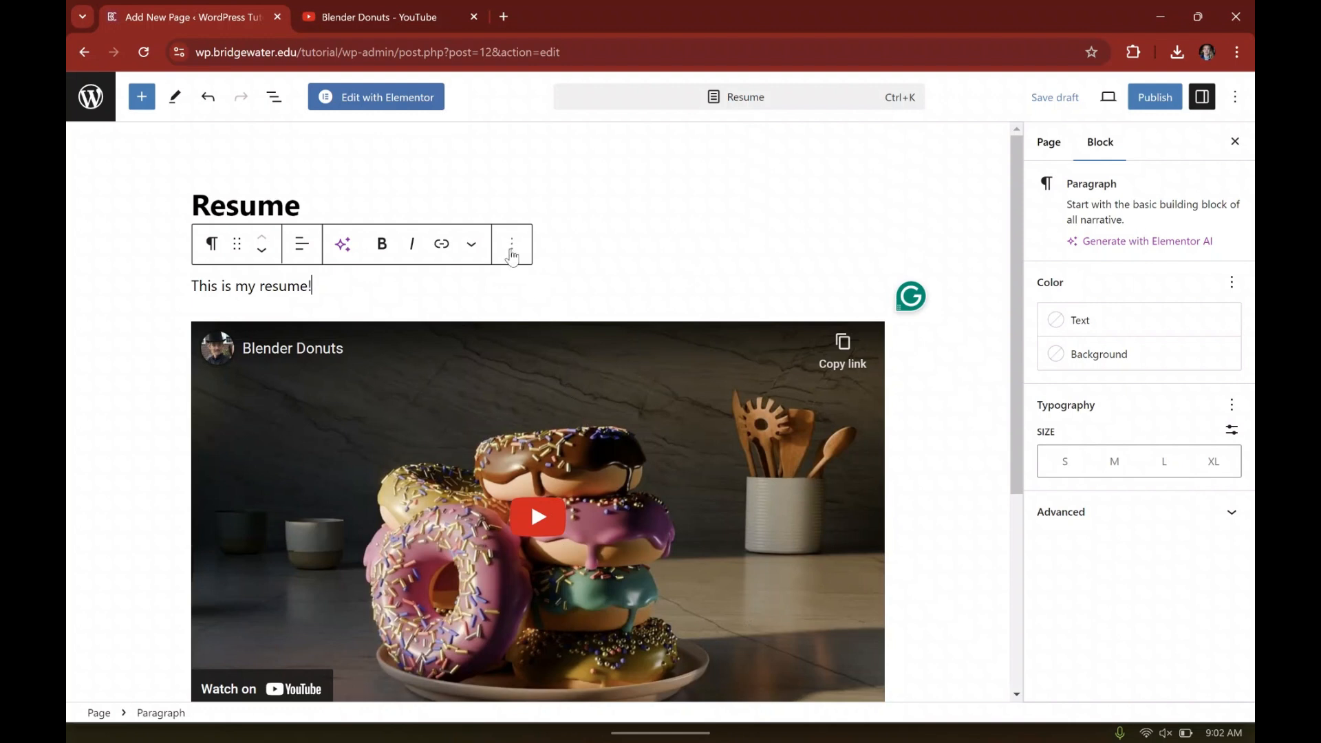
{"action": "scroll", "coordinate": [429, 385], "scroll_direction": "down", "scroll_amount": 4}
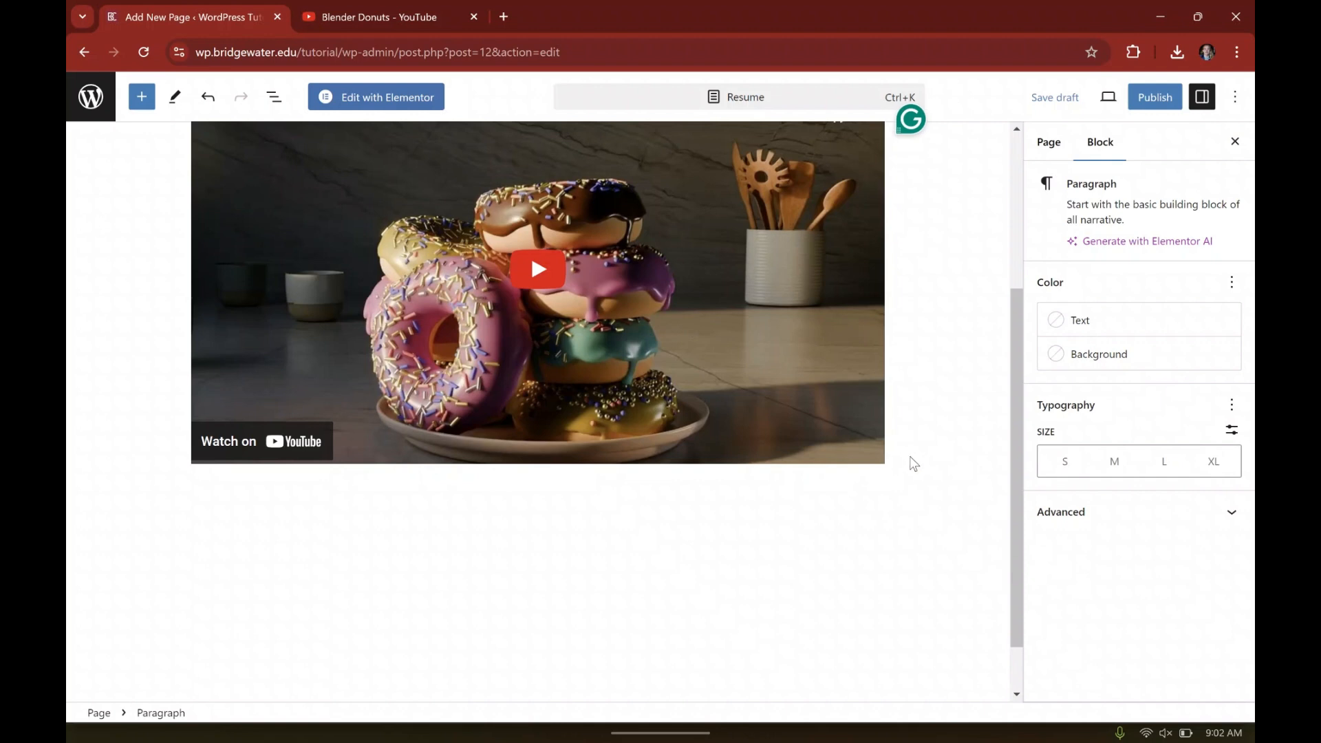
{"action": "left_click", "coordinate": [901, 488]}
{"action": "left_click", "coordinate": [802, 530]}
{"action": "scroll", "coordinate": [406, 526], "scroll_direction": "down", "scroll_amount": 1}
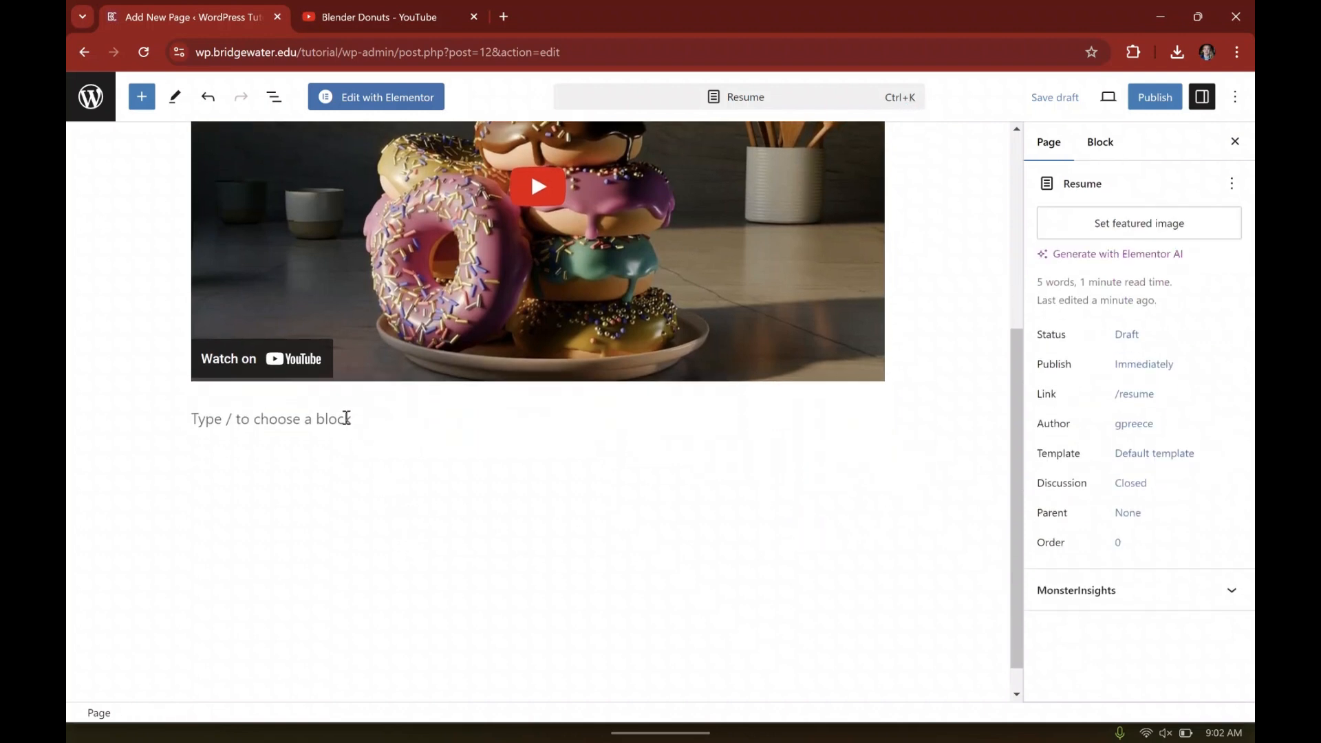
{"action": "left_click", "coordinate": [345, 422]}
{"action": "left_click", "coordinate": [875, 415]}
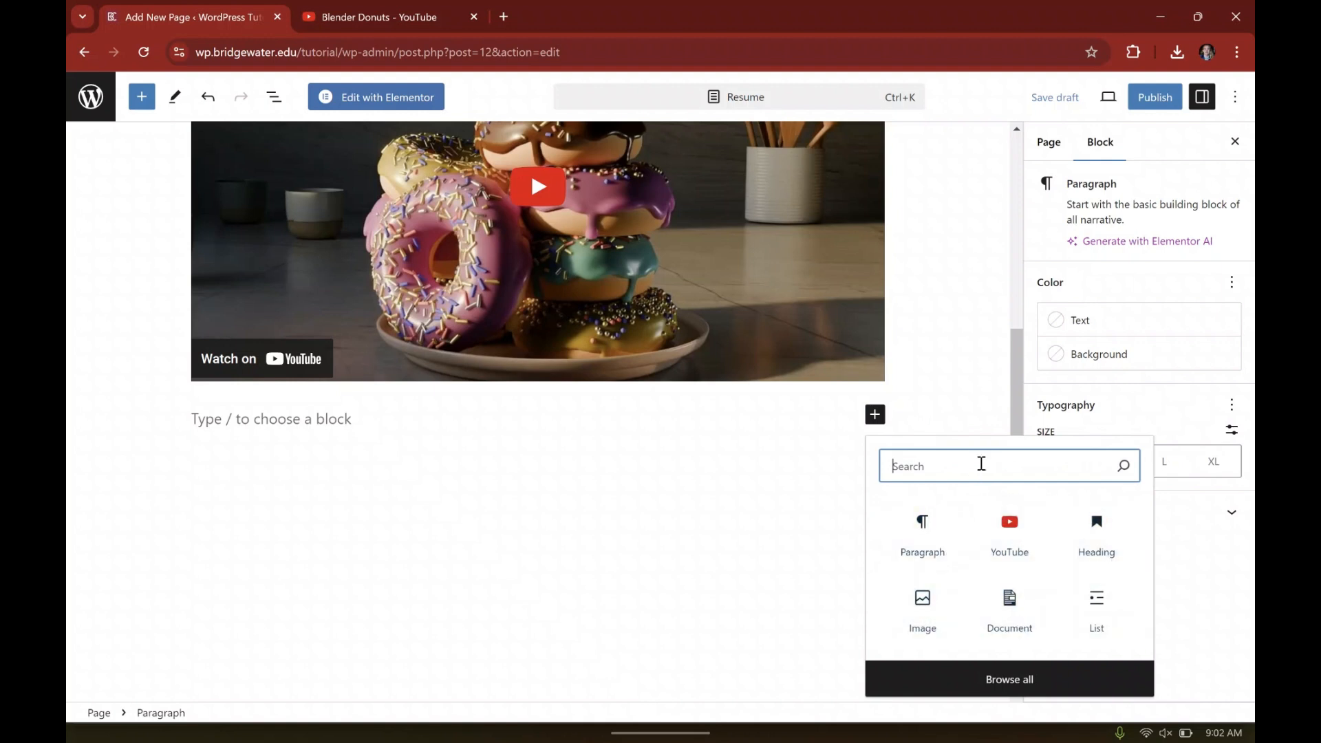
{"action": "type", "text": "doc"}
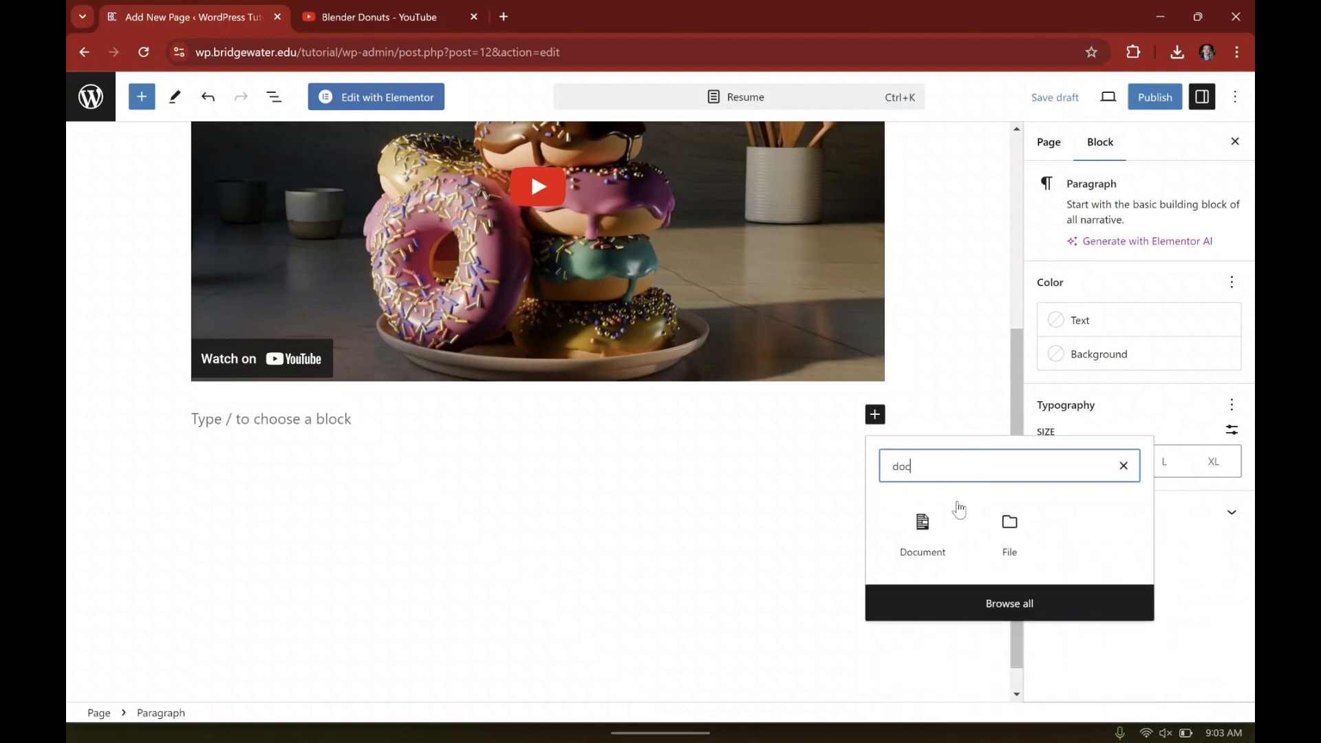
{"action": "left_click", "coordinate": [929, 534]}
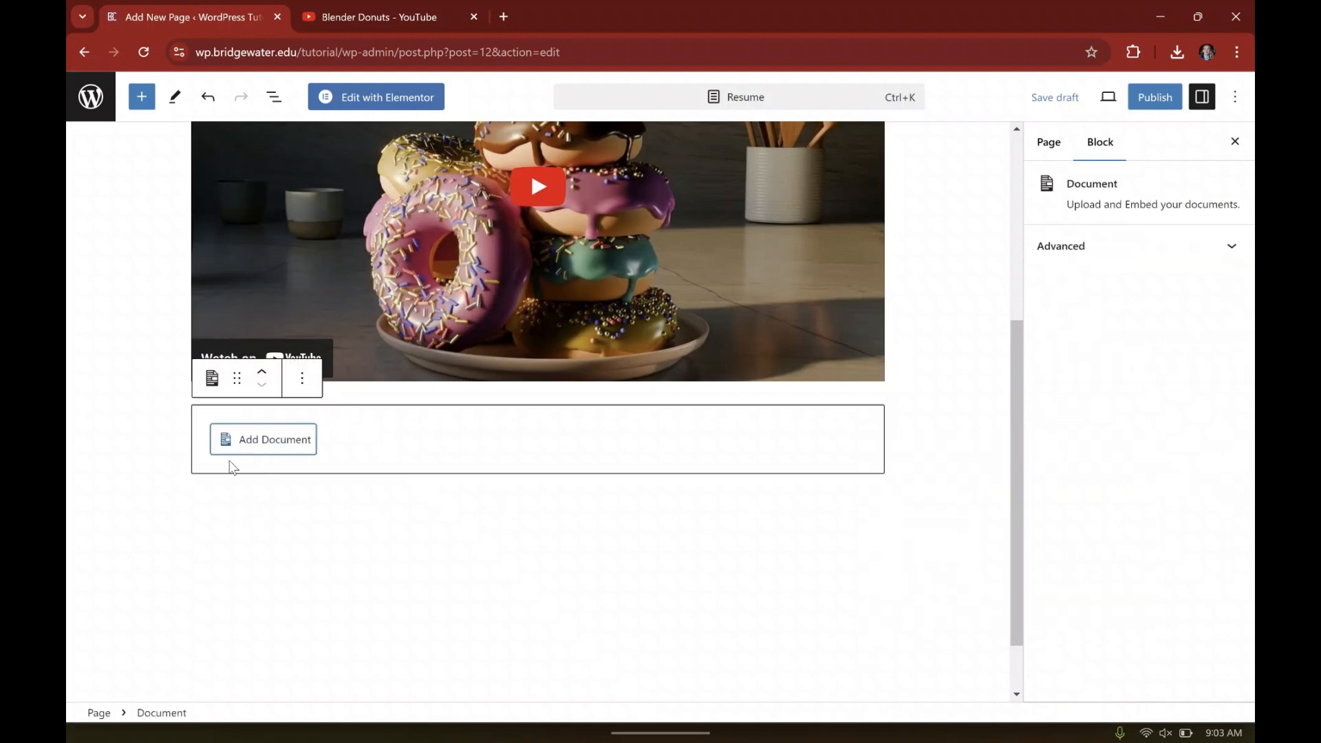
Step: Upload the resume PDF from the Creatives folder and insert it into the Document block with the default embed options
{"action": "left_click", "coordinate": [276, 440]}
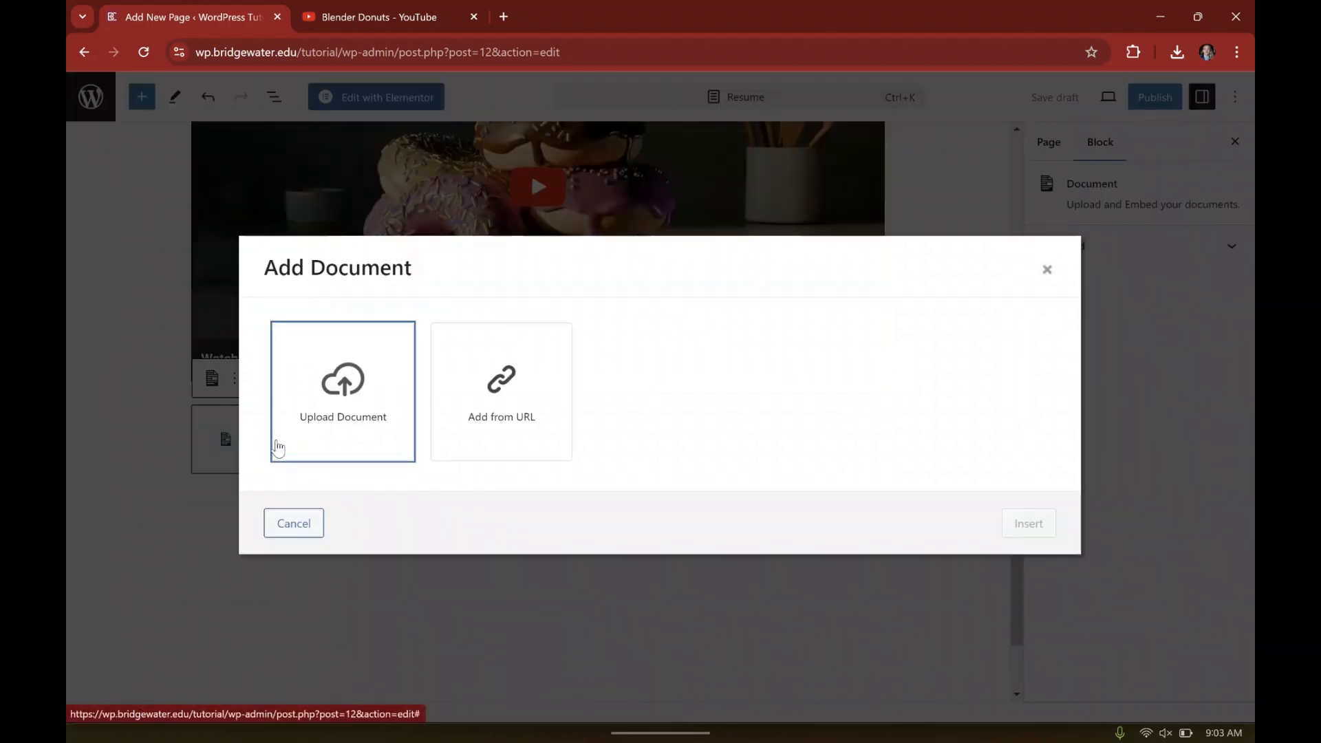
{"action": "left_click", "coordinate": [332, 399]}
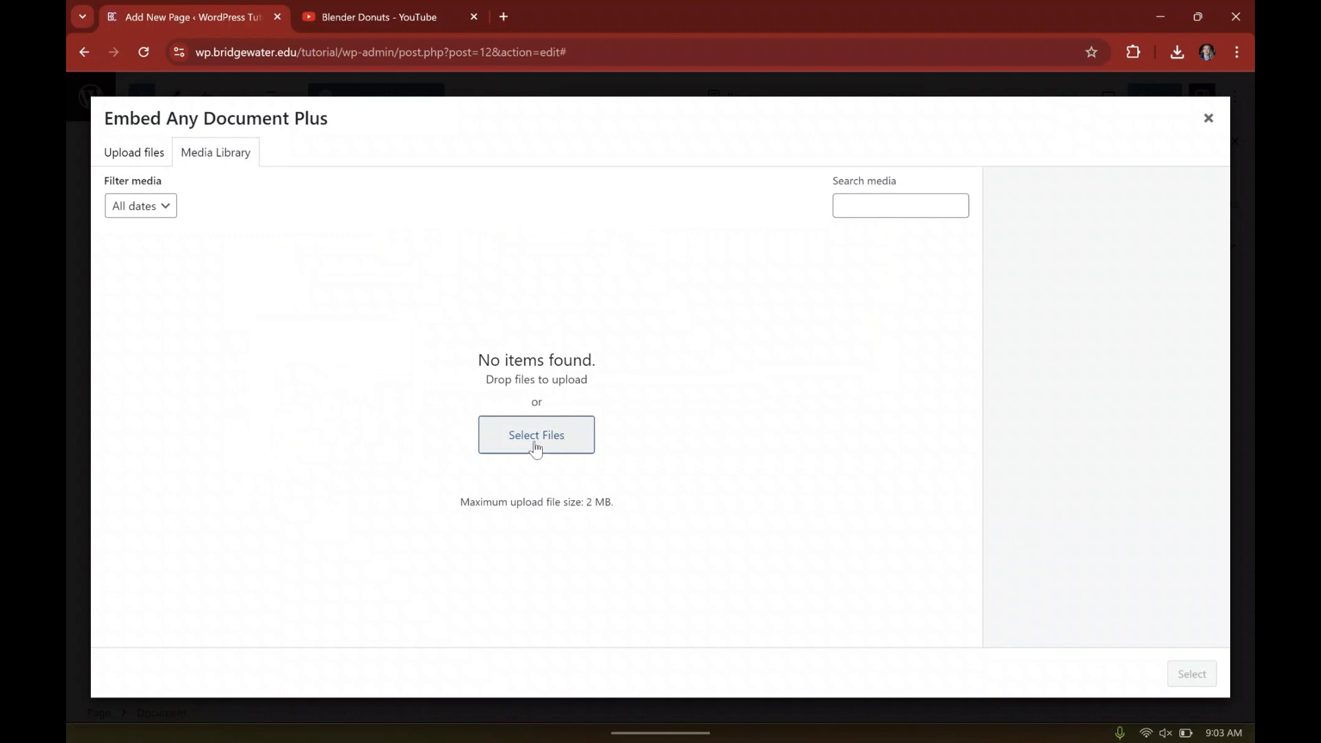
{"action": "left_click", "coordinate": [567, 428]}
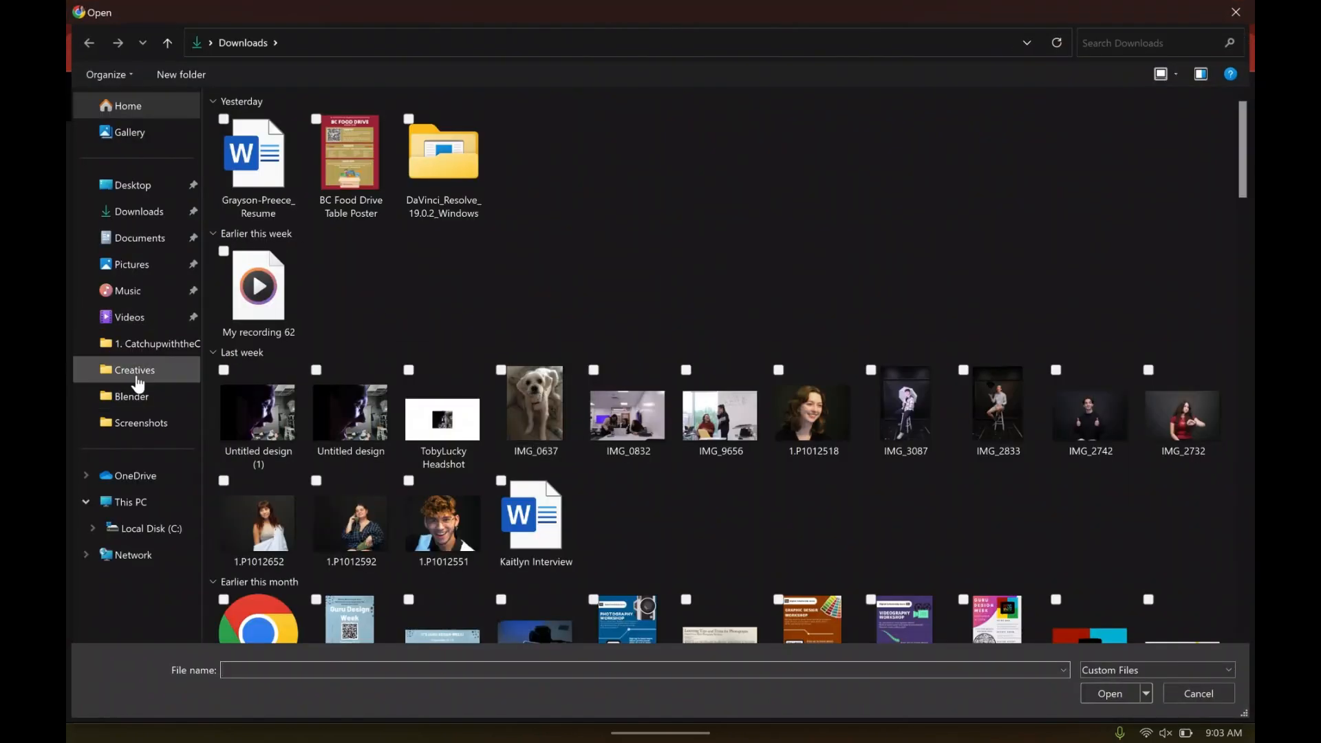
{"action": "left_click", "coordinate": [137, 375]}
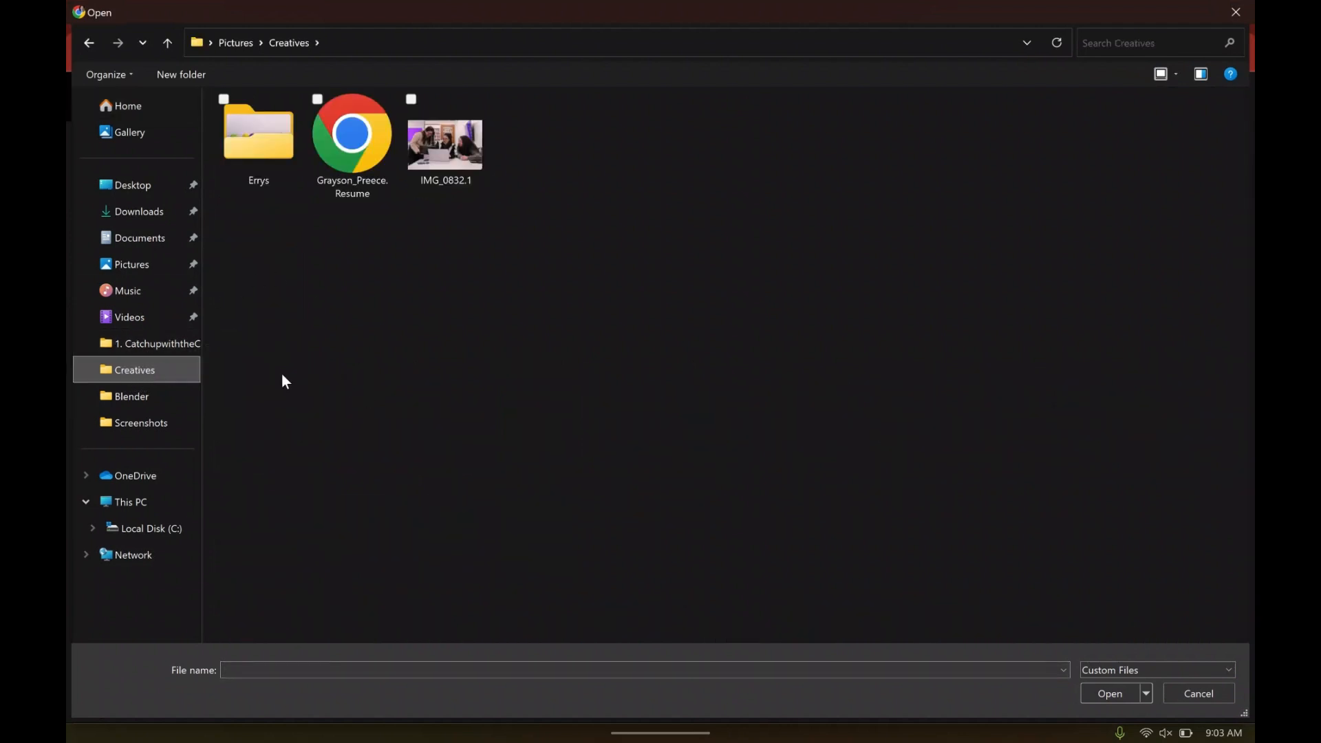
{"action": "left_click", "coordinate": [365, 137]}
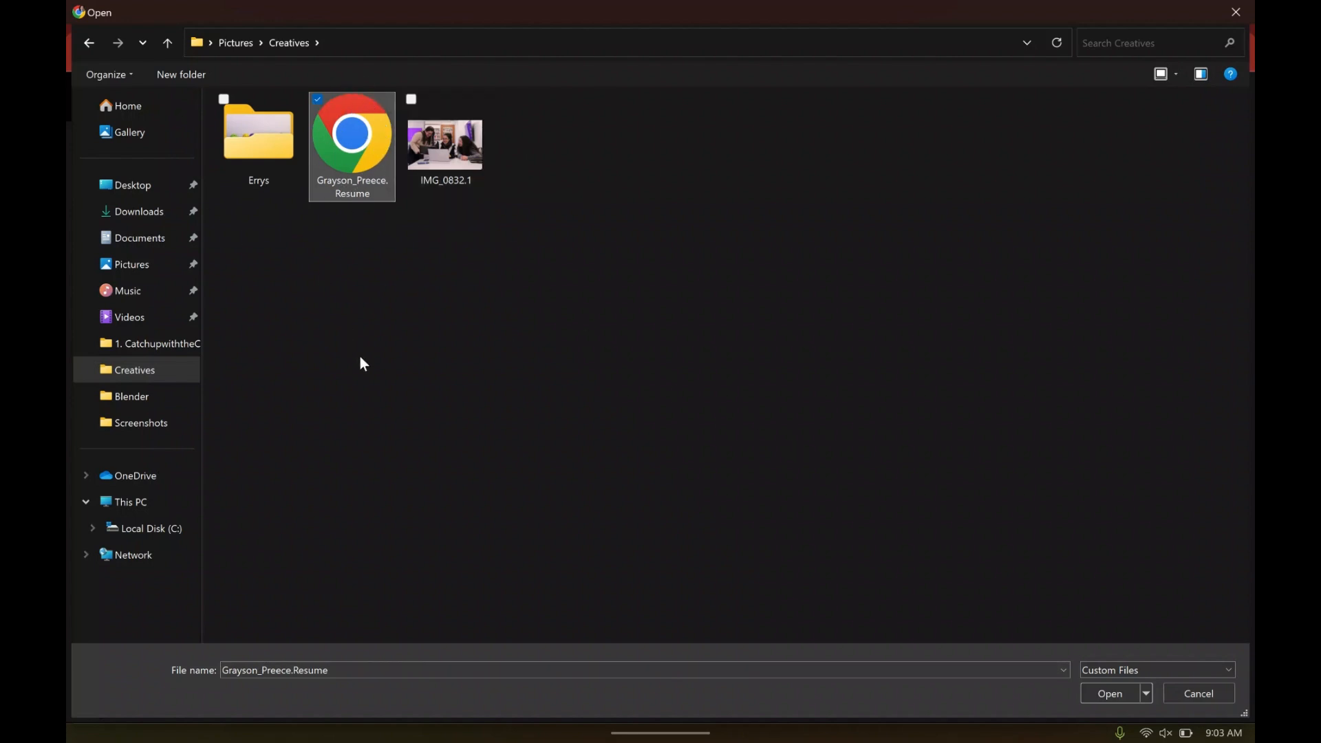
{"action": "left_click", "coordinate": [1119, 692]}
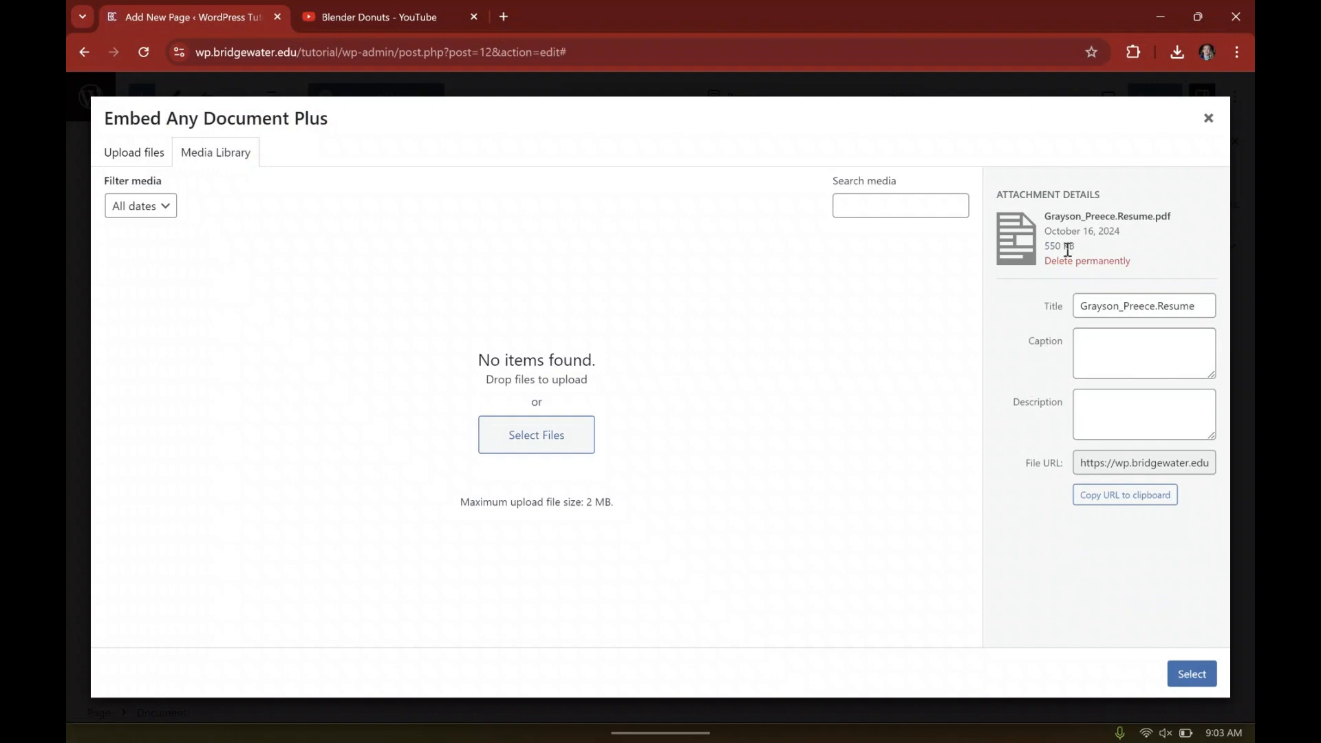
{"action": "left_click", "coordinate": [1195, 677]}
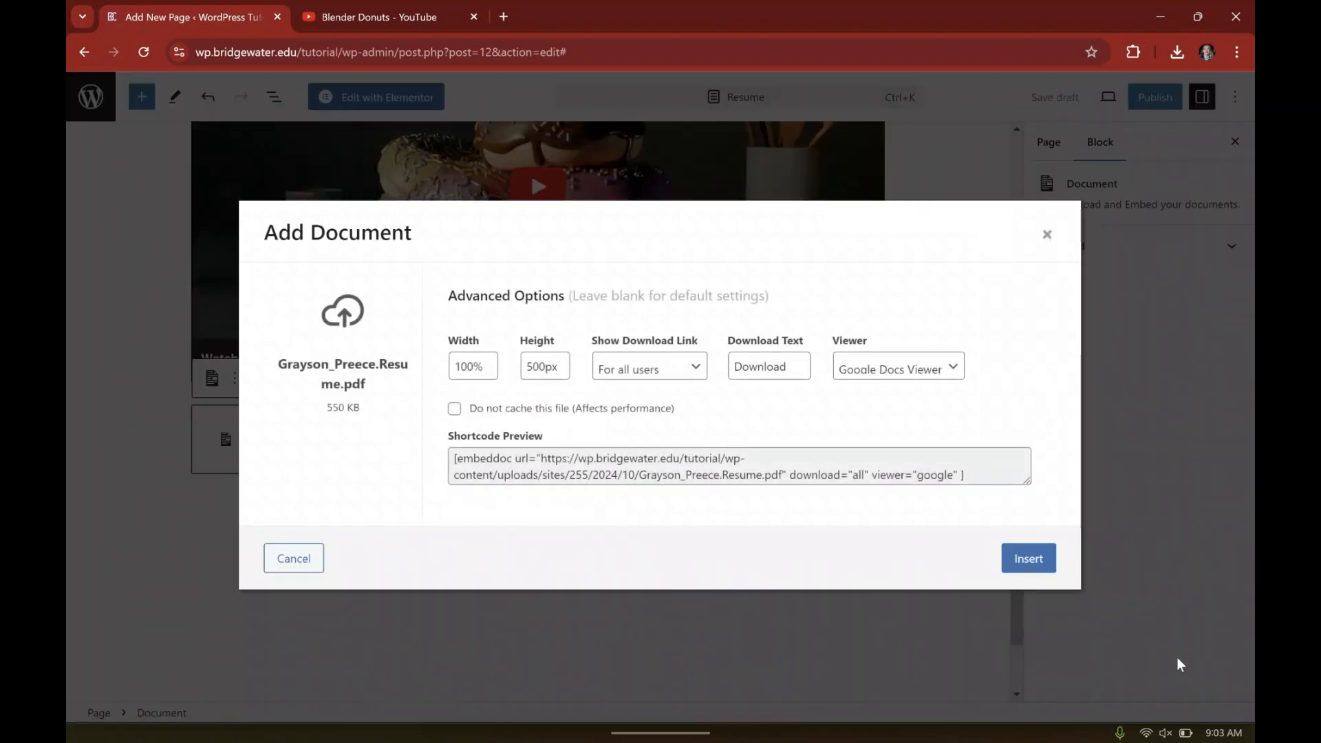
{"action": "left_click", "coordinate": [1037, 555]}
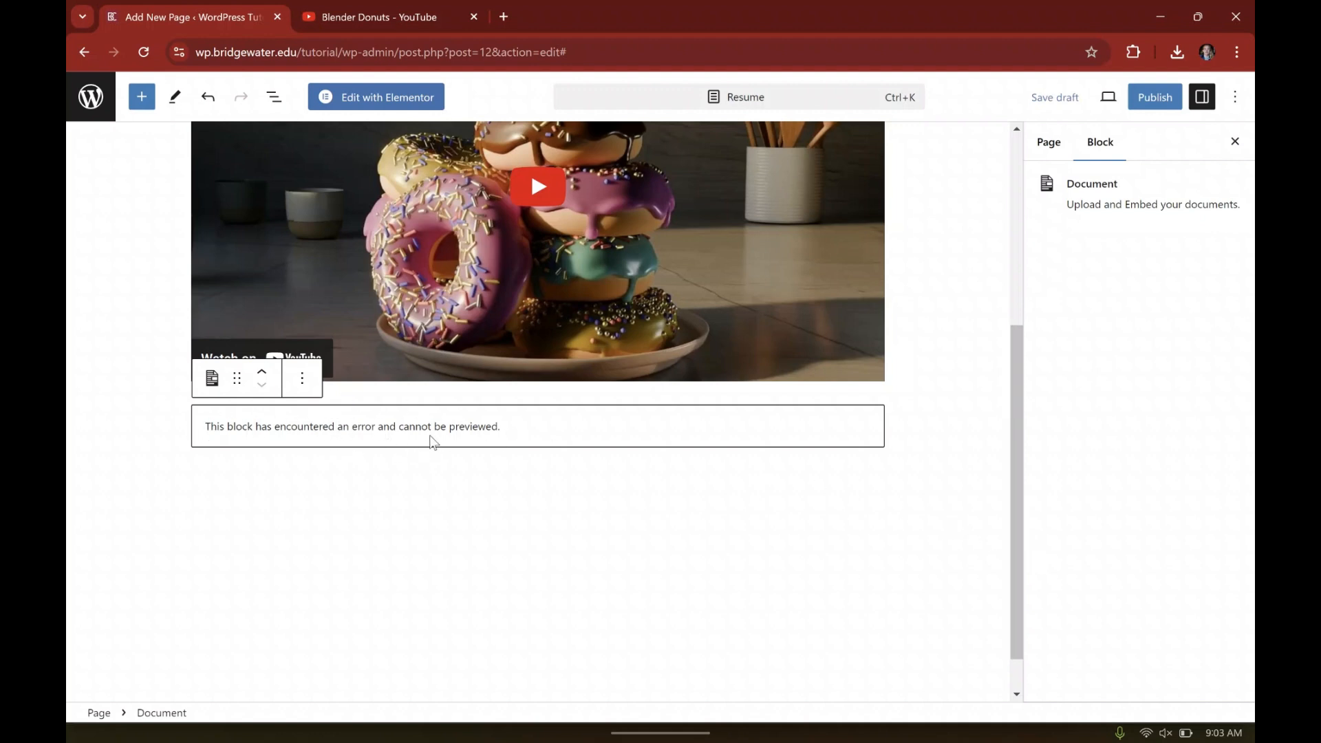
{"action": "left_click_drag", "start_coordinate": [499, 426], "coordinate": [172, 422]}
{"action": "left_click", "coordinate": [555, 430]}
{"action": "left_click", "coordinate": [920, 446]}
Step: Insert an Image block below the Document block
{"action": "scroll", "coordinate": [535, 492], "scroll_direction": "down", "scroll_amount": 1}
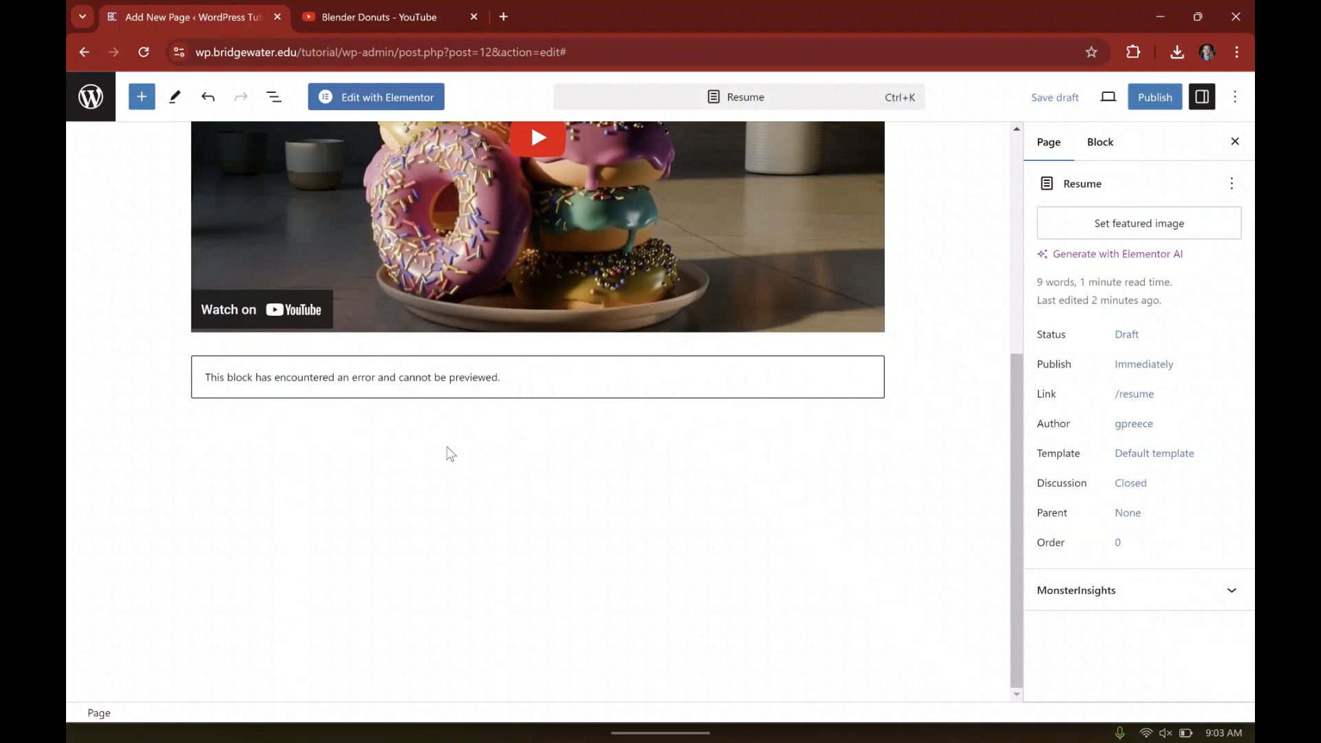
{"action": "left_click", "coordinate": [447, 447]}
{"action": "left_click", "coordinate": [333, 433]}
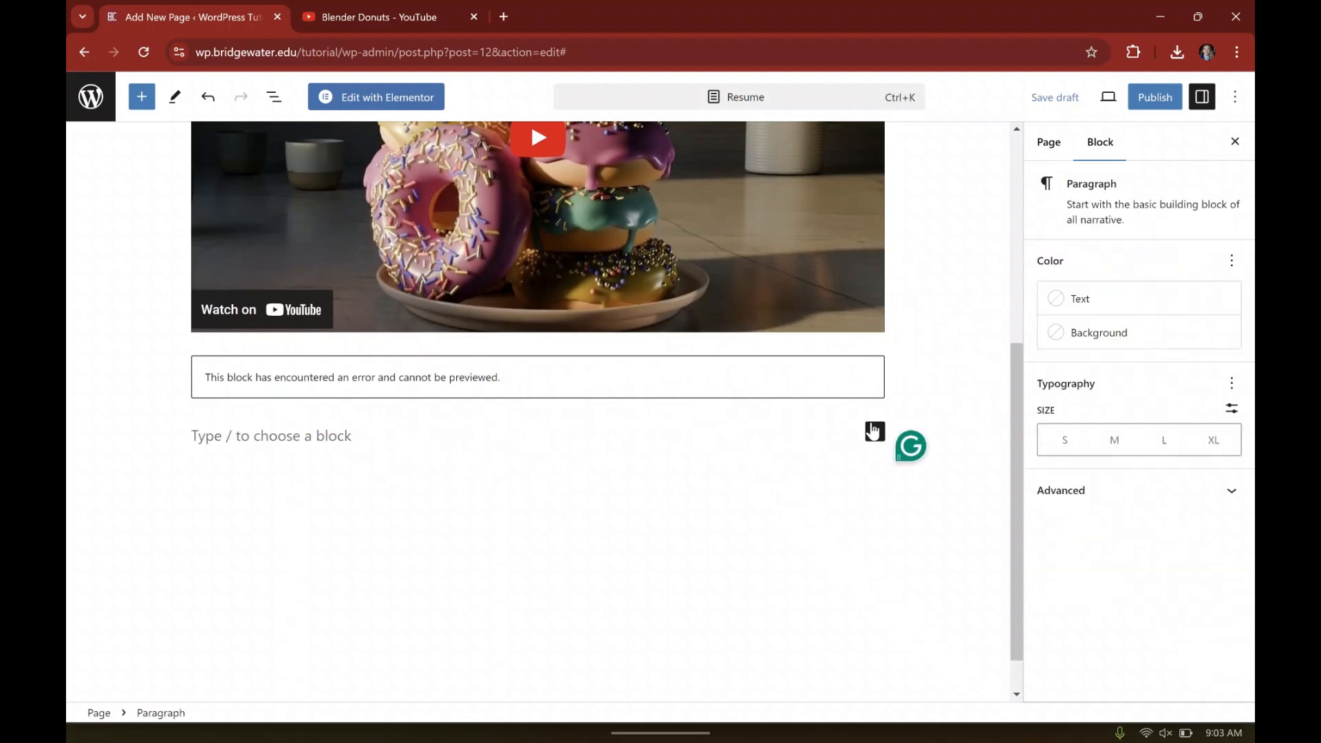
{"action": "left_click", "coordinate": [874, 432]}
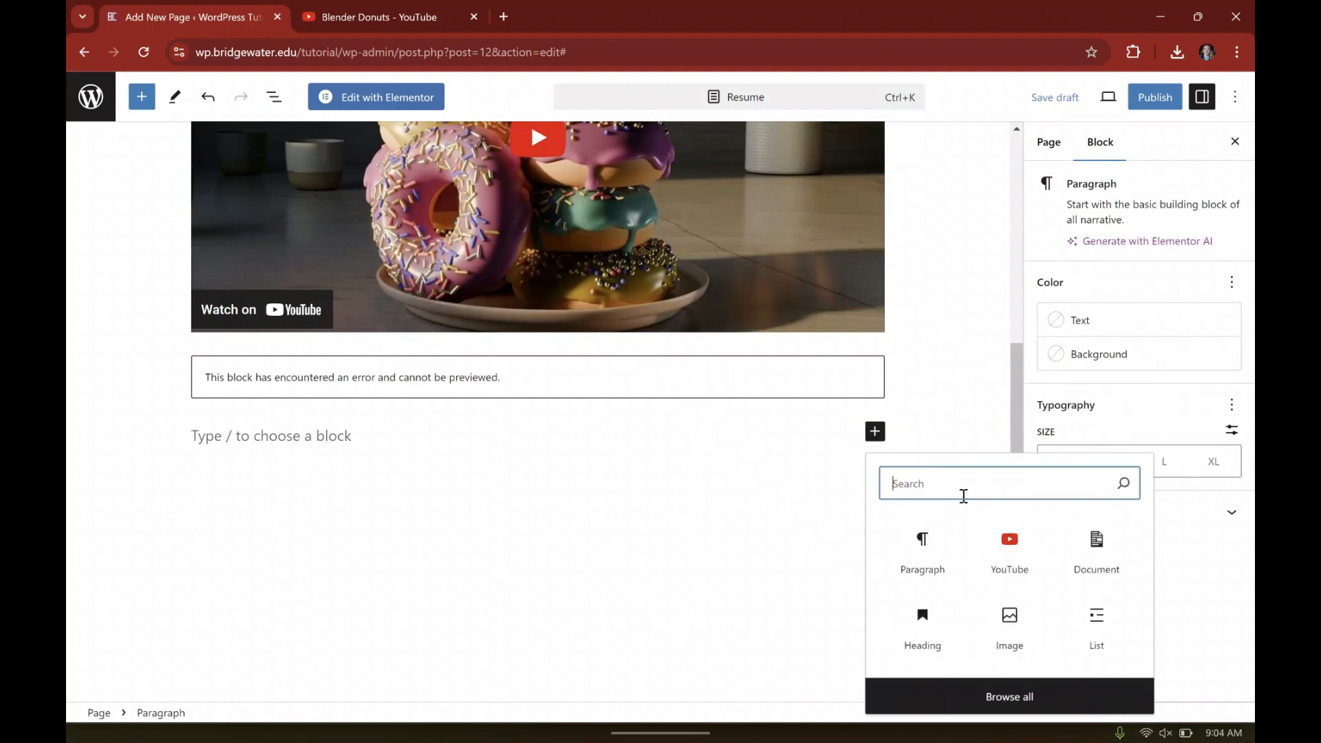
{"action": "type", "text": "ima"}
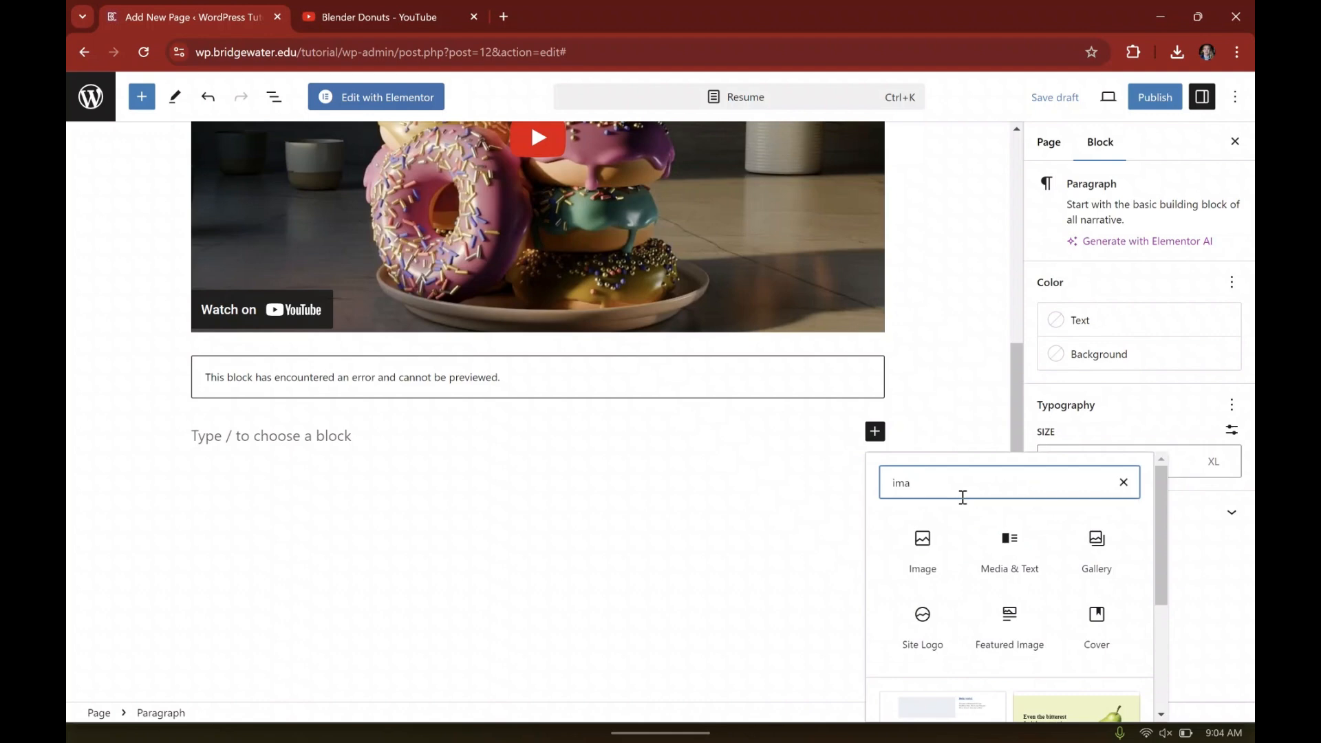
{"action": "left_click", "coordinate": [921, 543]}
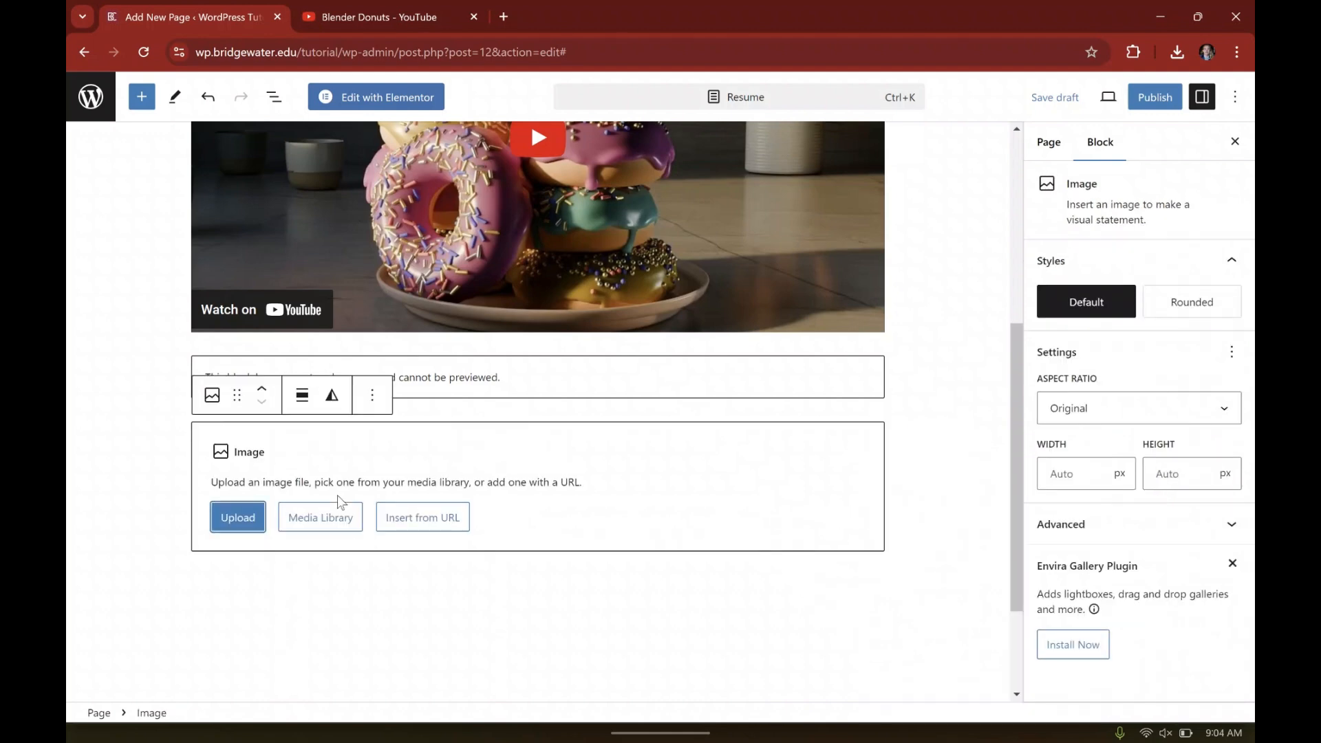
Step: Upload the picture IMG_0832.1 from the Creatives folder into the Image block
{"action": "left_click", "coordinate": [237, 517]}
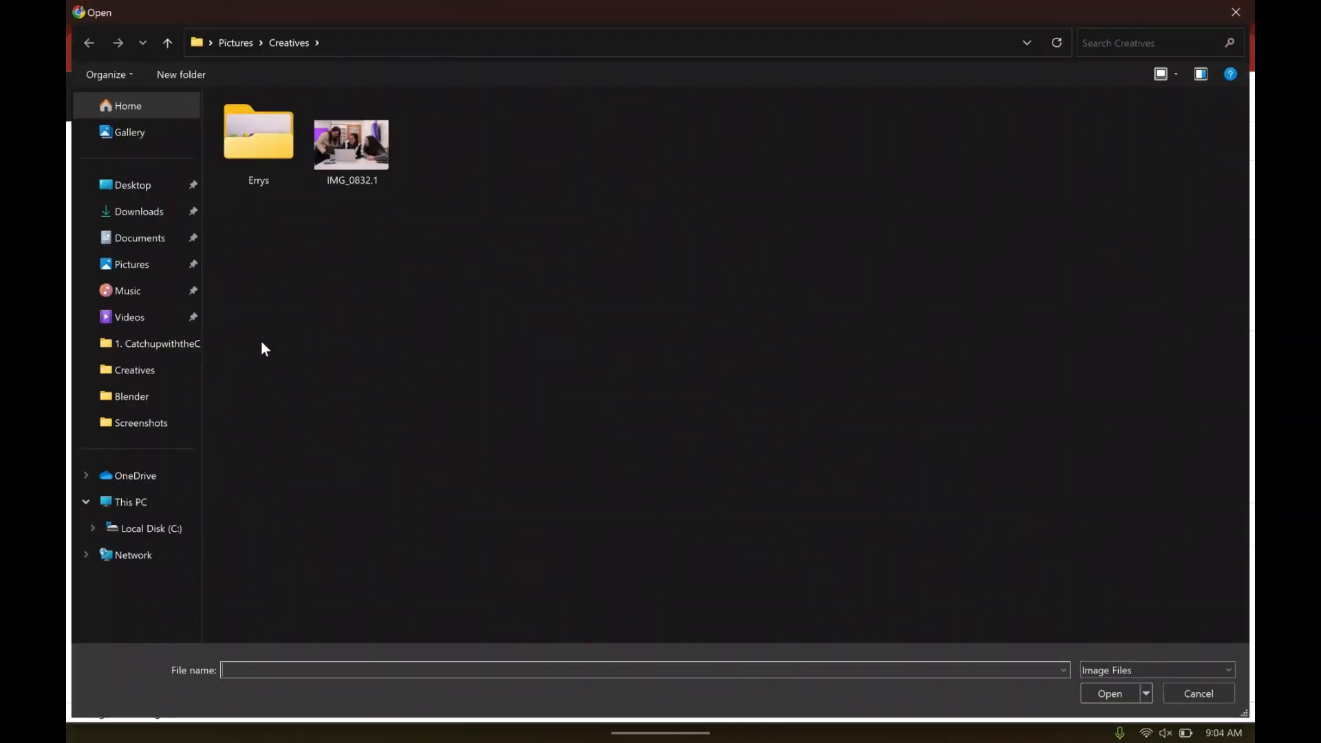
{"action": "left_click", "coordinate": [343, 155]}
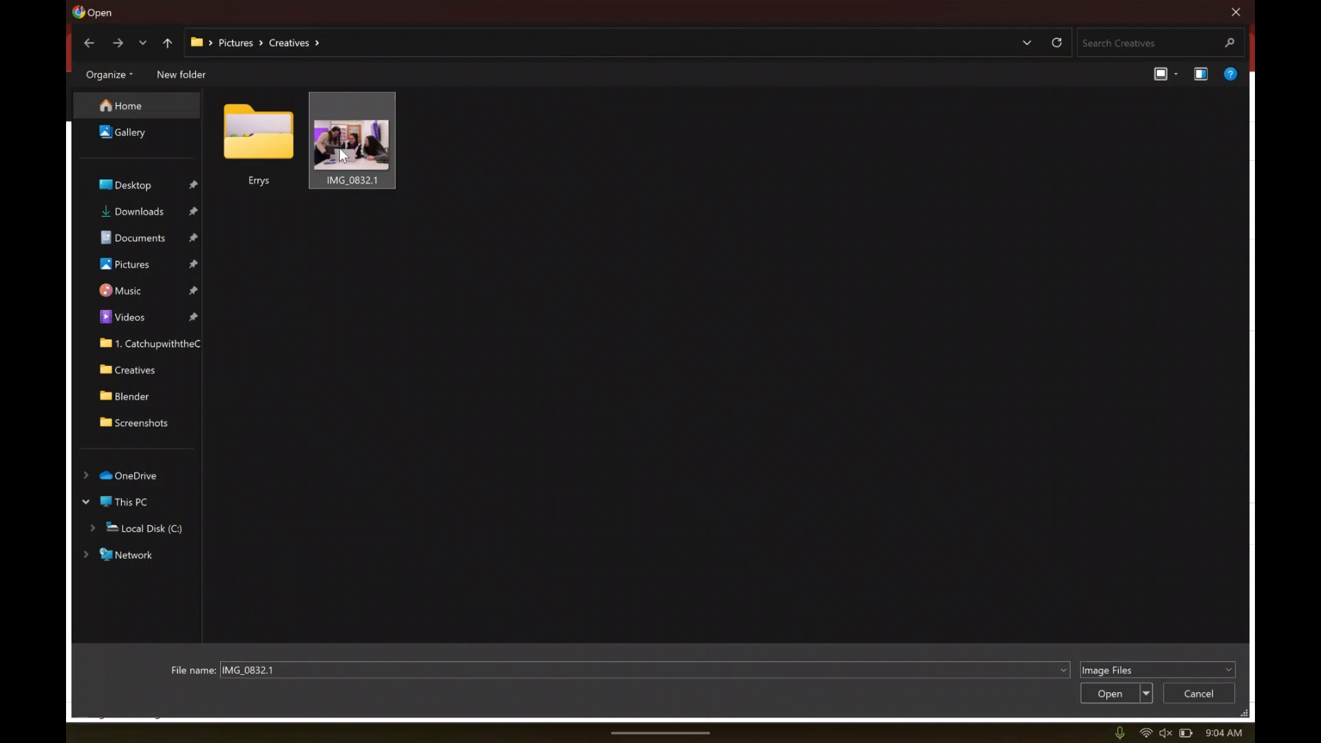
{"action": "left_click", "coordinate": [1114, 700]}
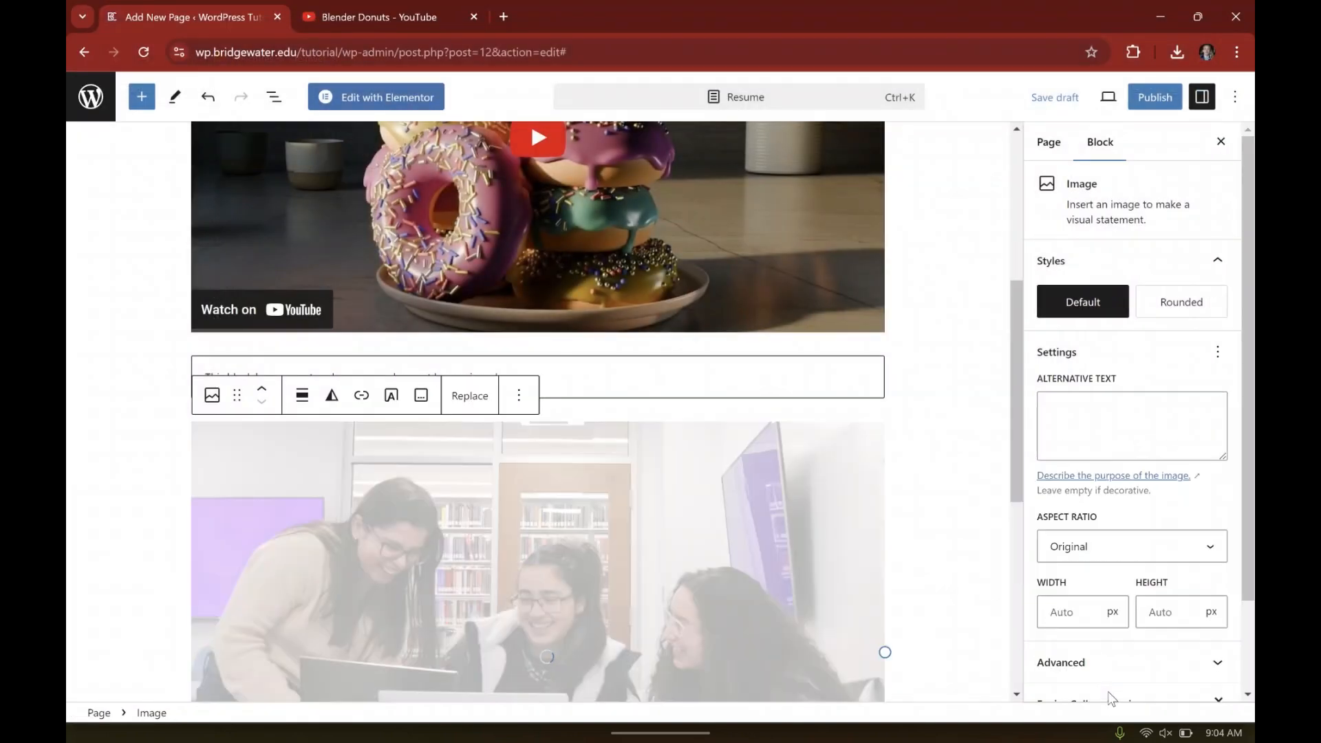
{"action": "scroll", "coordinate": [385, 406], "scroll_direction": "down", "scroll_amount": 4}
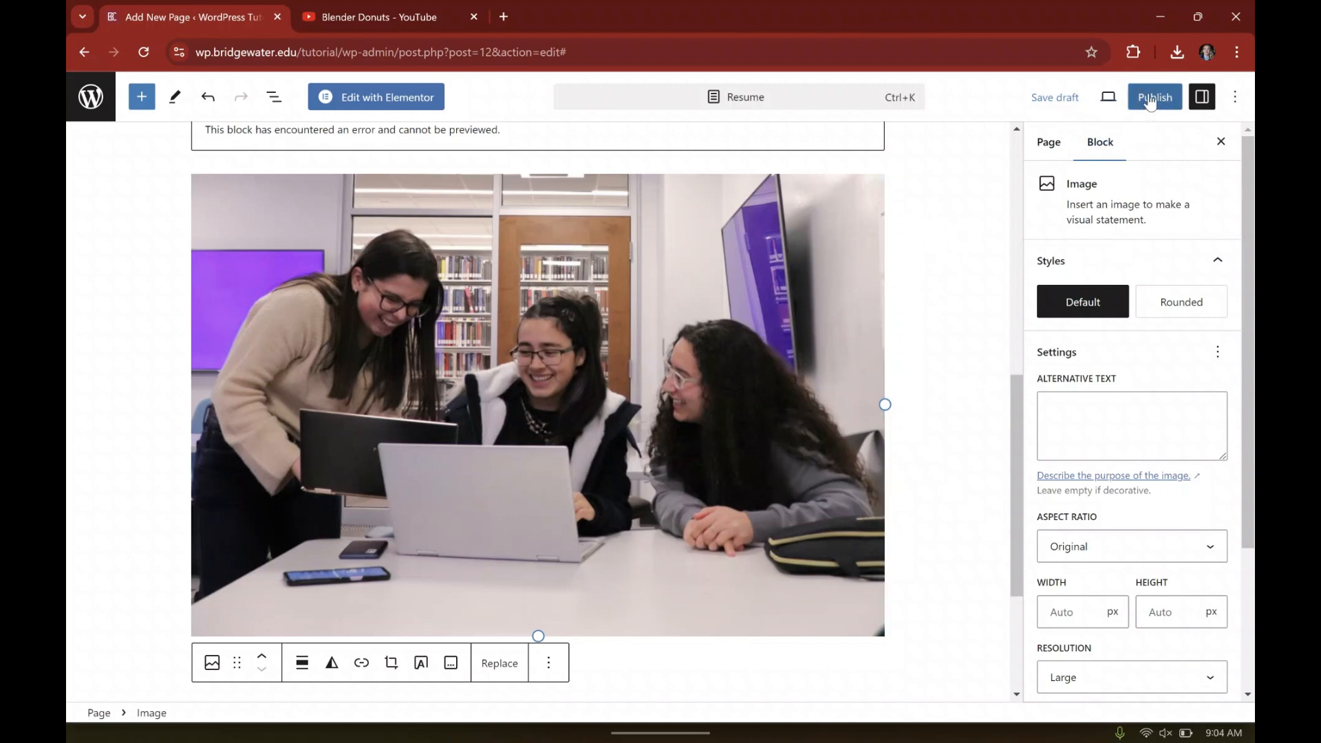
Step: Publish the Resume page immediately and view the embedded video and document on the live page
{"action": "left_click", "coordinate": [1149, 100]}
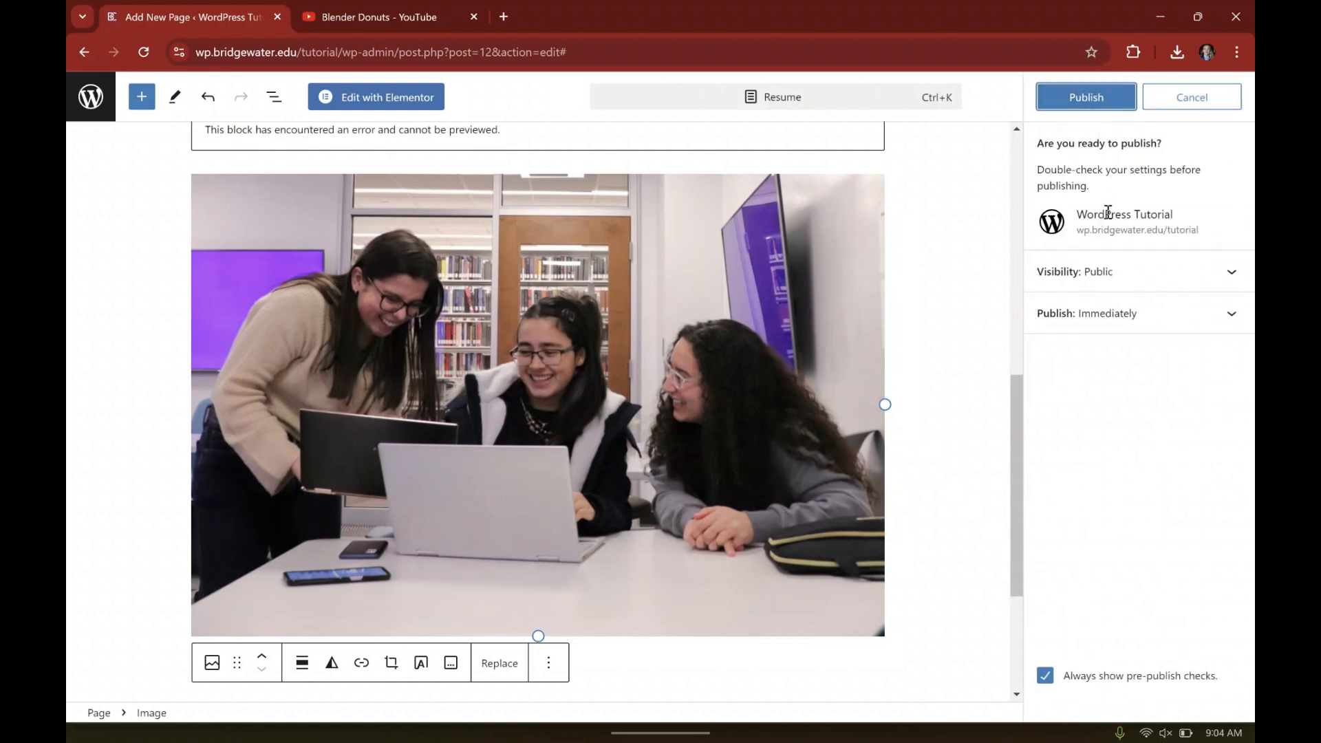
{"action": "left_click", "coordinate": [1109, 97]}
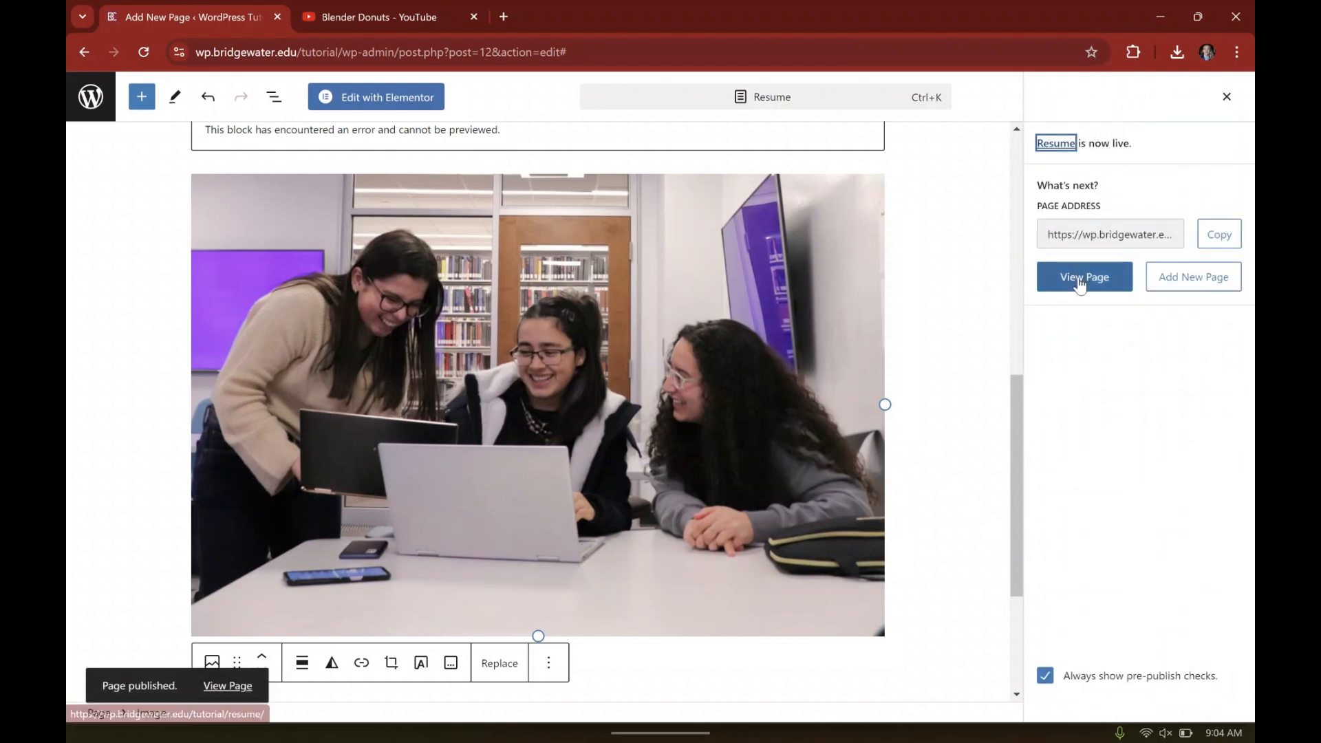
{"action": "left_click", "coordinate": [231, 687]}
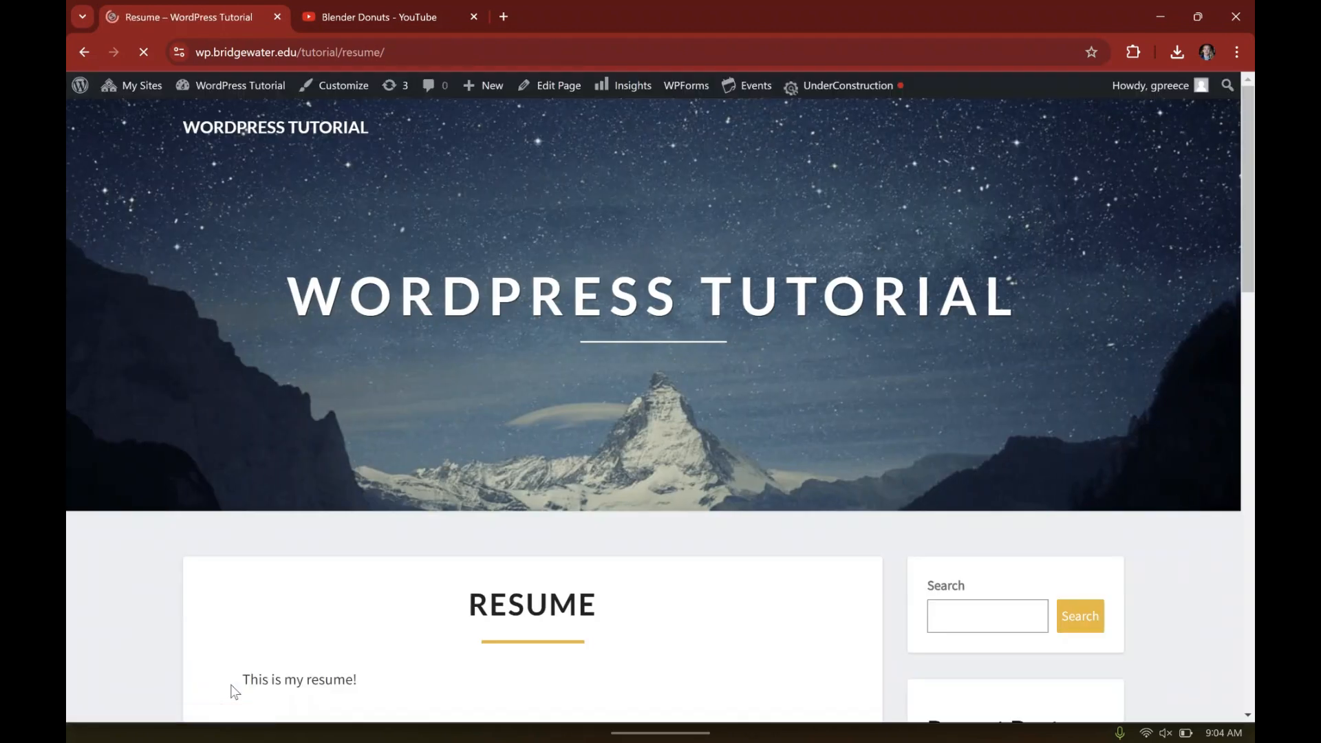
{"action": "scroll", "coordinate": [504, 216], "scroll_direction": "down", "scroll_amount": 7}
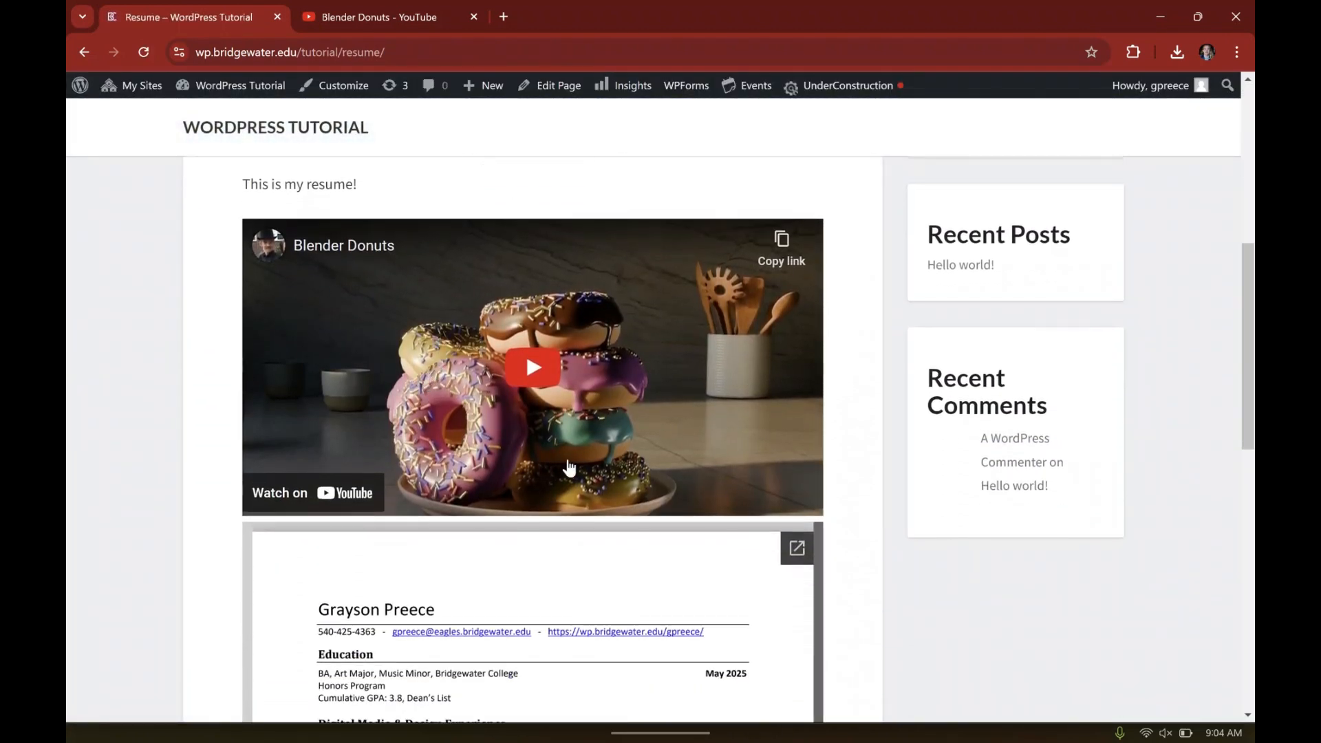
{"action": "scroll", "coordinate": [259, 432], "scroll_direction": "down", "scroll_amount": 5}
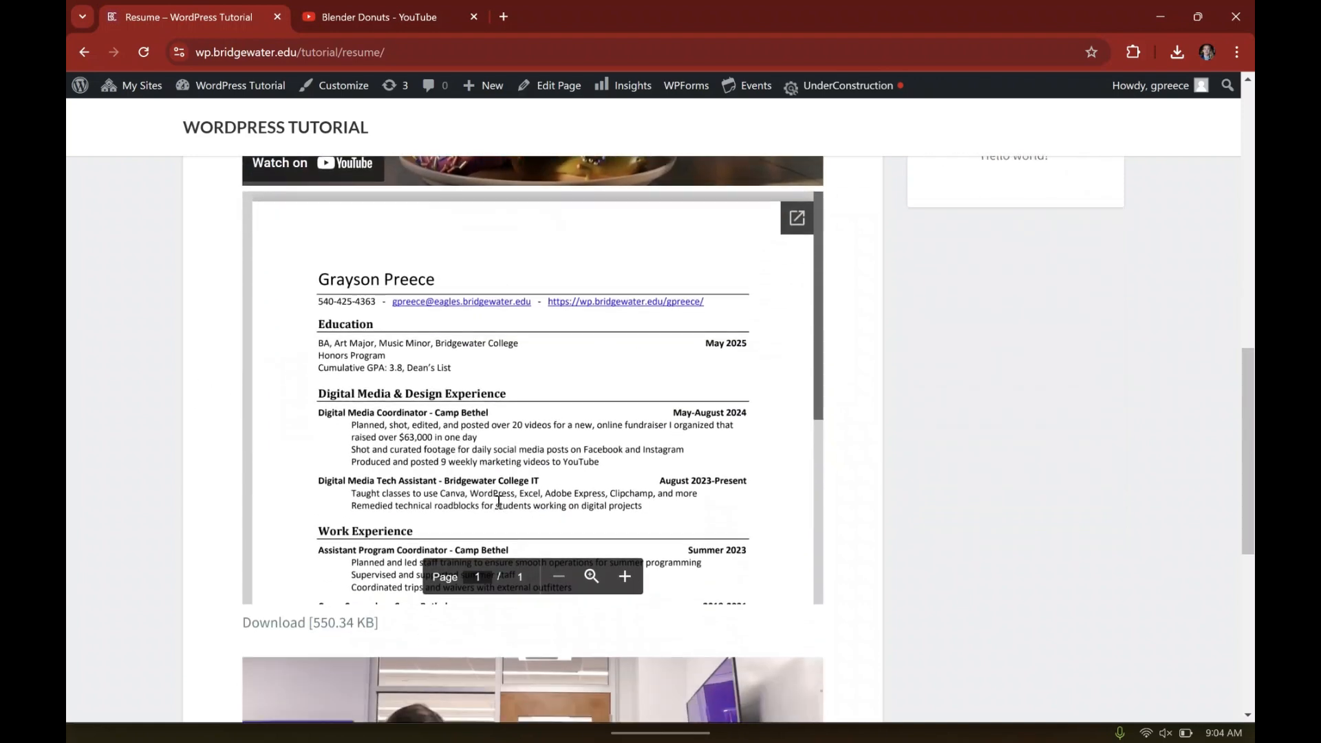
Step: Review the live Resume page from header to footer, checking its intro text, embedded video, PDF and picture
{"action": "scroll", "coordinate": [495, 485], "scroll_direction": "down", "scroll_amount": 4}
{"action": "scroll", "coordinate": [472, 472], "scroll_direction": "up", "scroll_amount": 4}
{"action": "scroll", "coordinate": [474, 451], "scroll_direction": "down", "scroll_amount": 1}
{"action": "scroll", "coordinate": [475, 450], "scroll_direction": "down", "scroll_amount": 4}
{"action": "scroll", "coordinate": [475, 451], "scroll_direction": "up", "scroll_amount": 5}
{"action": "scroll", "coordinate": [103, 460], "scroll_direction": "down", "scroll_amount": 7}
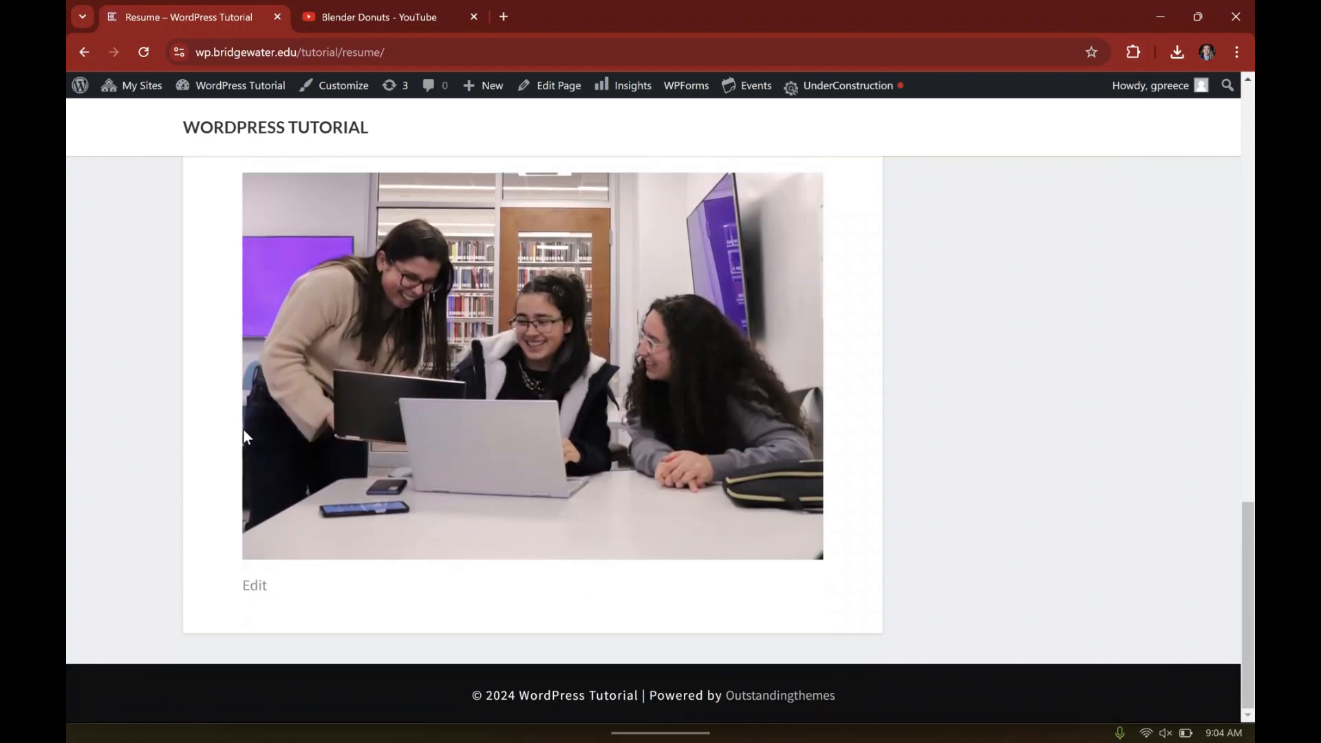
{"action": "scroll", "coordinate": [456, 416], "scroll_direction": "up", "scroll_amount": 1}
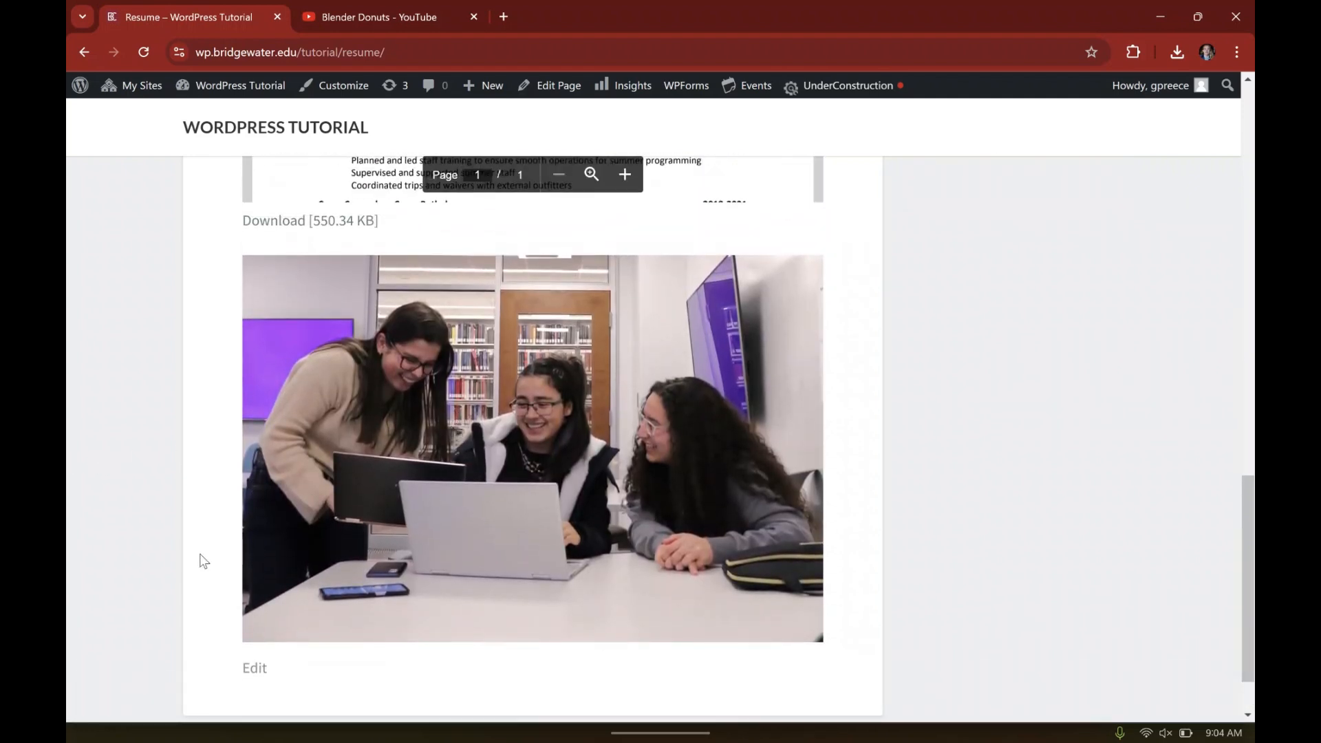
{"action": "scroll", "coordinate": [203, 555], "scroll_direction": "up", "scroll_amount": 15}
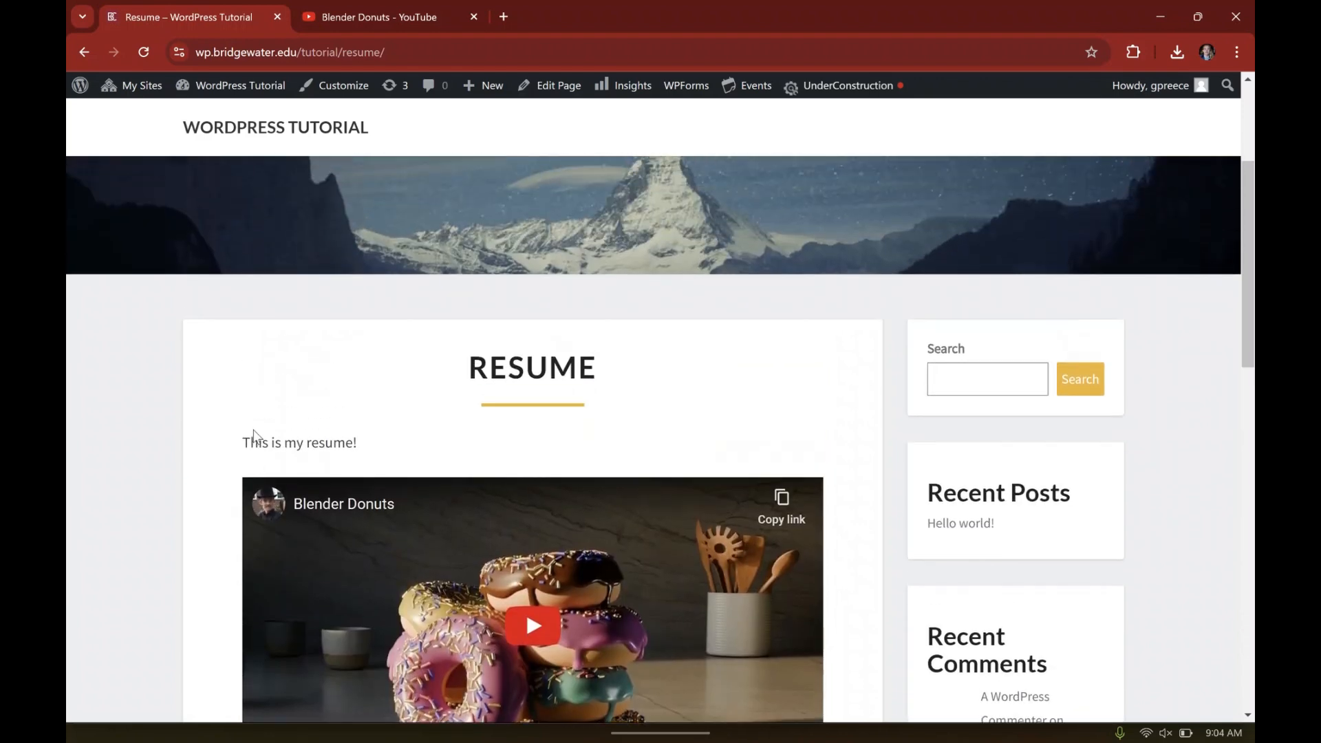
{"action": "left_click_drag", "start_coordinate": [245, 441], "coordinate": [348, 445]}
{"action": "left_click", "coordinate": [368, 445]}
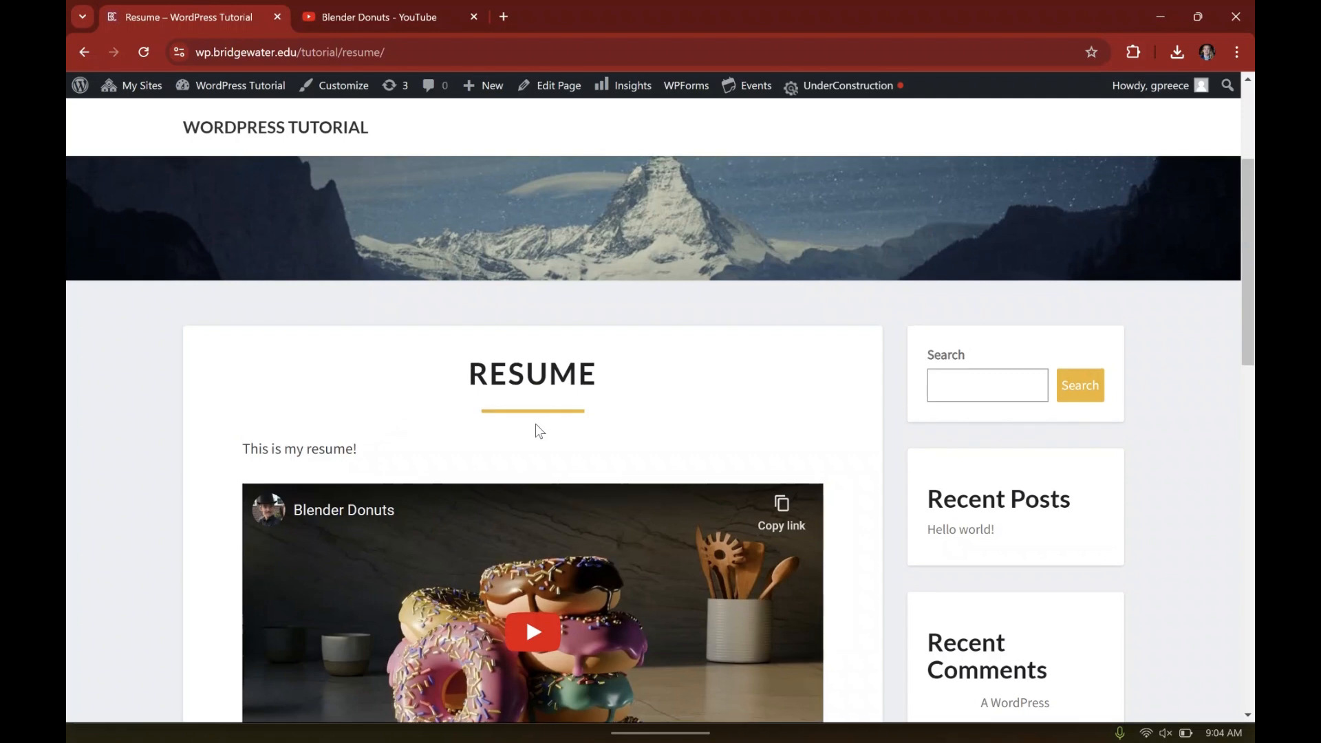
{"action": "scroll", "coordinate": [535, 431], "scroll_direction": "up", "scroll_amount": 3}
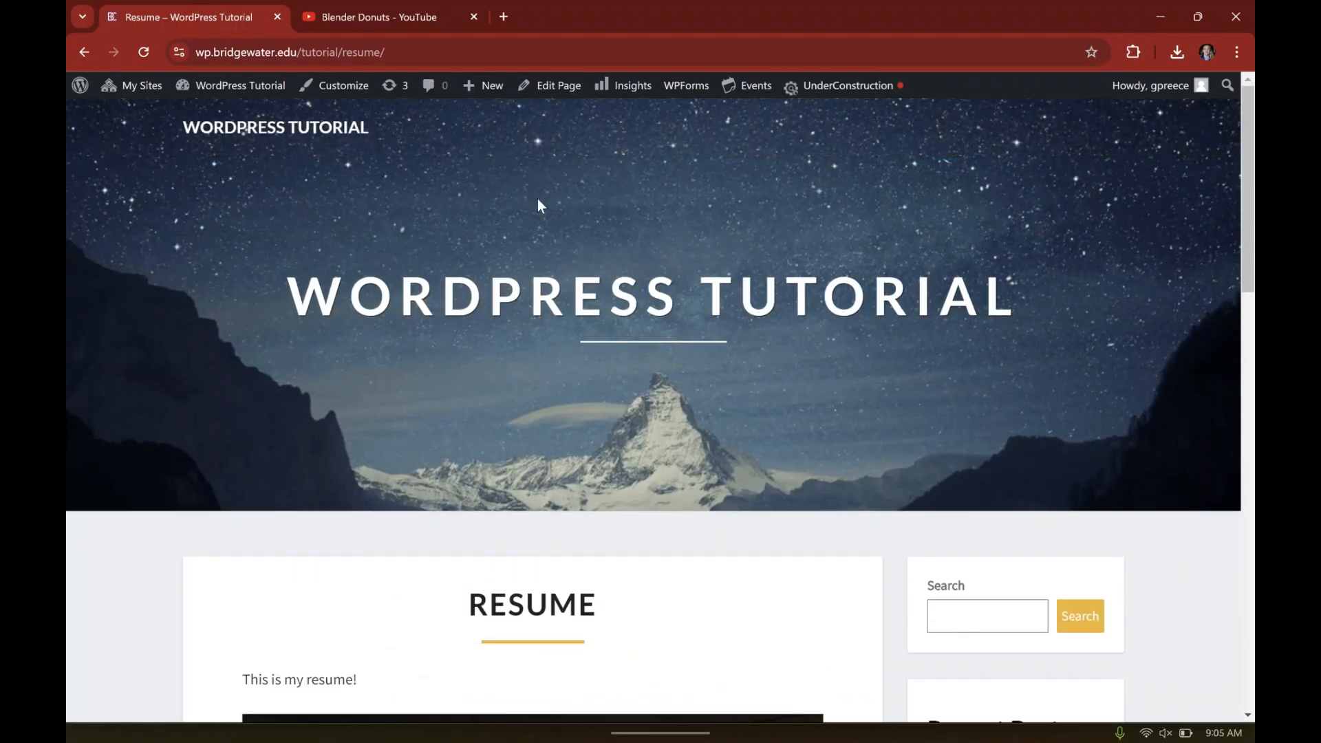
{"action": "scroll", "coordinate": [535, 260], "scroll_direction": "down", "scroll_amount": 3}
{"action": "scroll", "coordinate": [541, 260], "scroll_direction": "up", "scroll_amount": 3}
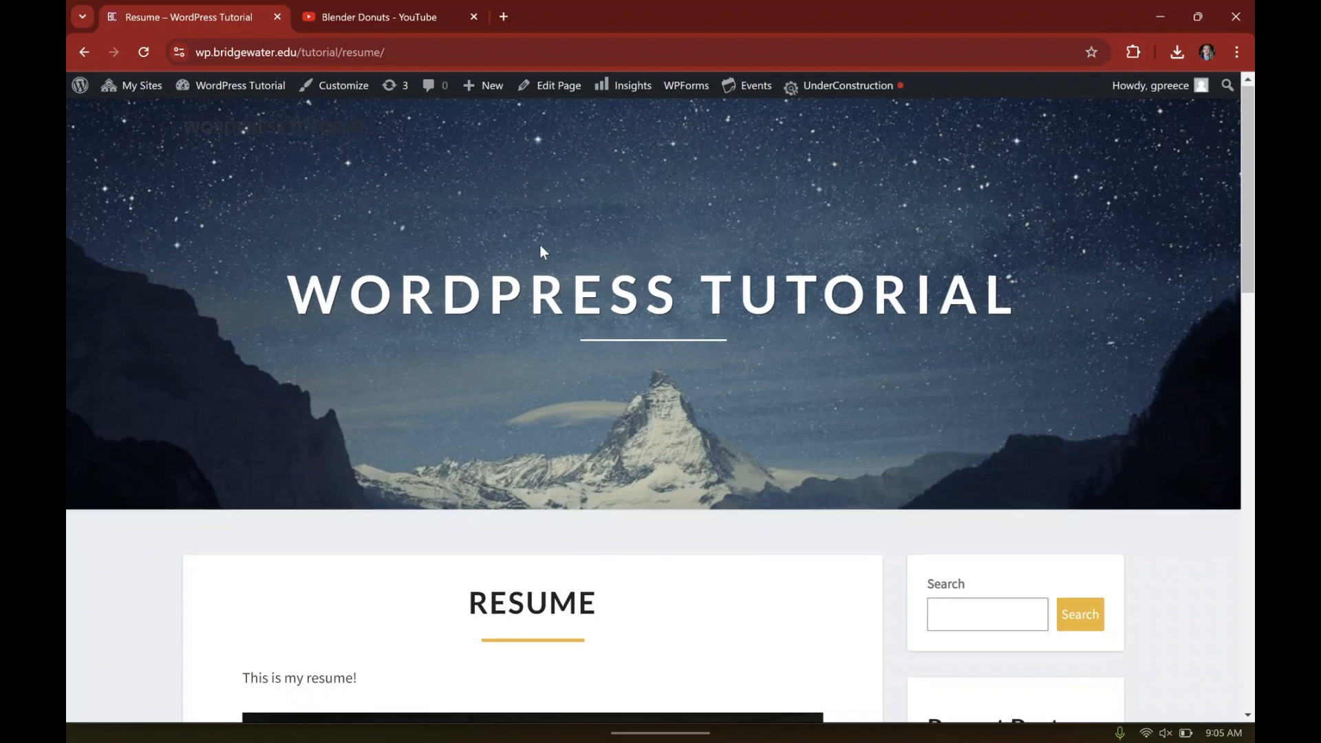
{"action": "scroll", "coordinate": [540, 246], "scroll_direction": "down", "scroll_amount": 3}
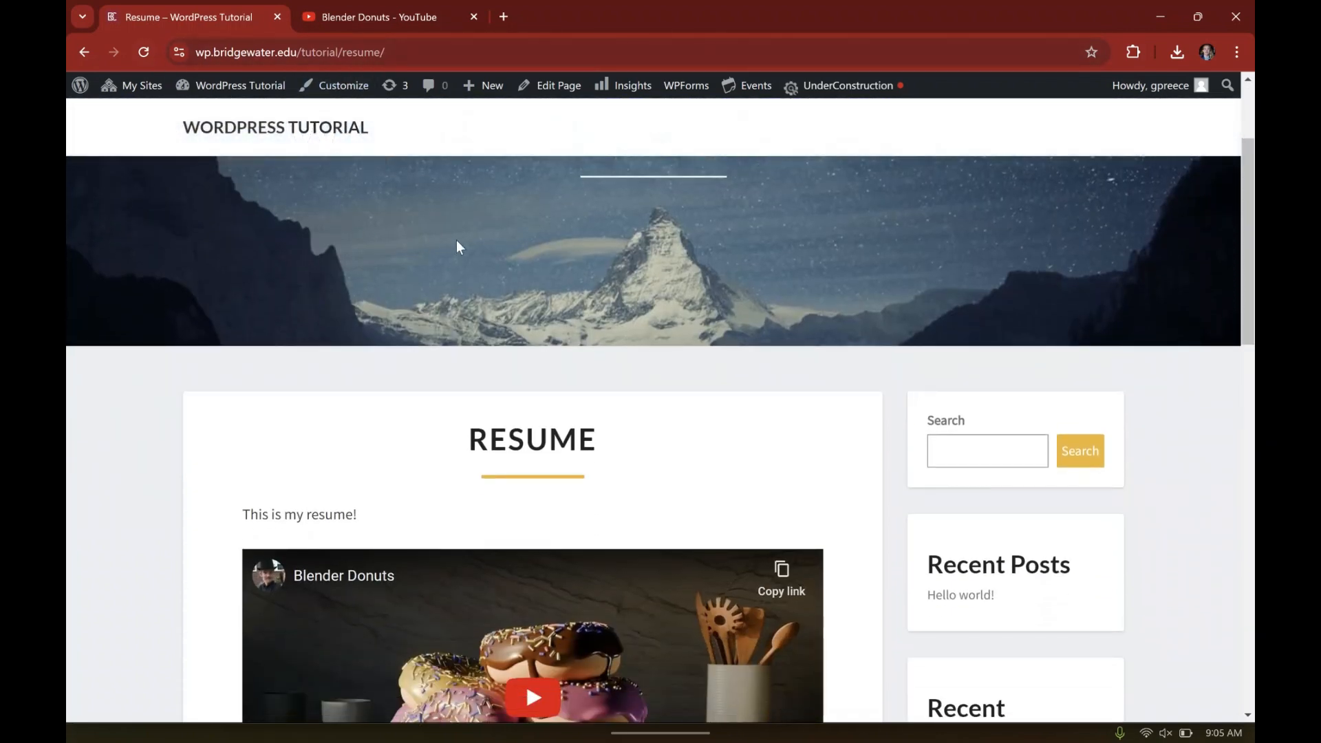
{"action": "scroll", "coordinate": [632, 401], "scroll_direction": "up", "scroll_amount": 3}
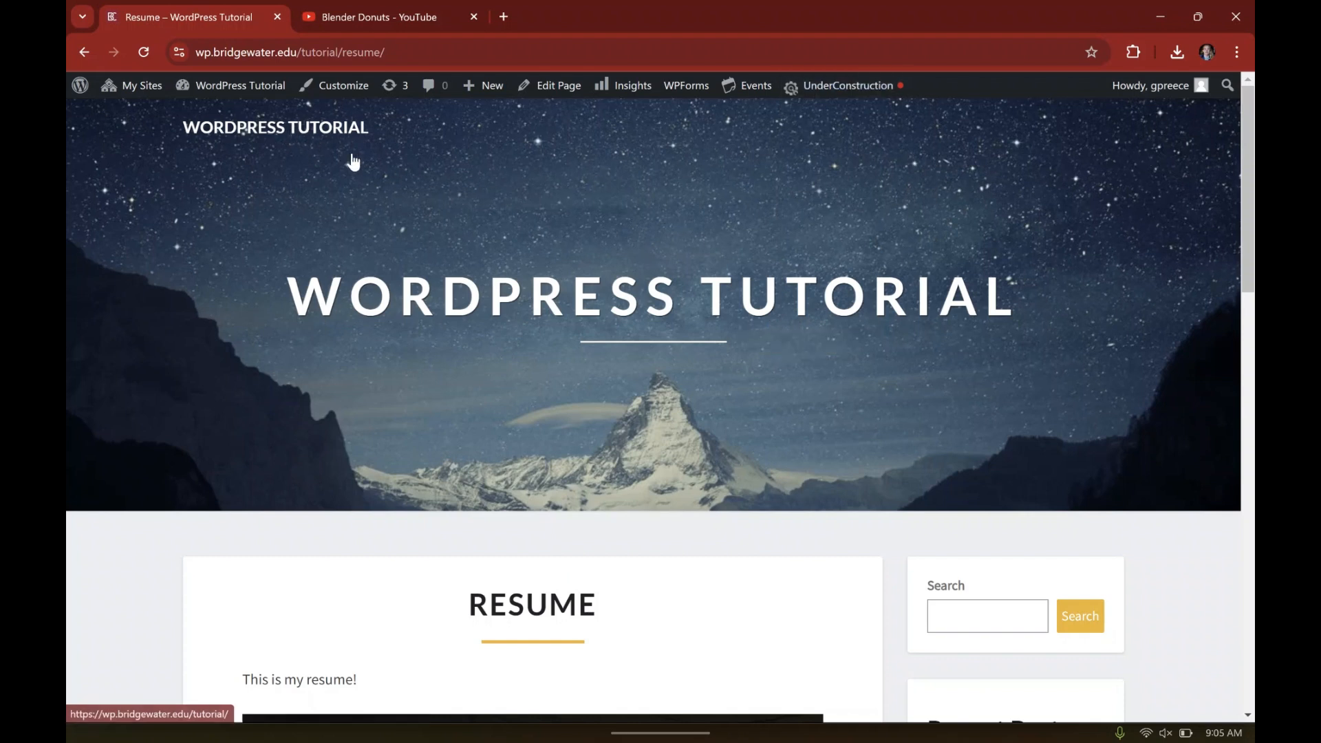
Step: Go from the live page to the site's admin area and open the navigation menu management page
{"action": "mouse_move", "coordinate": [76, 96]}
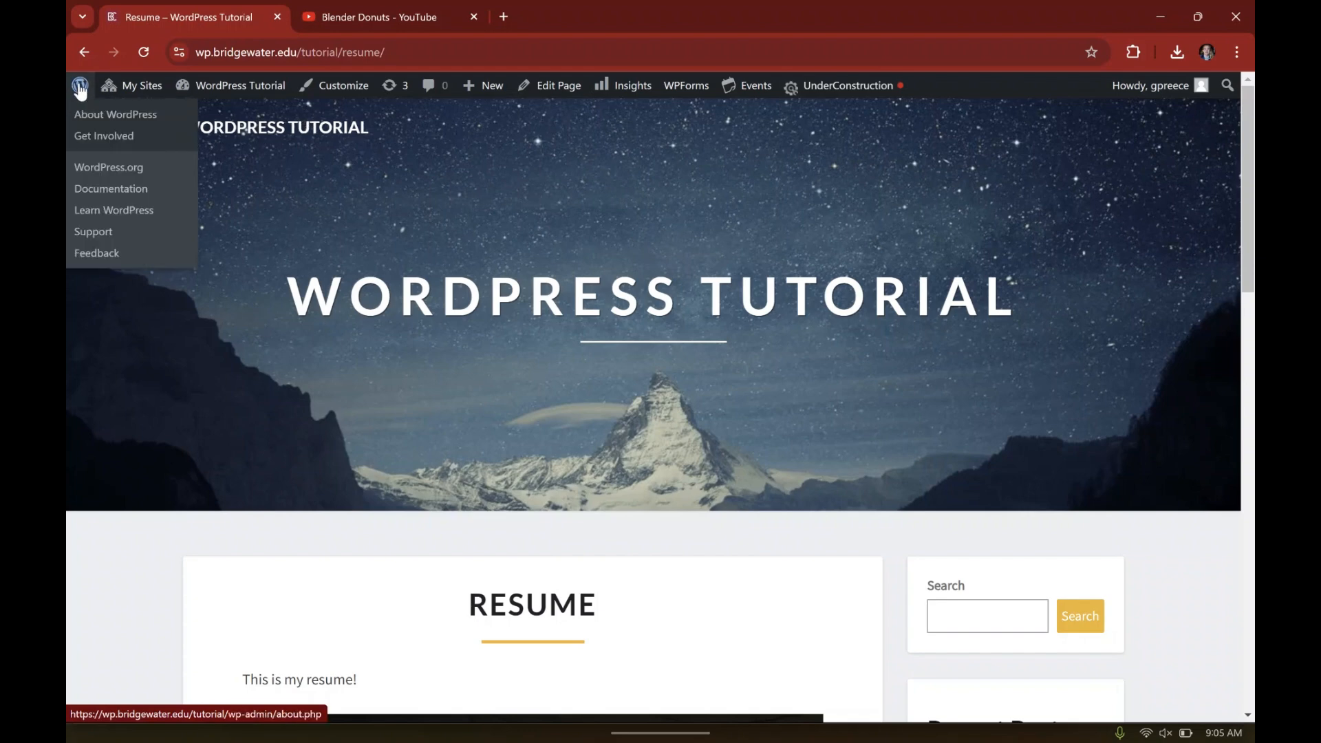
{"action": "left_click", "coordinate": [79, 88]}
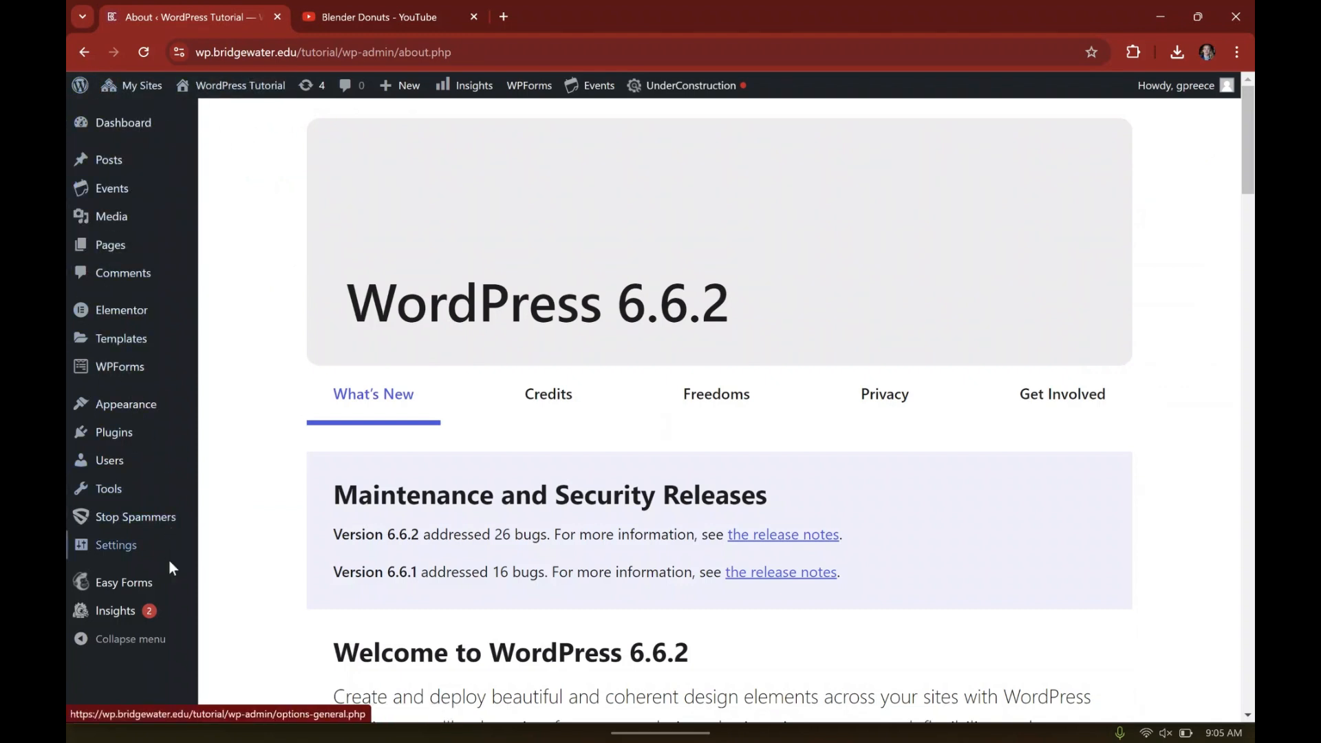
{"action": "mouse_move", "coordinate": [150, 401]}
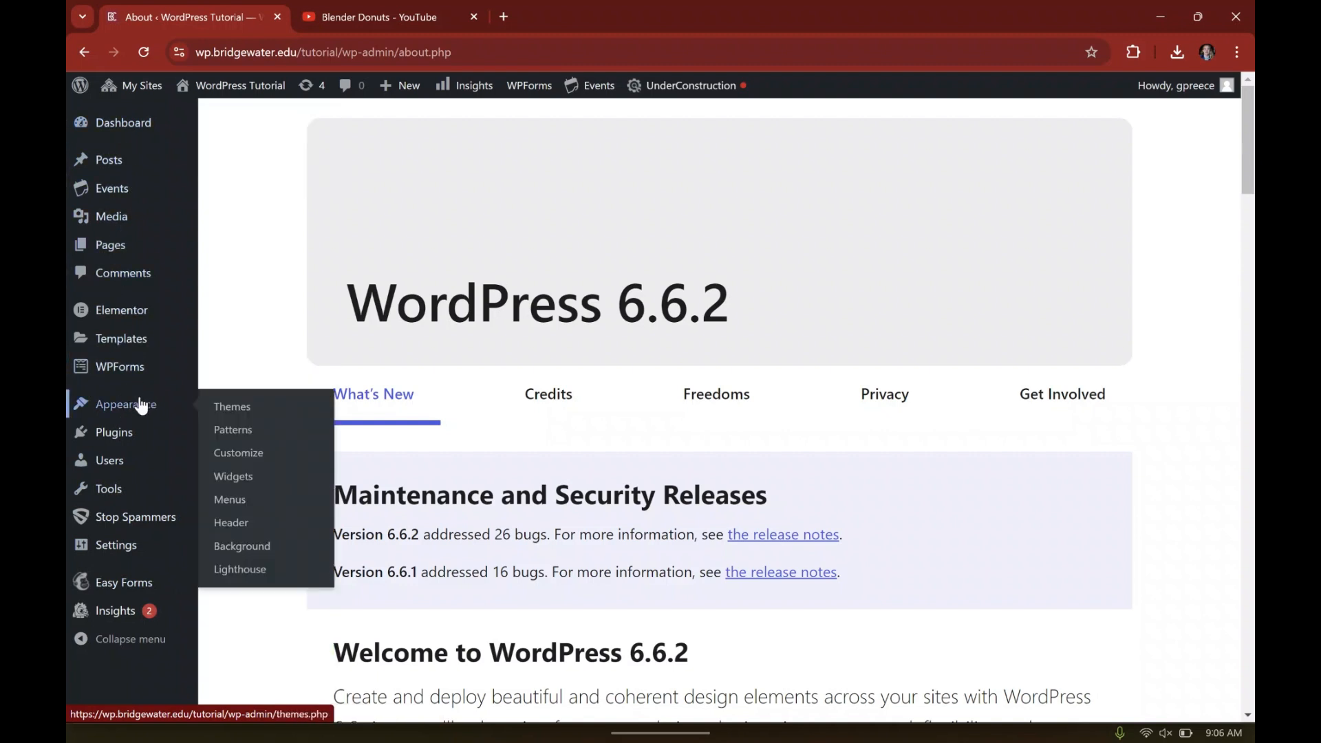
{"action": "left_click", "coordinate": [230, 500]}
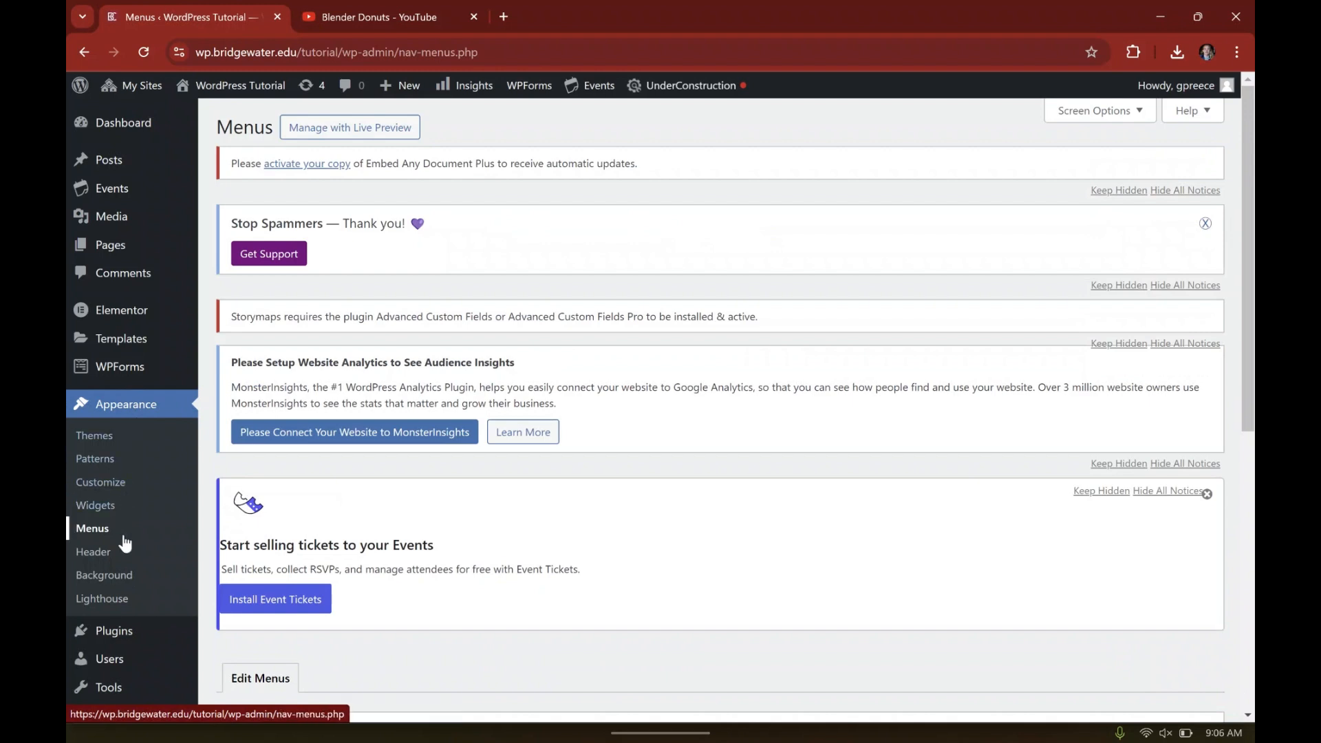
Step: Create a navigation menu named Menu 1 with the default items Home, Resume and Sample Page
{"action": "scroll", "coordinate": [520, 385], "scroll_direction": "down", "scroll_amount": 3}
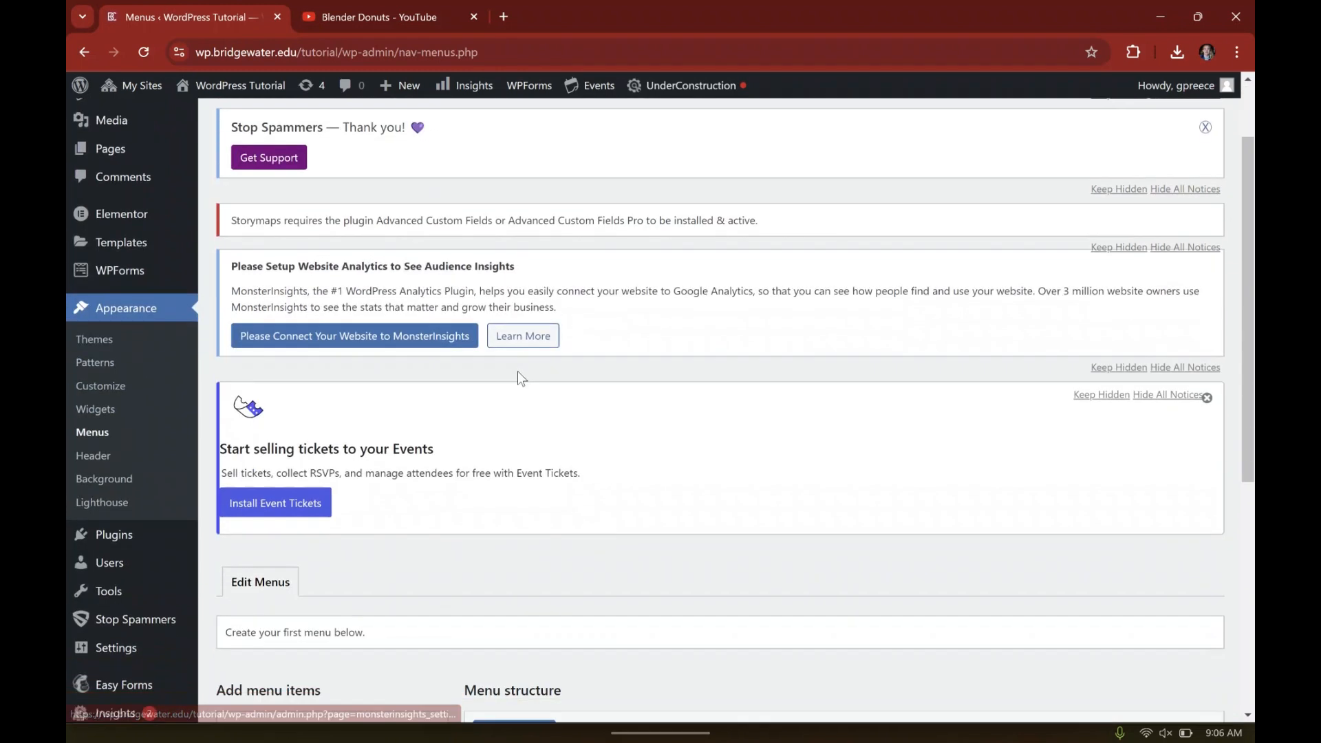
{"action": "scroll", "coordinate": [540, 342], "scroll_direction": "down", "scroll_amount": 4}
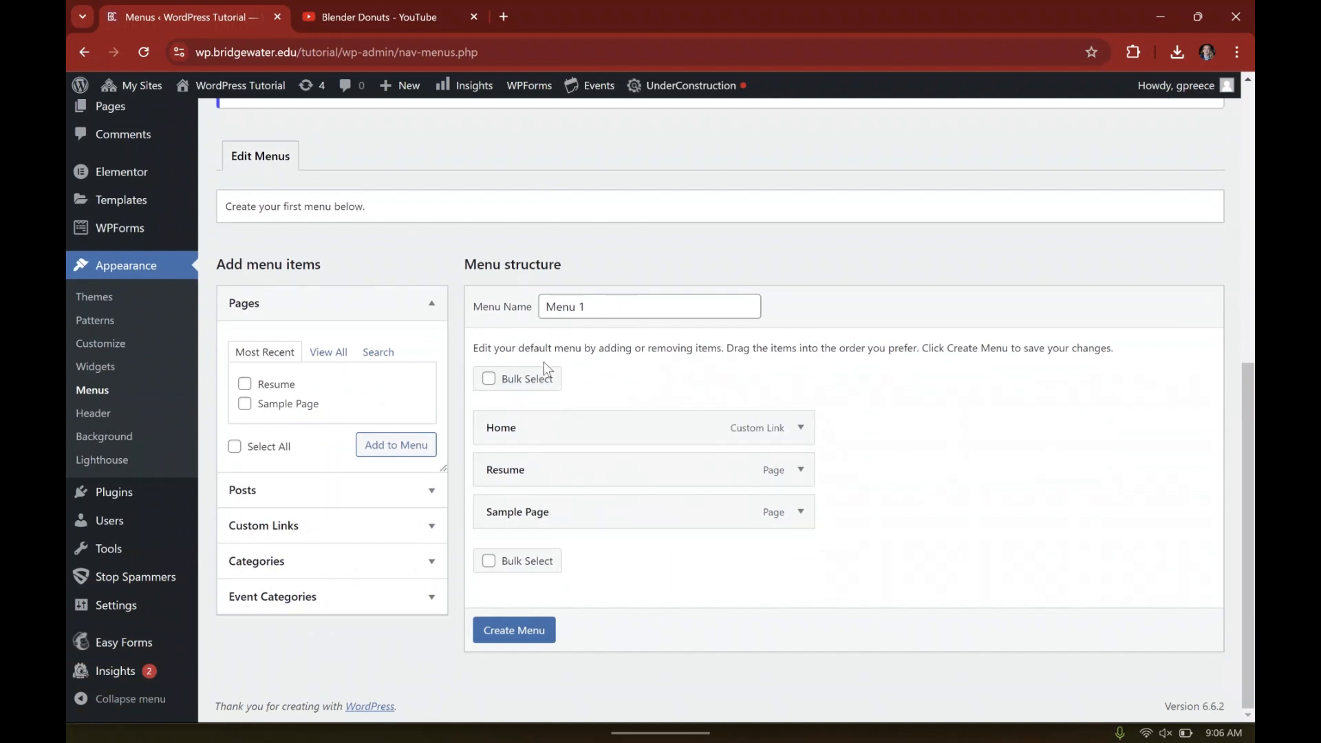
{"action": "left_click", "coordinate": [566, 307]}
{"action": "left_click", "coordinate": [714, 366]}
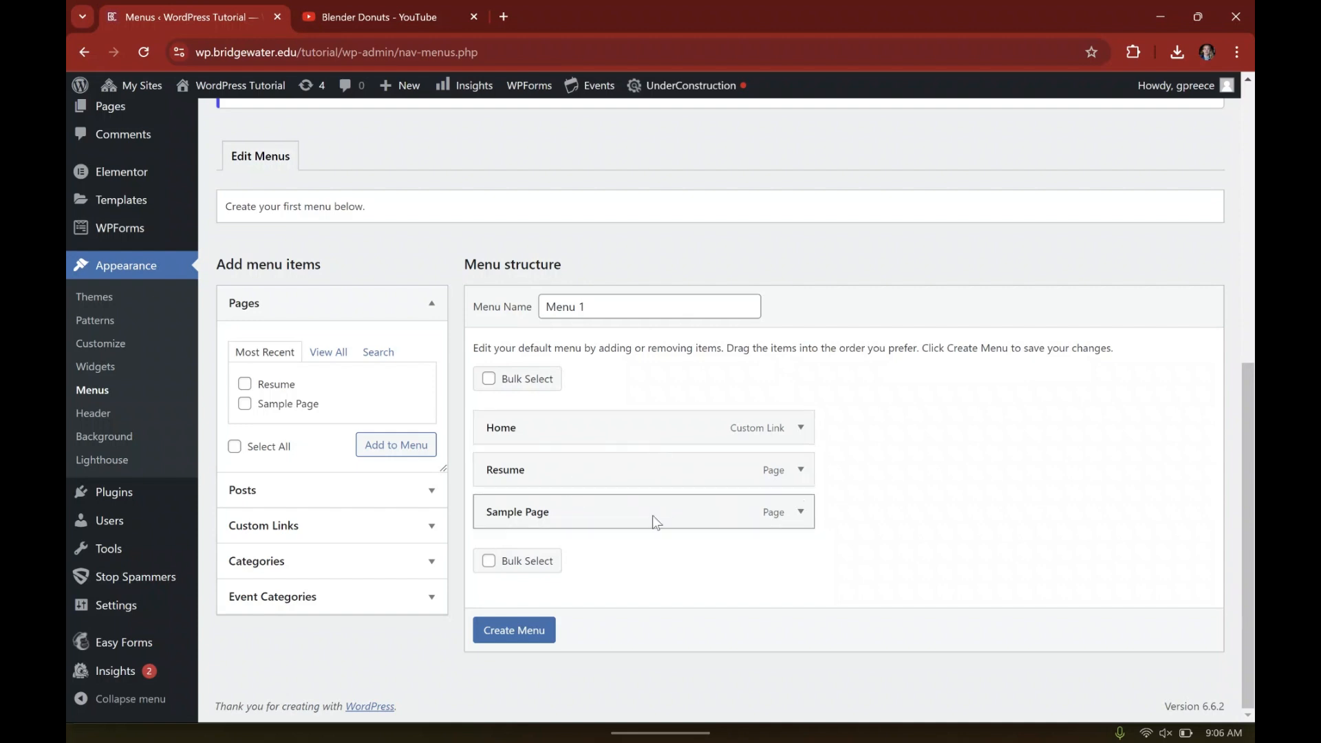
{"action": "left_click", "coordinate": [512, 641]}
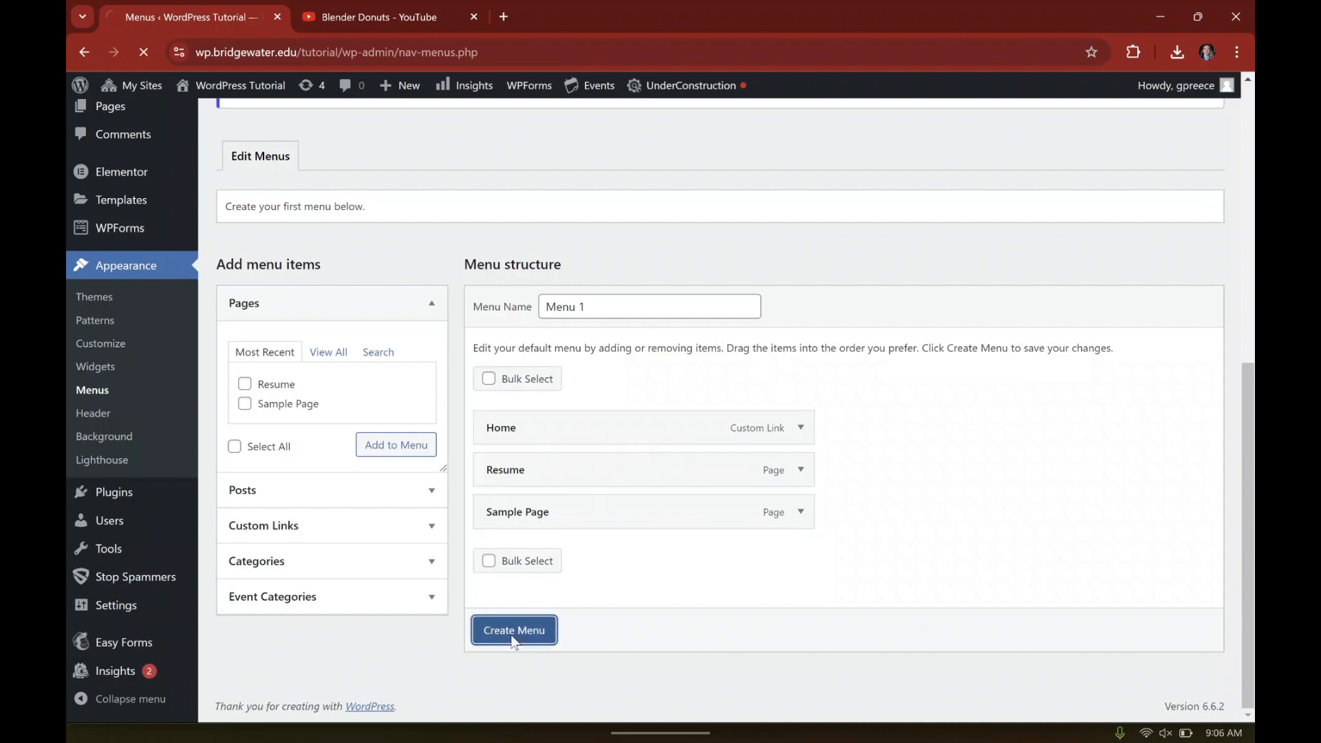
Step: Set Menu 1 to add new top-level pages automatically and display as the Top Primary Menu, and save it
{"action": "scroll", "coordinate": [674, 268], "scroll_direction": "down", "scroll_amount": 9}
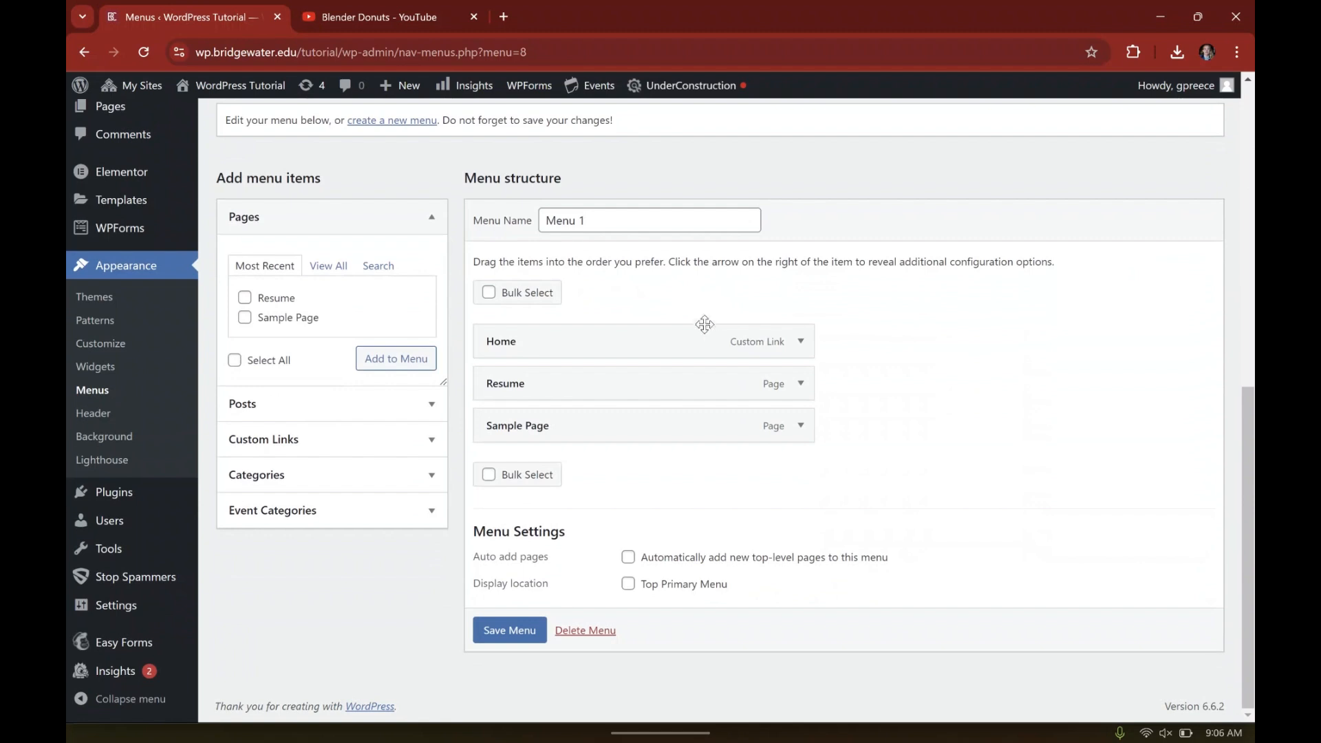
{"action": "left_click", "coordinate": [628, 559]}
{"action": "mouse_move", "coordinate": [475, 582]}
{"action": "left_mouse_down"}
{"action": "mouse_move", "coordinate": [726, 585]}
{"action": "mouse_move", "coordinate": [454, 585]}
{"action": "left_mouse_up"}
{"action": "left_click", "coordinate": [628, 584]}
{"action": "left_click", "coordinate": [589, 558]}
{"action": "left_click", "coordinate": [628, 560]}
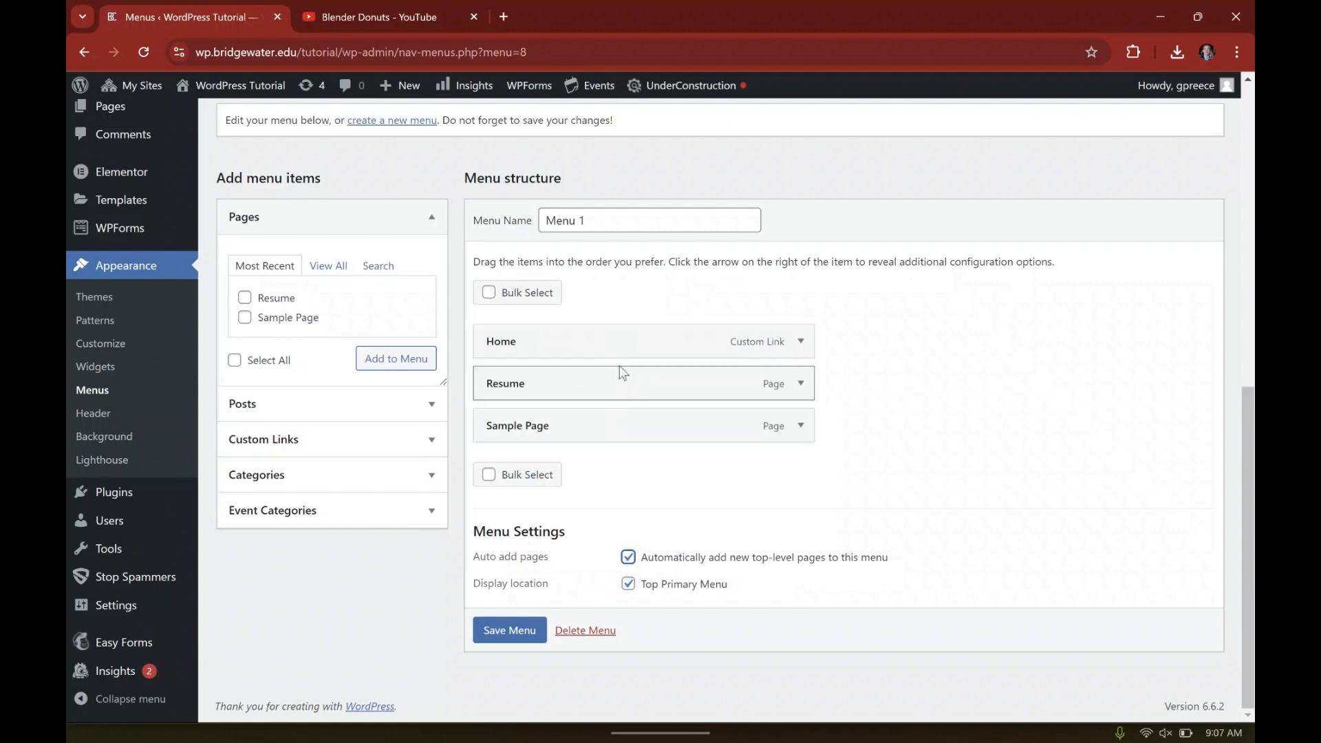
{"action": "left_click", "coordinate": [510, 630]}
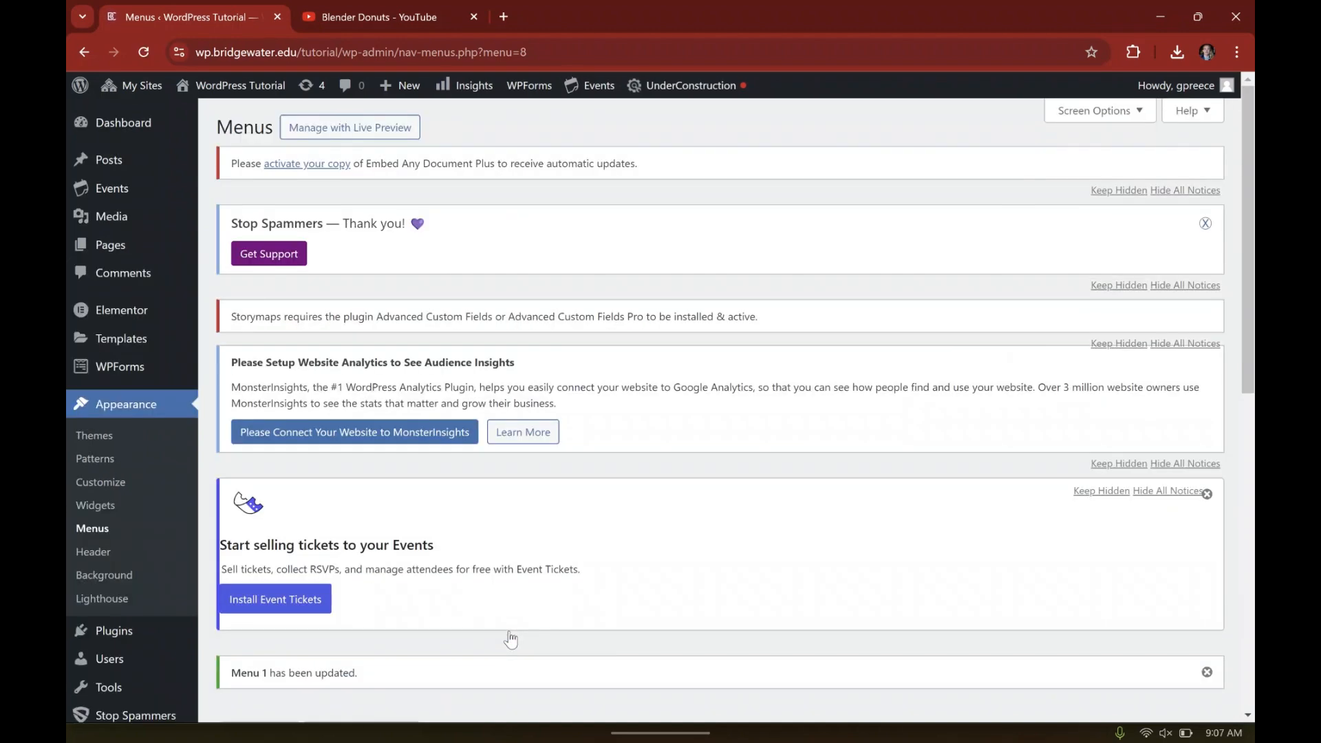
{"action": "scroll", "coordinate": [396, 523], "scroll_direction": "down", "scroll_amount": 9}
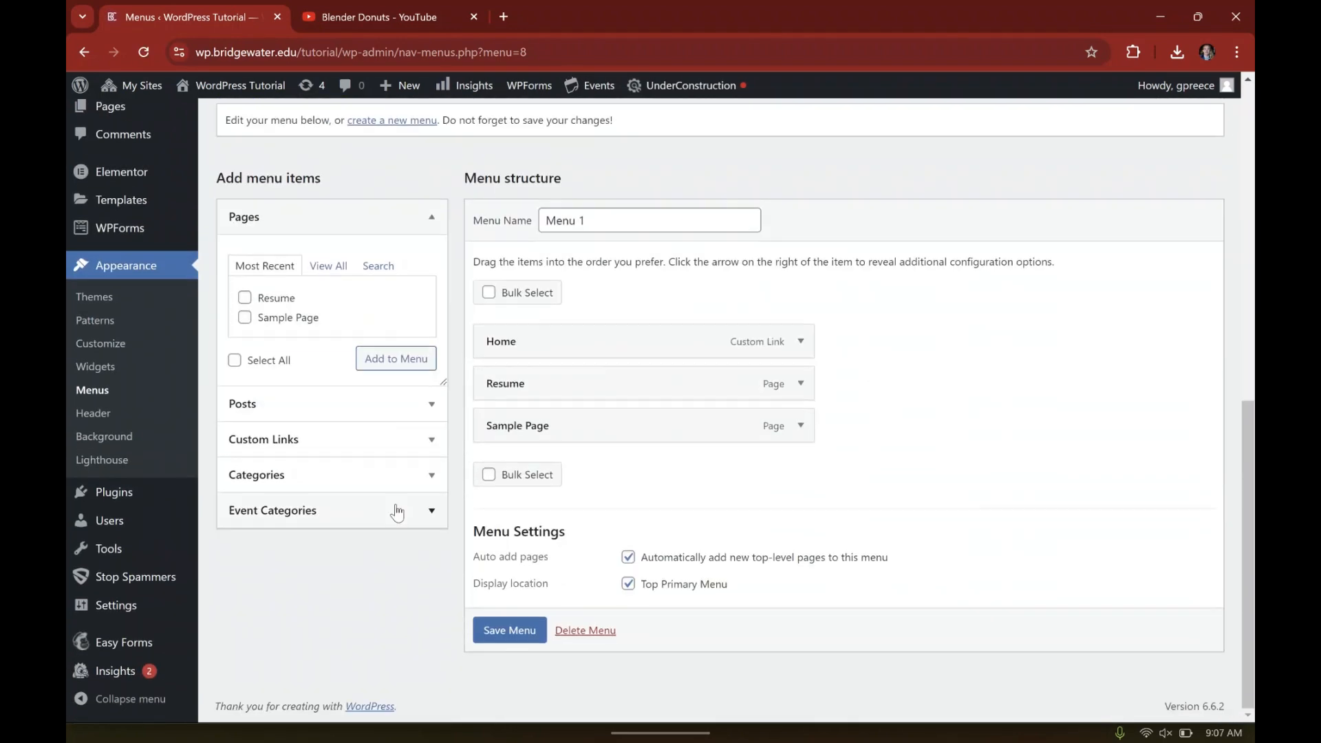
{"action": "scroll", "coordinate": [570, 454], "scroll_direction": "up", "scroll_amount": 9}
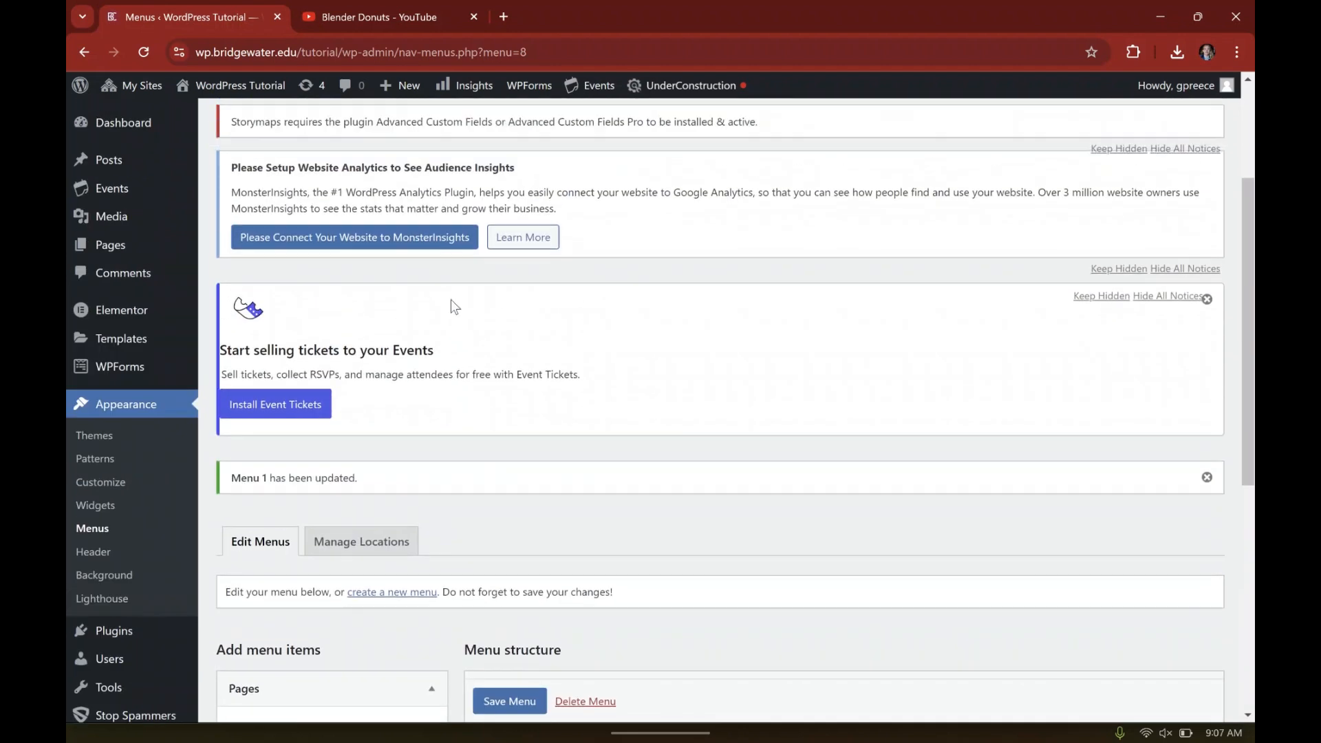
Step: Visit the live site and test the Resume, Sample Page and Home links in its navigation menu
{"action": "mouse_move", "coordinate": [227, 90]}
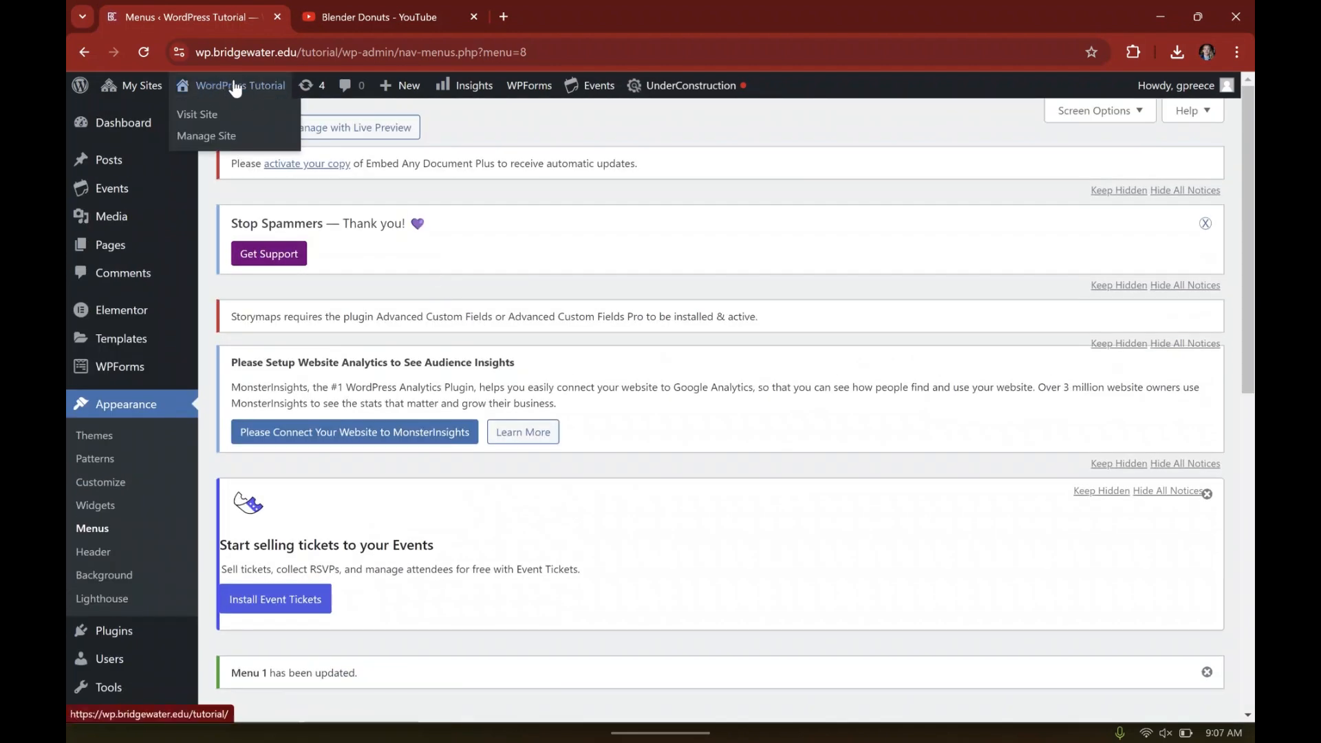
{"action": "left_click", "coordinate": [234, 91]}
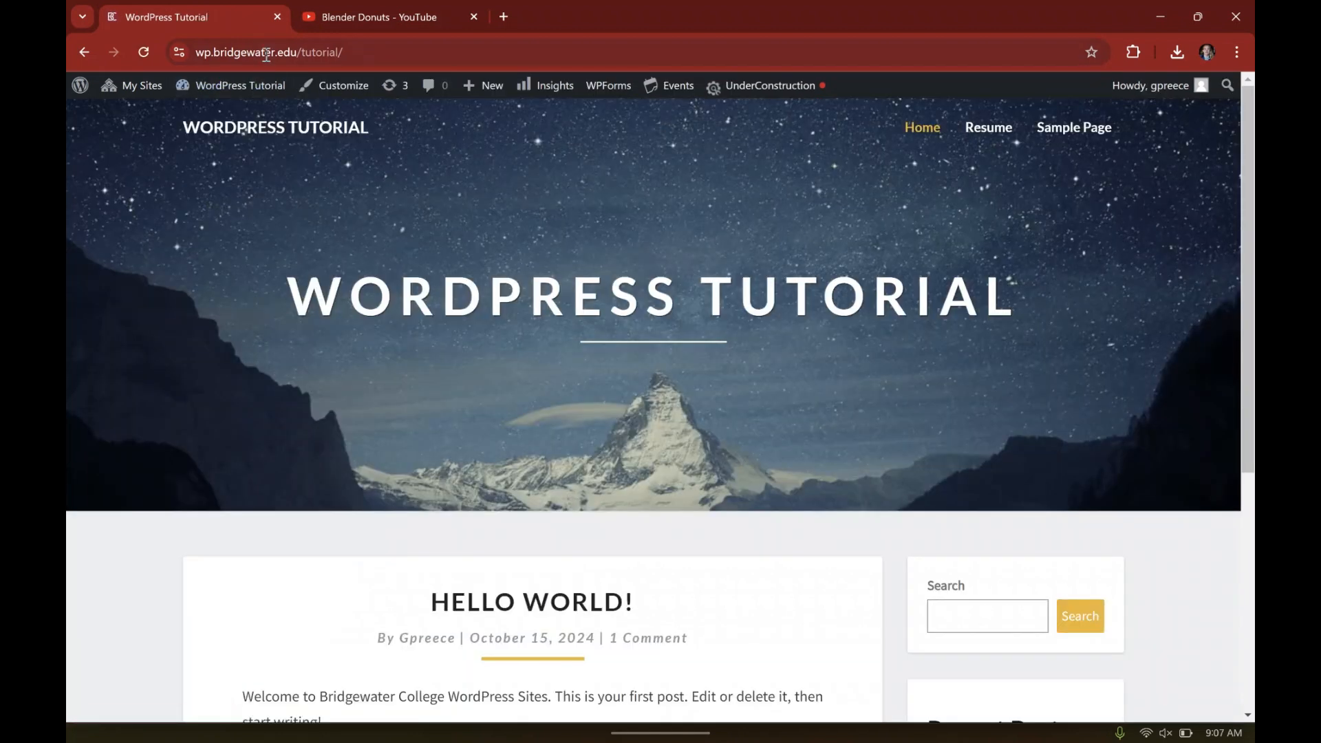
{"action": "scroll", "coordinate": [491, 231], "scroll_direction": "down", "scroll_amount": 2}
{"action": "scroll", "coordinate": [757, 185], "scroll_direction": "up", "scroll_amount": 2}
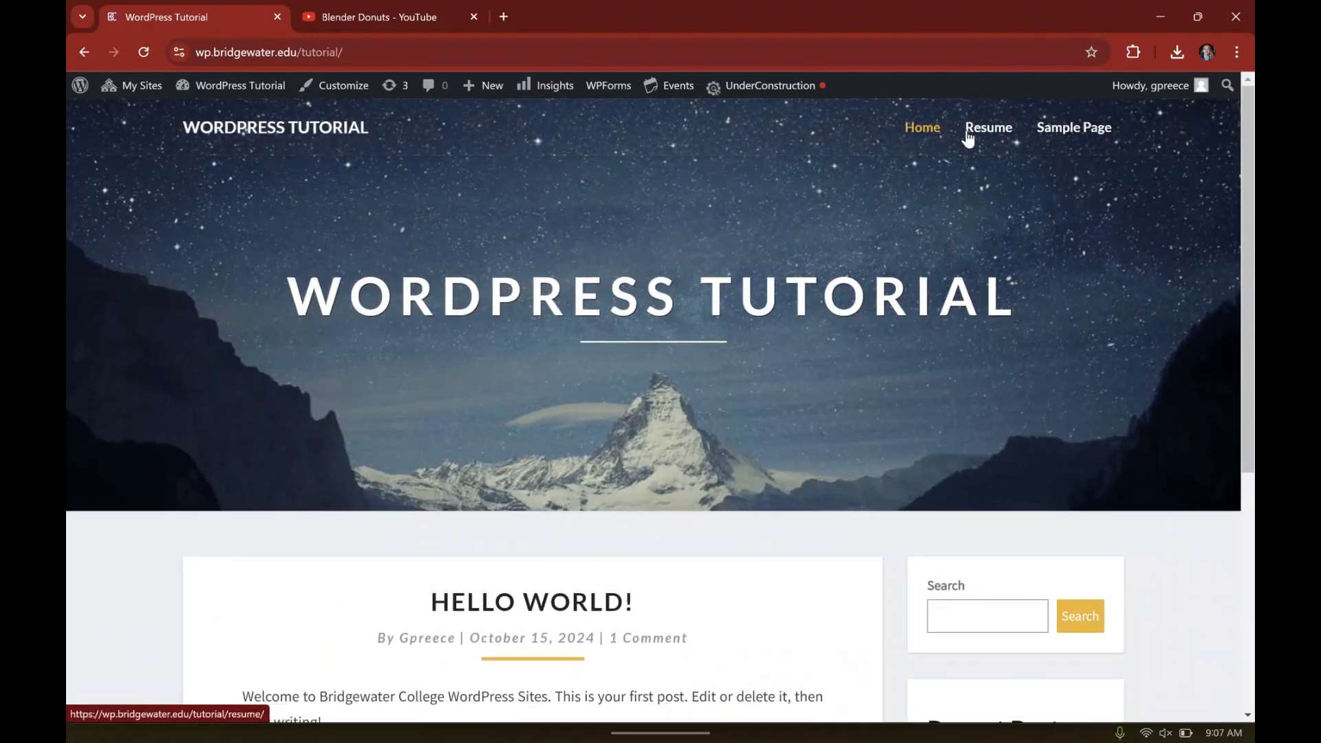
{"action": "left_click", "coordinate": [977, 124]}
{"action": "left_click", "coordinate": [1077, 130]}
{"action": "scroll", "coordinate": [567, 411], "scroll_direction": "down", "scroll_amount": 6}
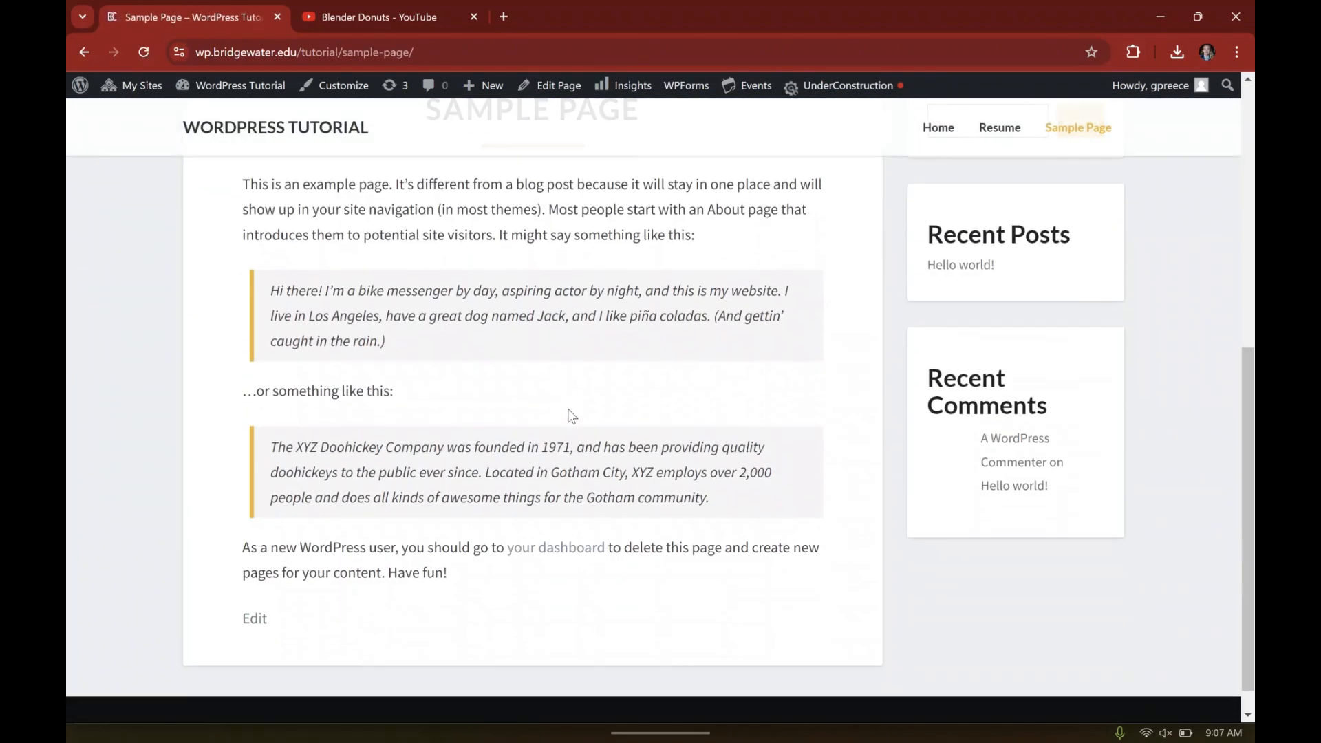
{"action": "scroll", "coordinate": [571, 413], "scroll_direction": "up", "scroll_amount": 4}
{"action": "scroll", "coordinate": [571, 413], "scroll_direction": "up", "scroll_amount": 3}
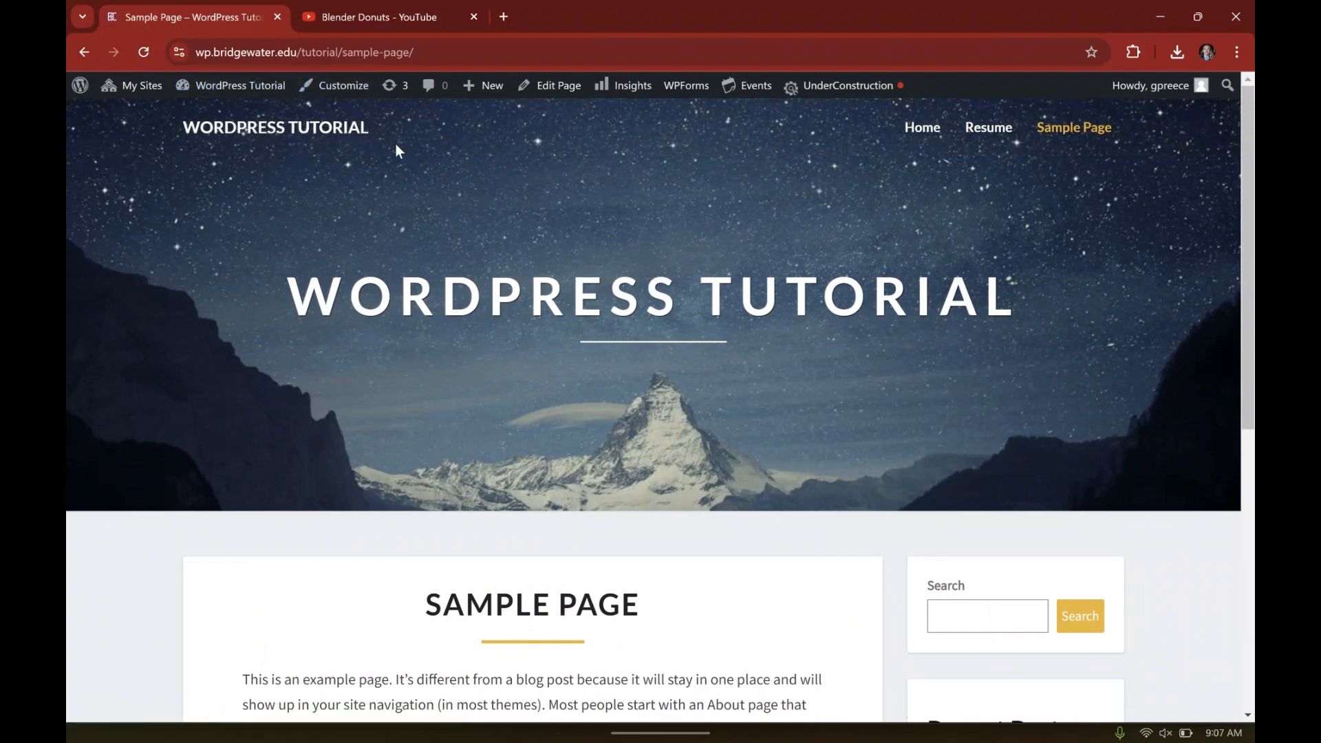
{"action": "left_click", "coordinate": [930, 132]}
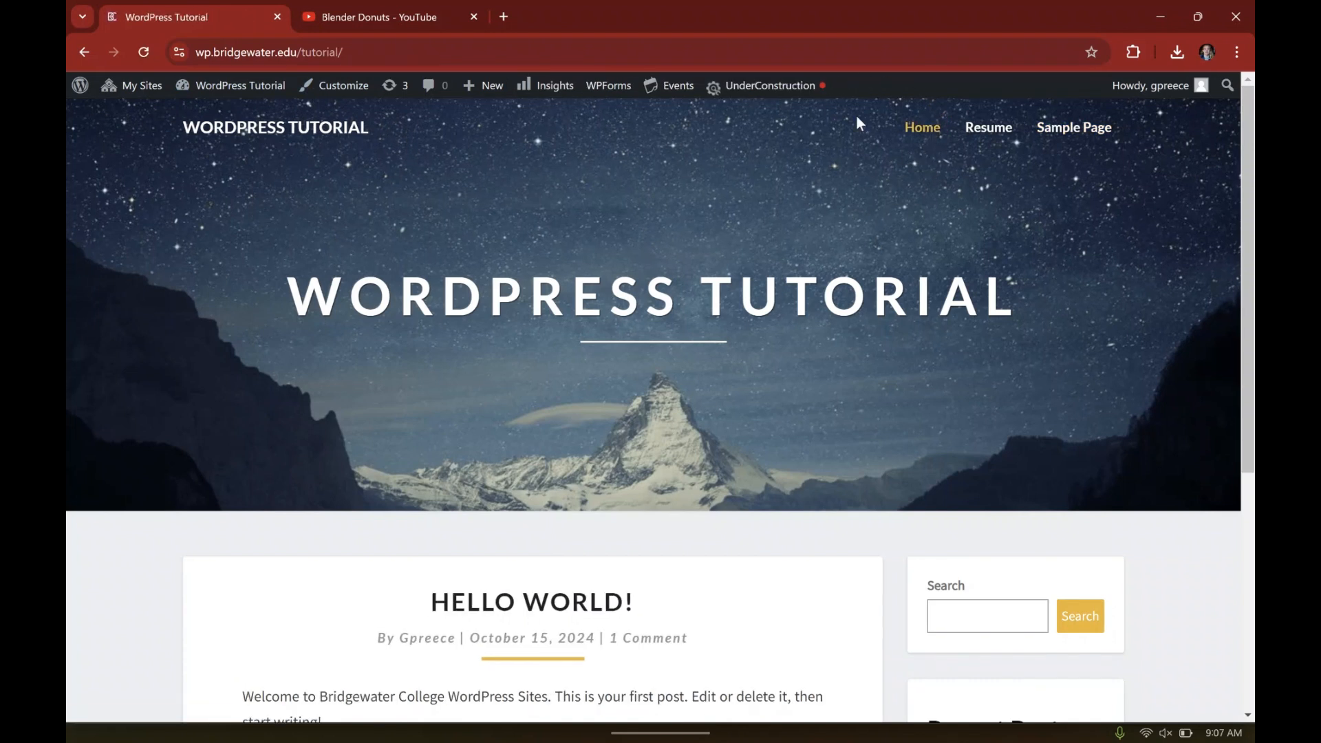
{"action": "scroll", "coordinate": [791, 196], "scroll_direction": "down", "scroll_amount": 5}
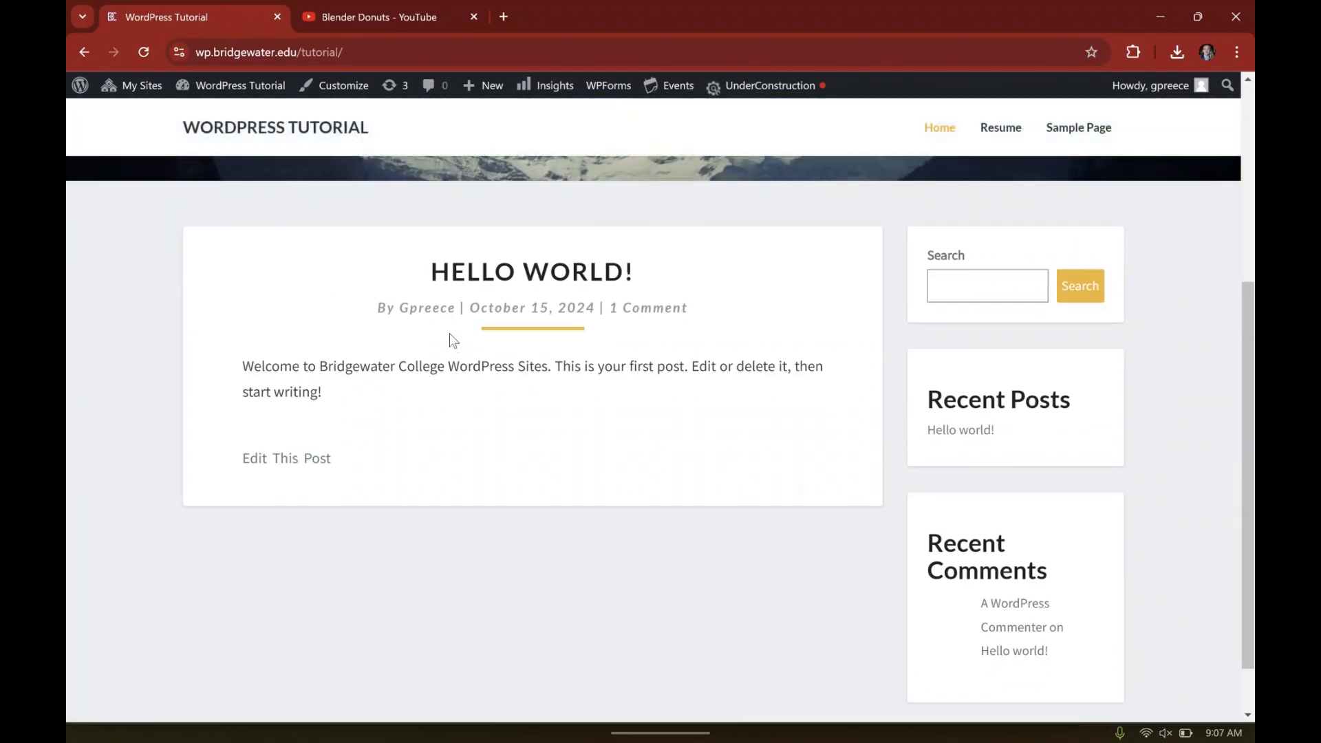
{"action": "scroll", "coordinate": [453, 341], "scroll_direction": "up", "scroll_amount": 5}
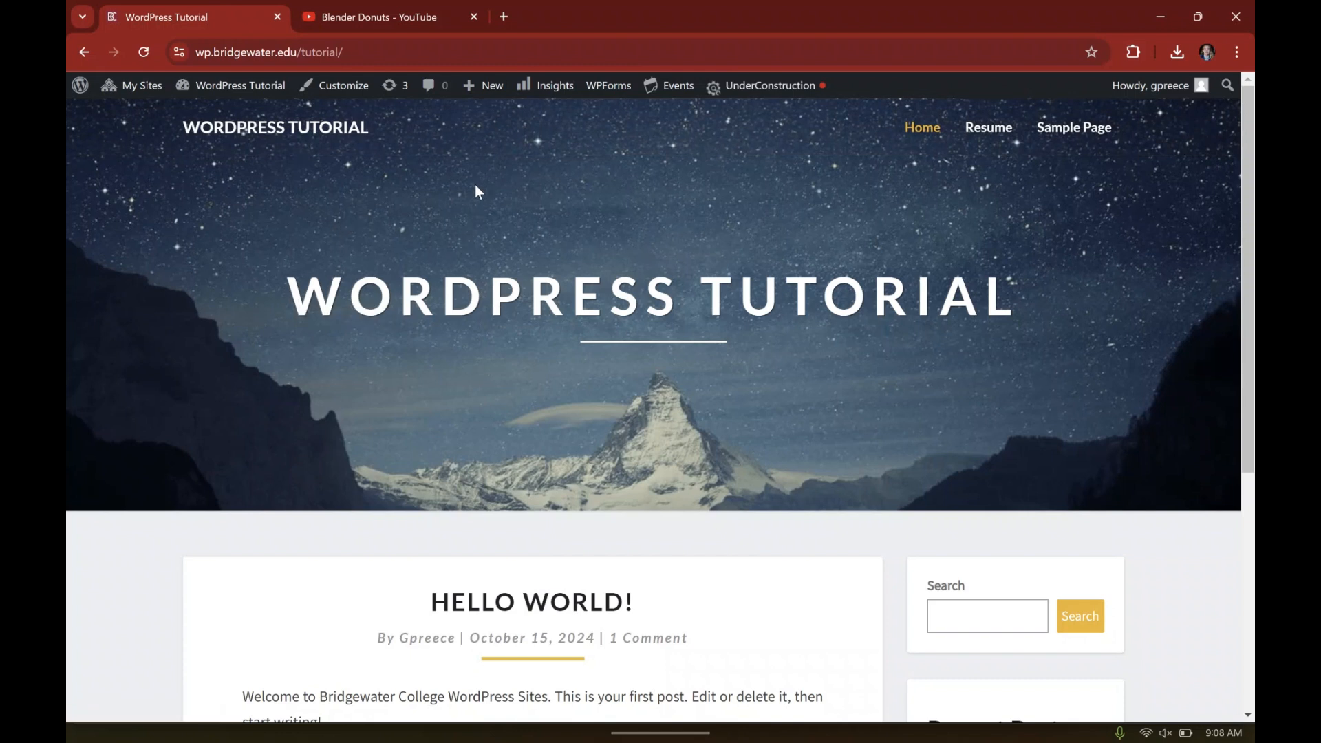
Step: Create a new page with the title Homepage
{"action": "mouse_move", "coordinate": [483, 96]}
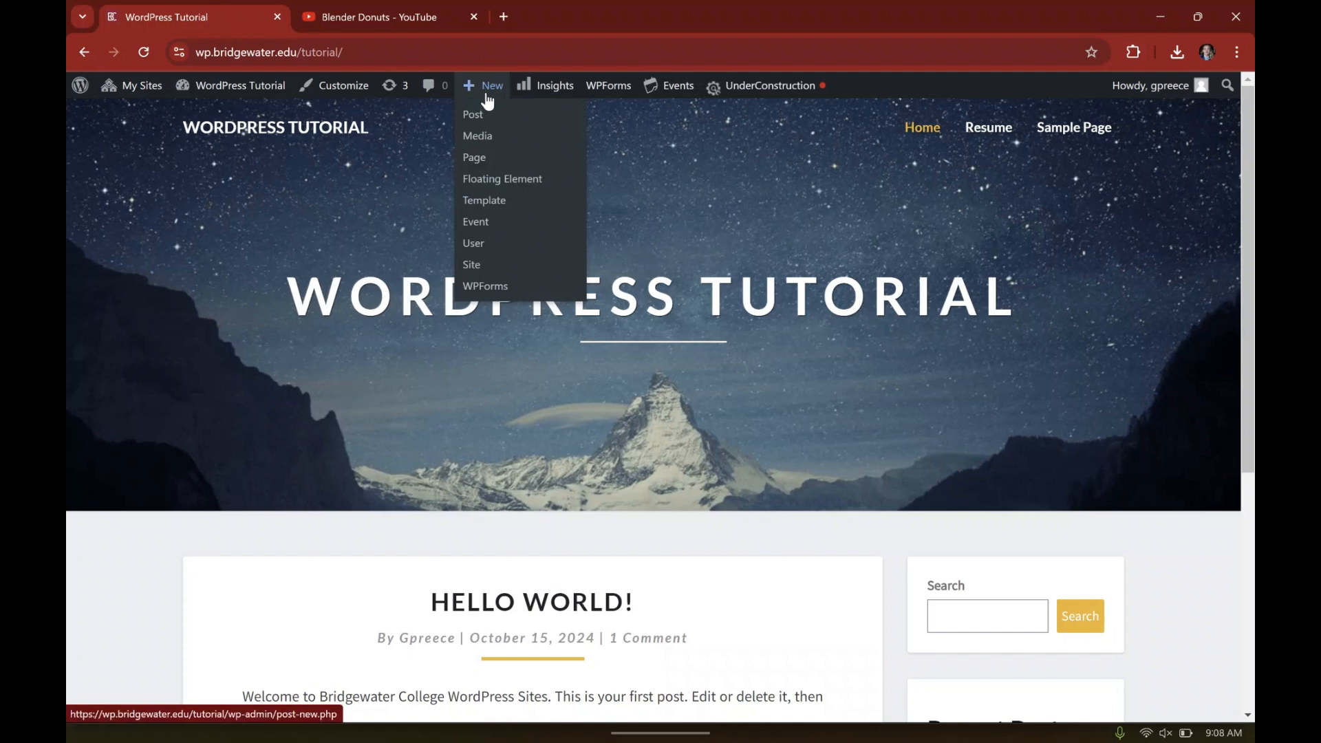
{"action": "left_click", "coordinate": [479, 155]}
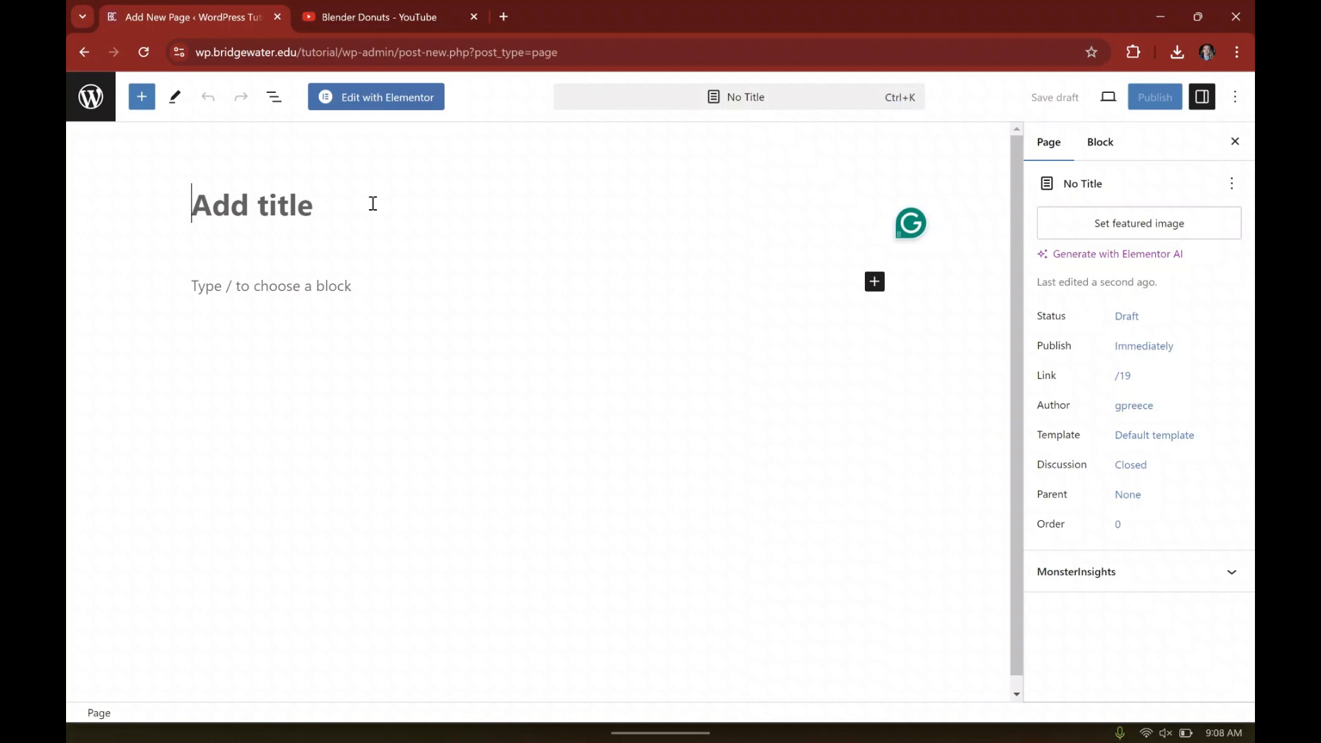
{"action": "type", "text": "Home"}
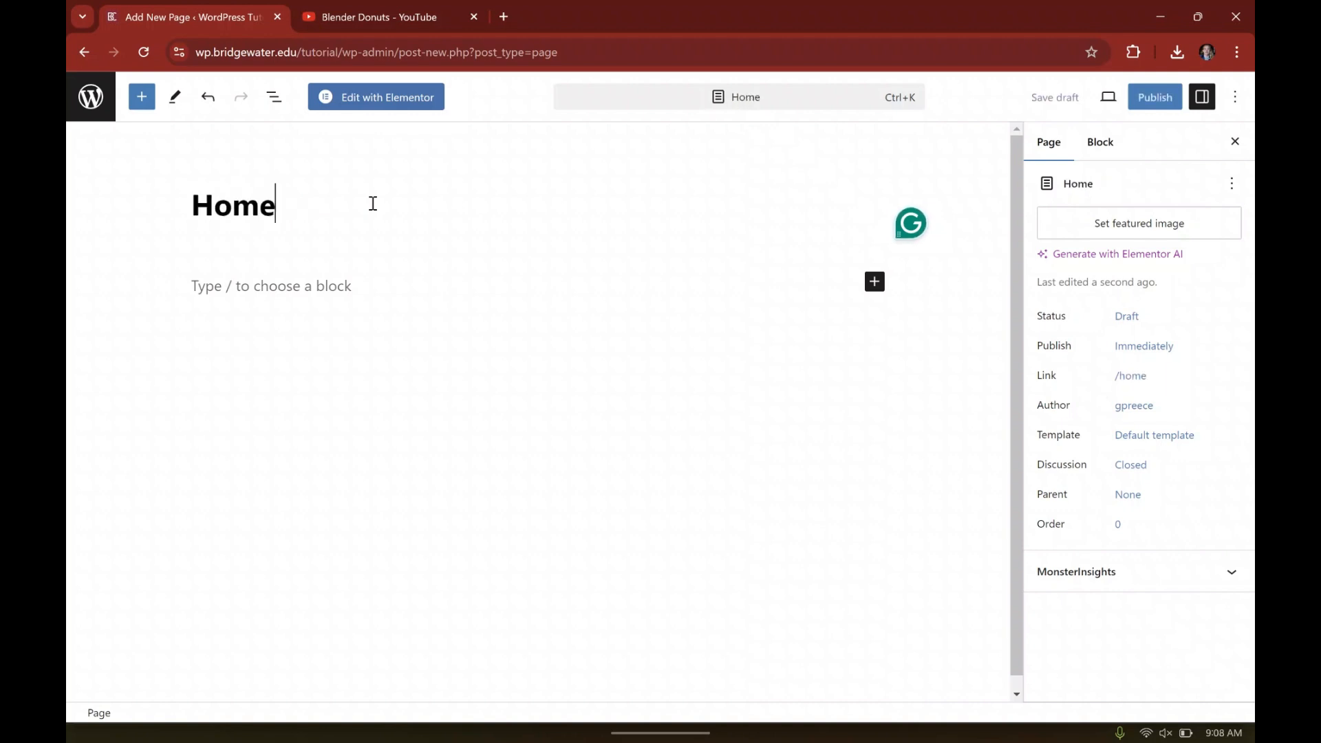
{"action": "type", "text": "page"}
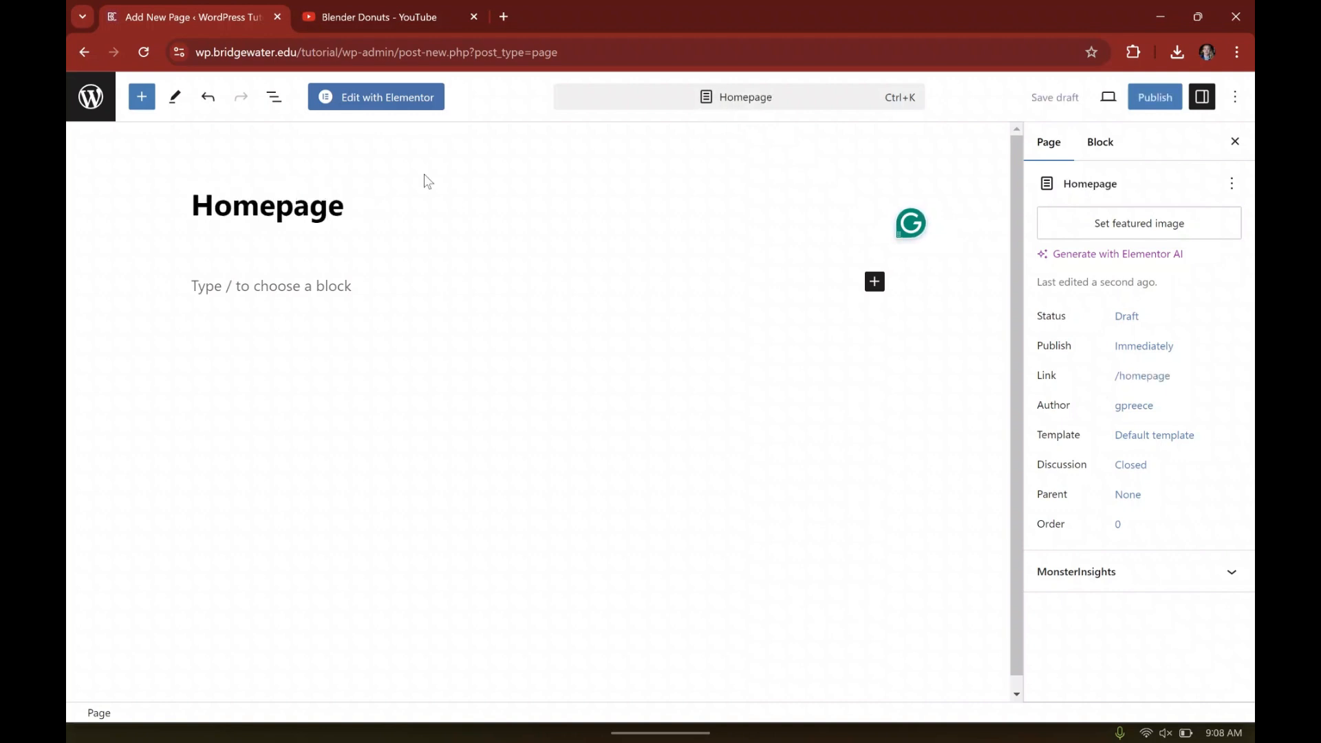
Step: Publish the Homepage page immediately and view it on the live site
{"action": "left_click", "coordinate": [1162, 103]}
{"action": "left_click", "coordinate": [1105, 98]}
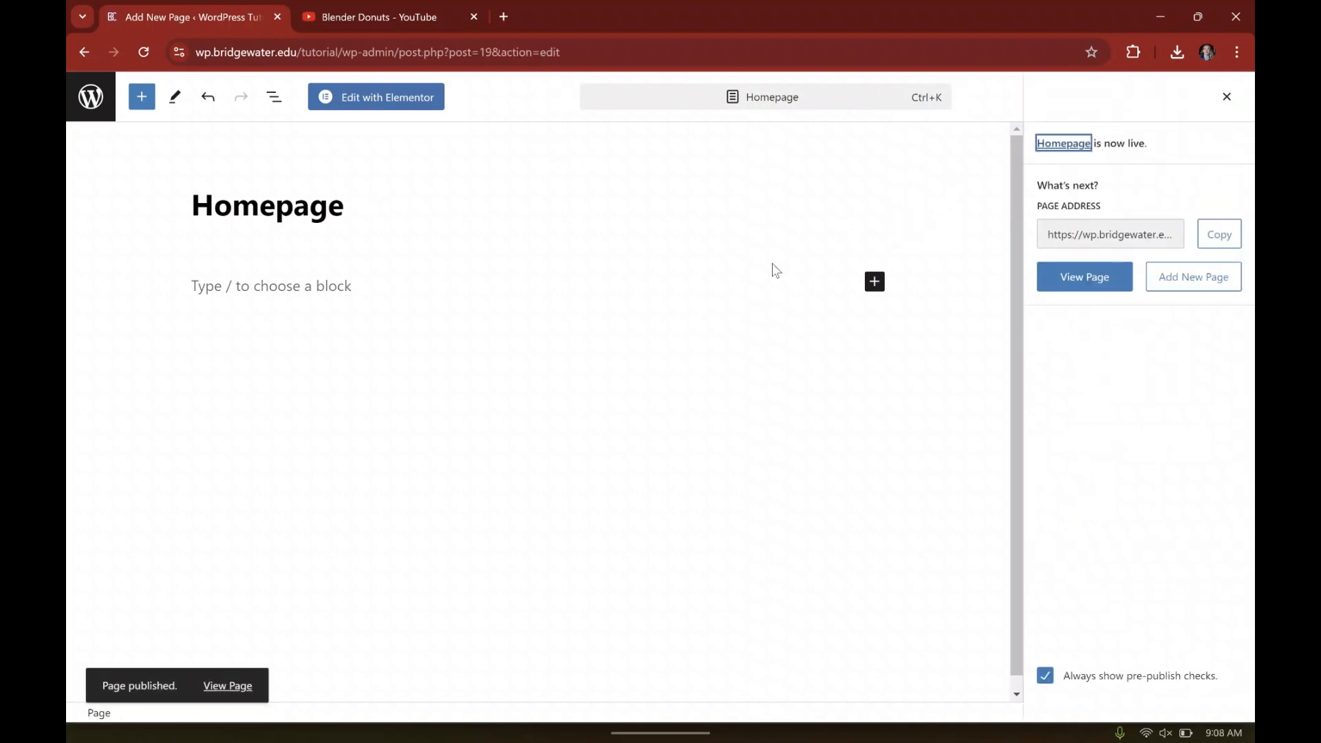
{"action": "left_click", "coordinate": [234, 688]}
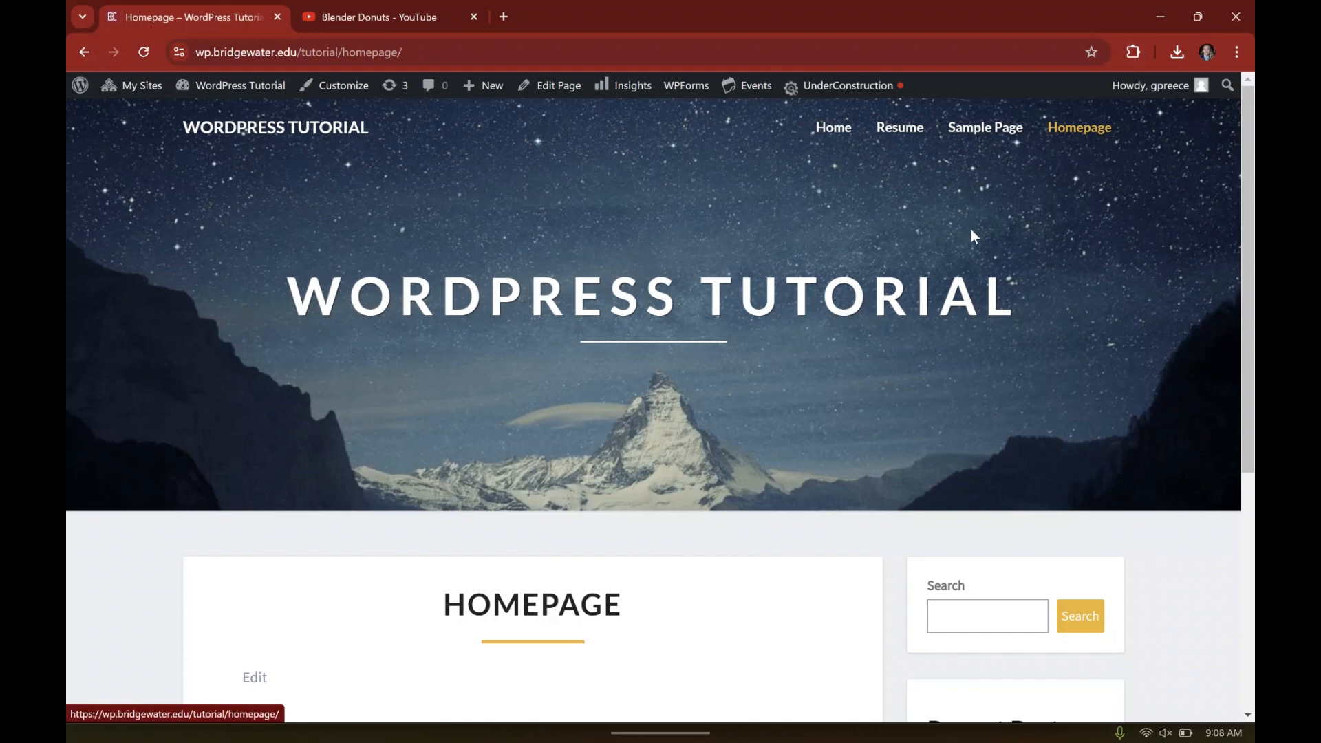
Step: Look over the live Homepage page and test the Sample Page, Resume and Homepage links in the navigation menu
{"action": "scroll", "coordinate": [898, 217], "scroll_direction": "down", "scroll_amount": 5}
{"action": "scroll", "coordinate": [898, 217], "scroll_direction": "up", "scroll_amount": 5}
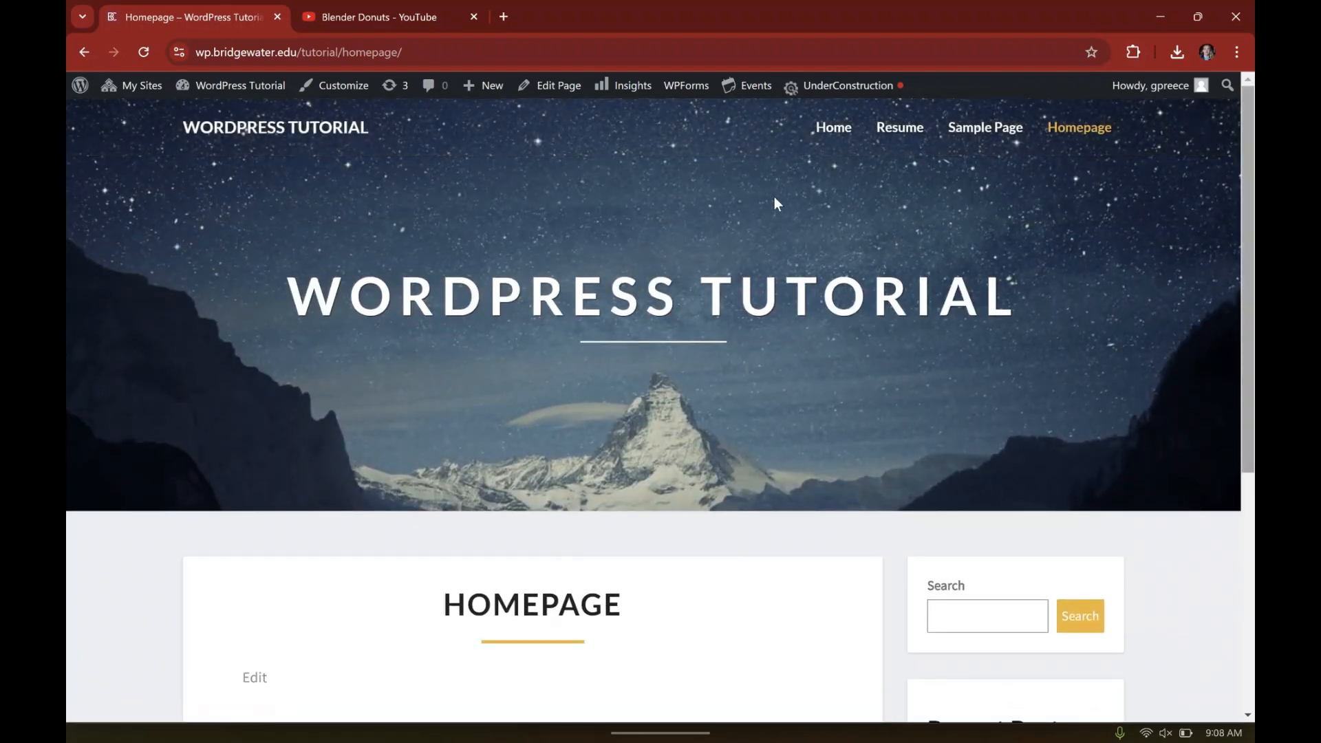
{"action": "left_click", "coordinate": [1017, 129]}
{"action": "left_click", "coordinate": [900, 130]}
{"action": "left_click", "coordinate": [1085, 129]}
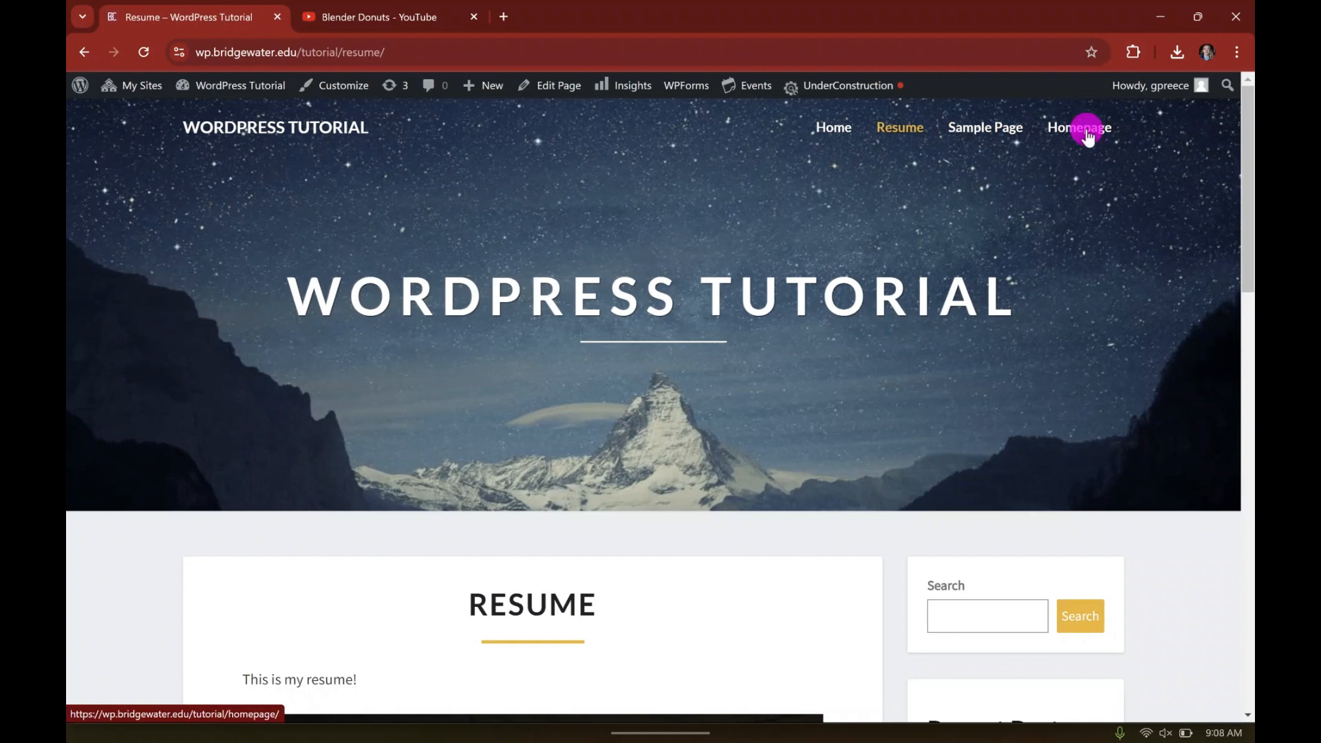
Step: Set the site's reading settings to display a static page, with Homepage as the homepage, and save the changes
{"action": "mouse_move", "coordinate": [71, 96]}
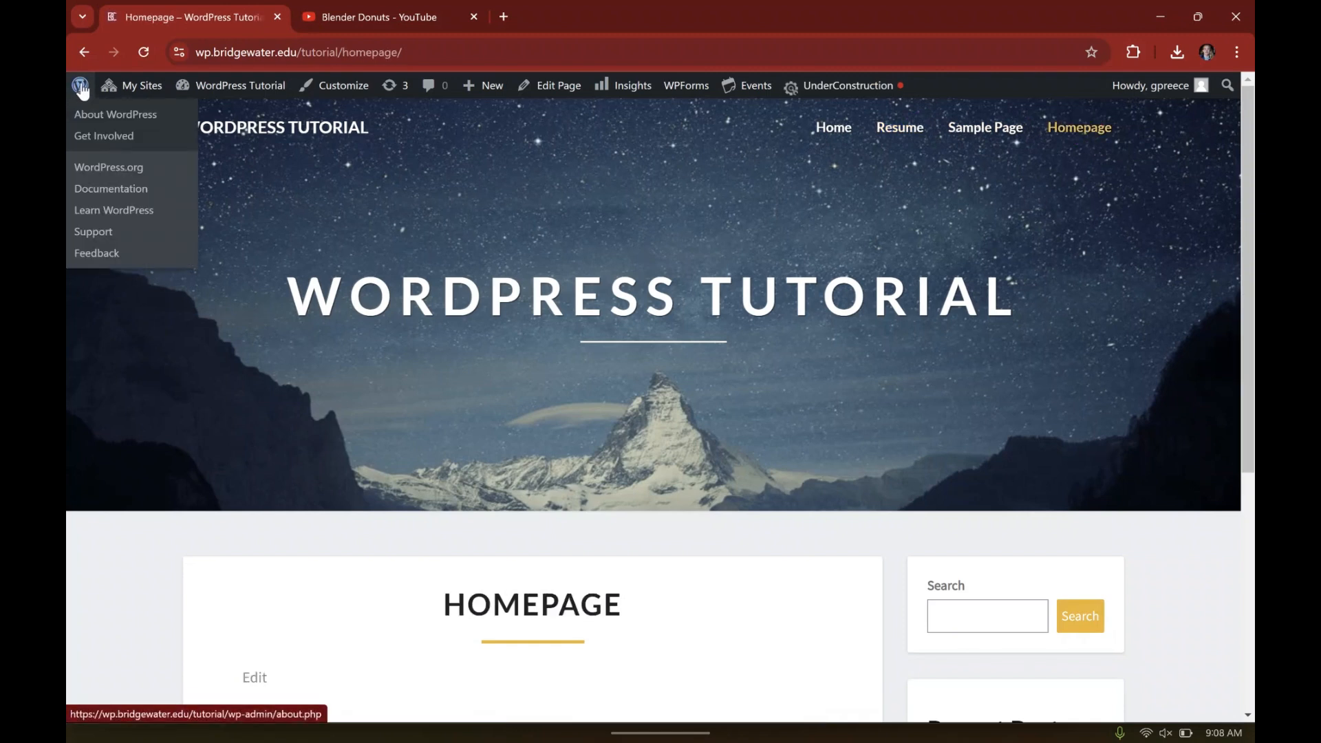
{"action": "left_click", "coordinate": [82, 90]}
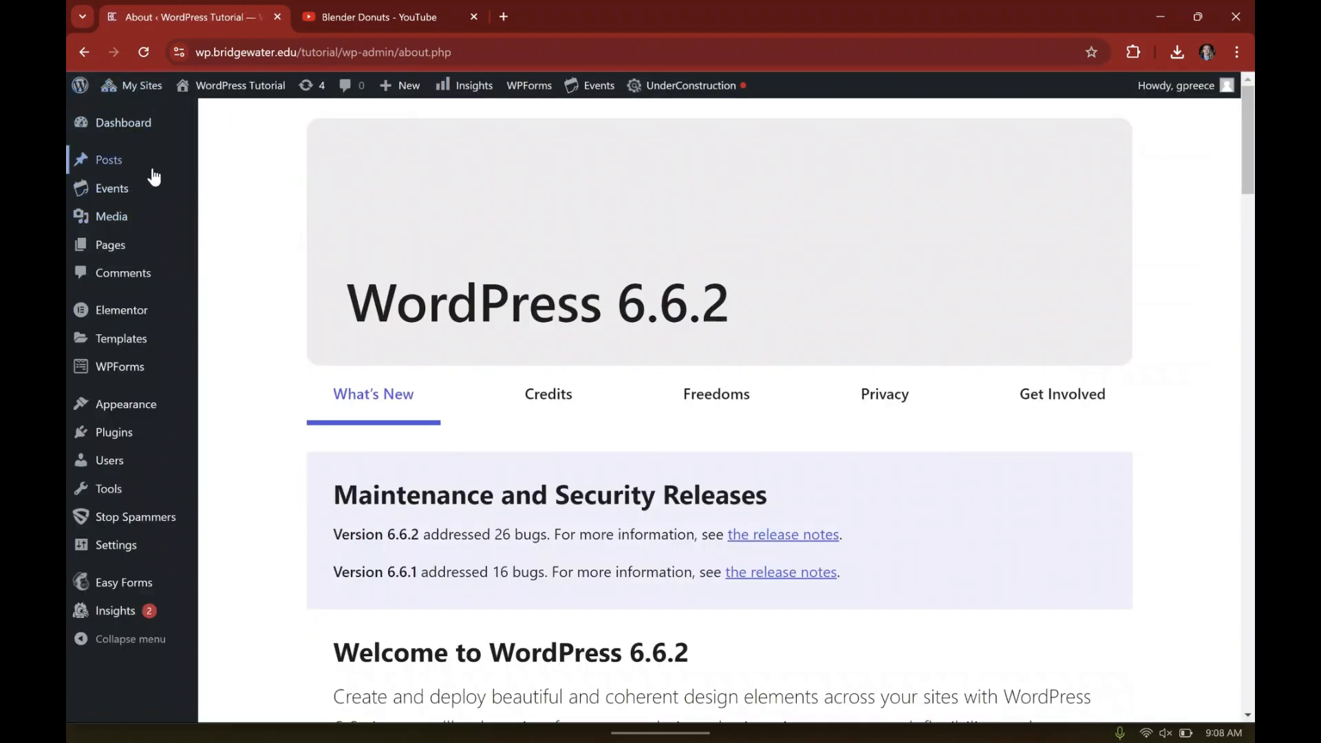
{"action": "mouse_move", "coordinate": [124, 554]}
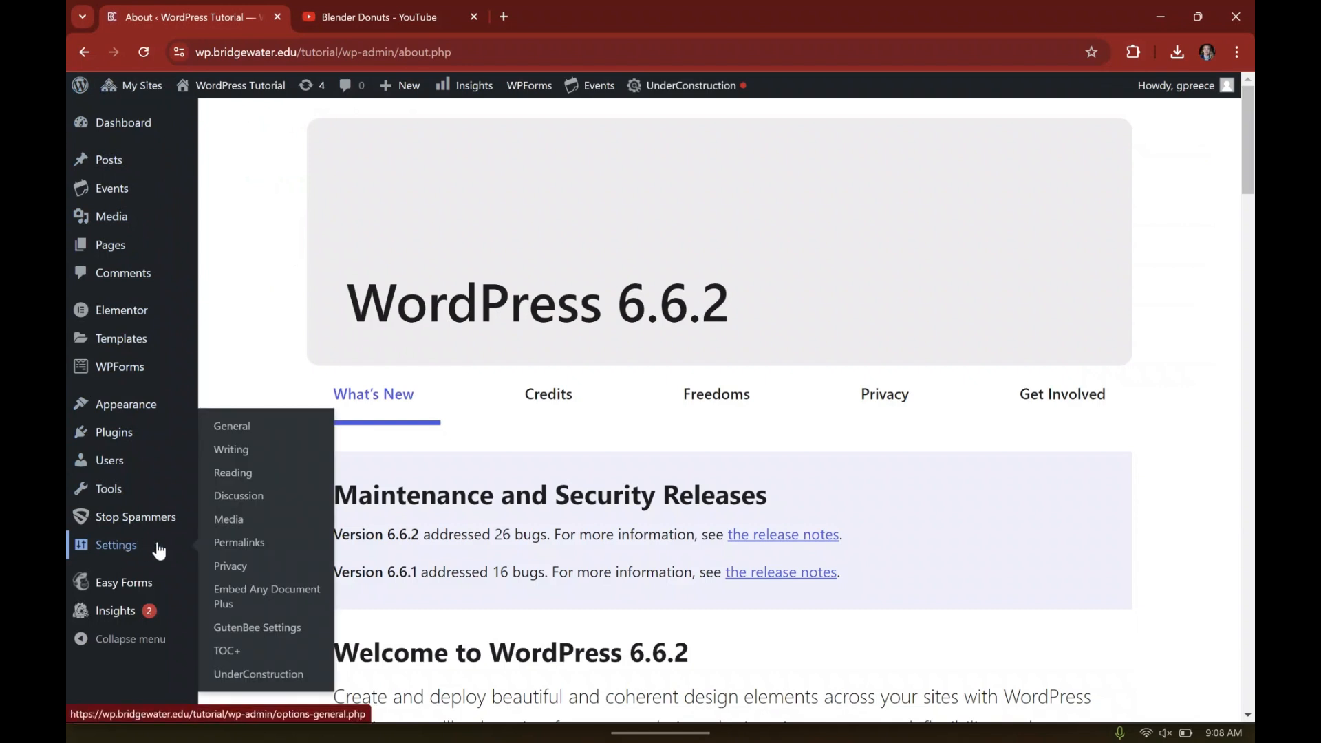
{"action": "left_click", "coordinate": [251, 475]}
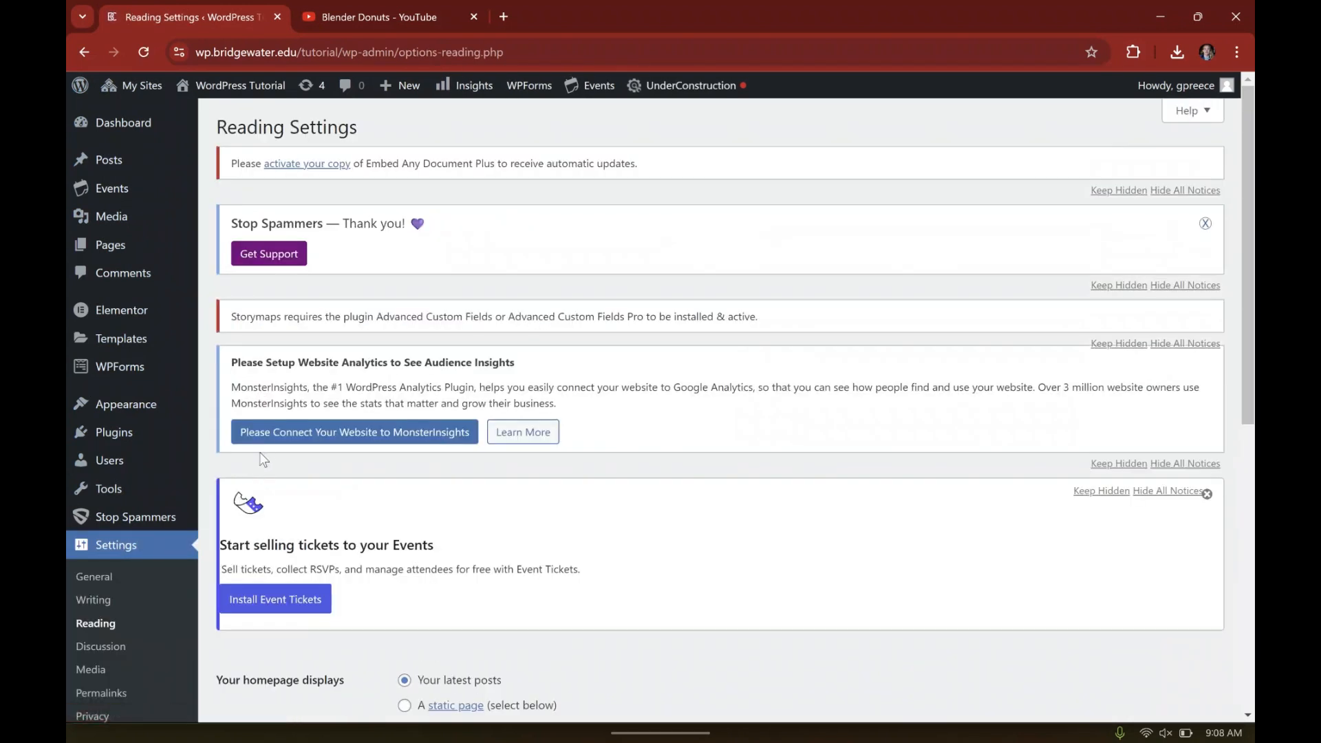
{"action": "scroll", "coordinate": [478, 335], "scroll_direction": "down", "scroll_amount": 5}
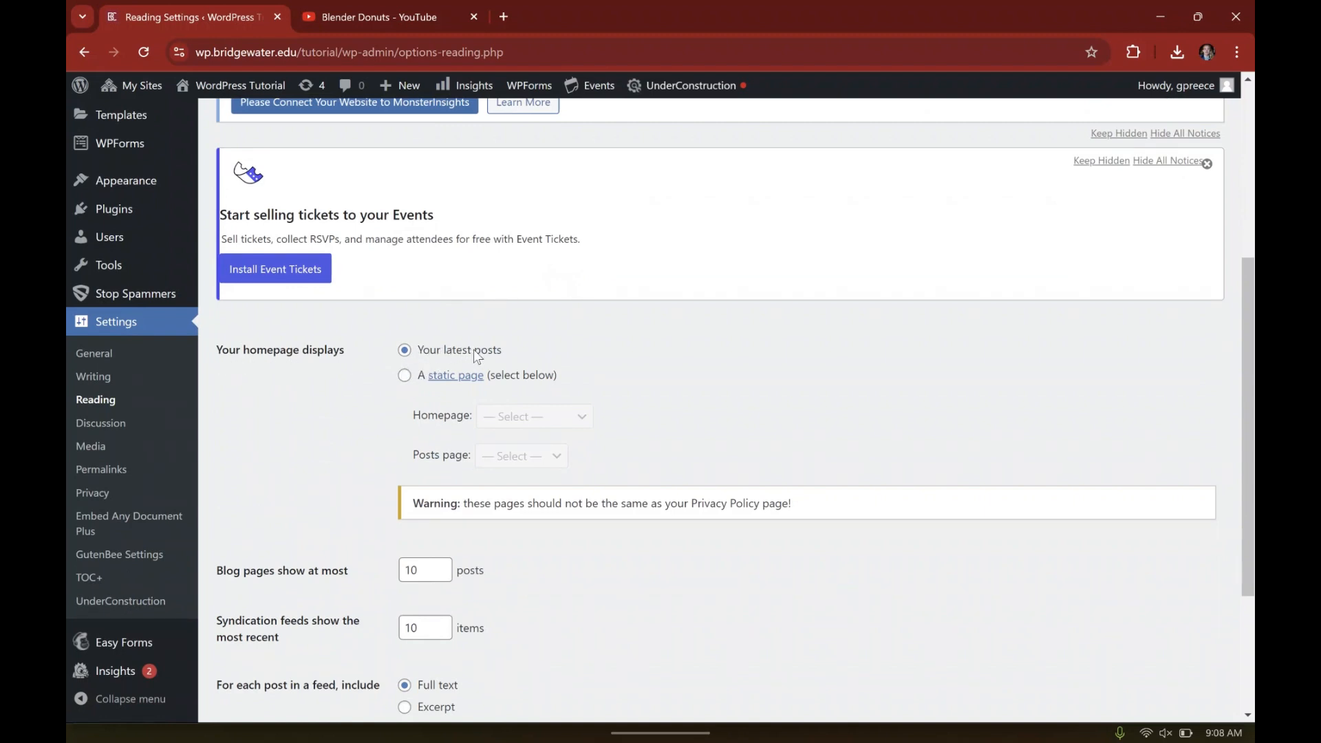
{"action": "left_click", "coordinate": [406, 378]}
{"action": "left_click", "coordinate": [539, 416]}
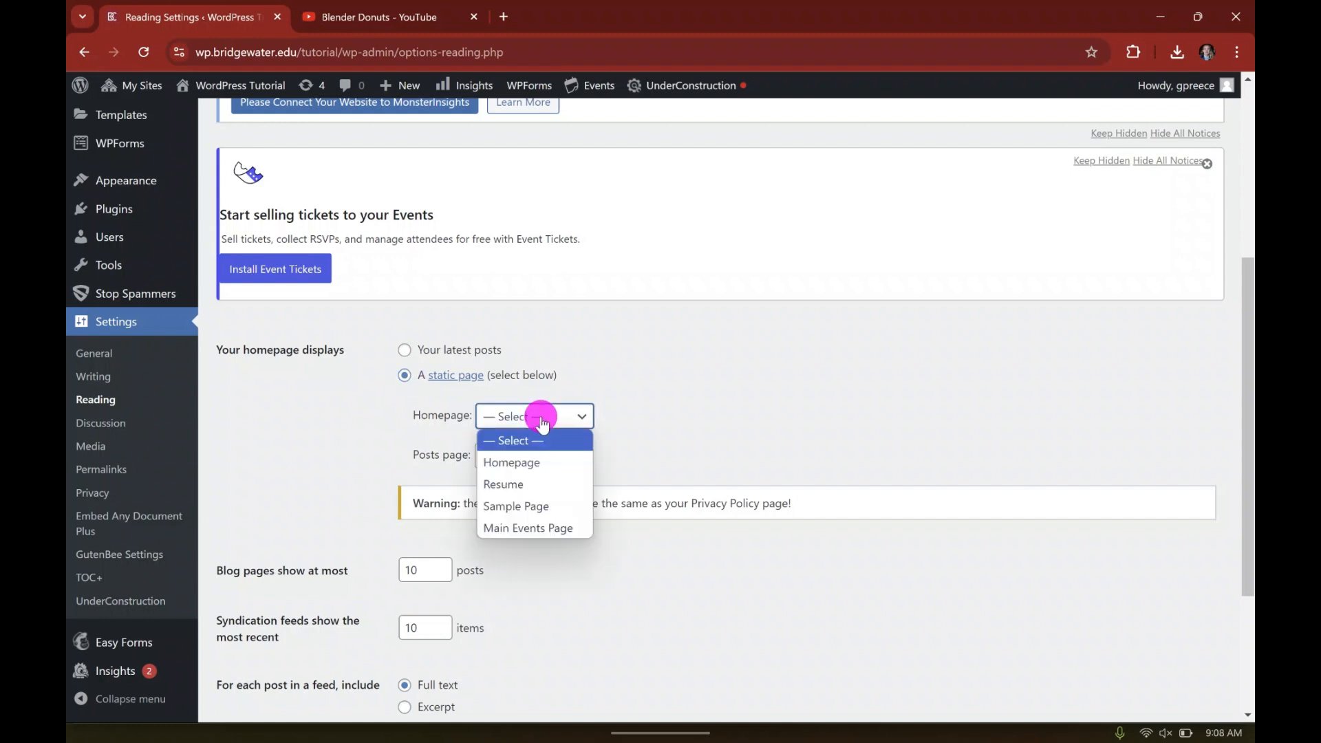
{"action": "left_click", "coordinate": [517, 463]}
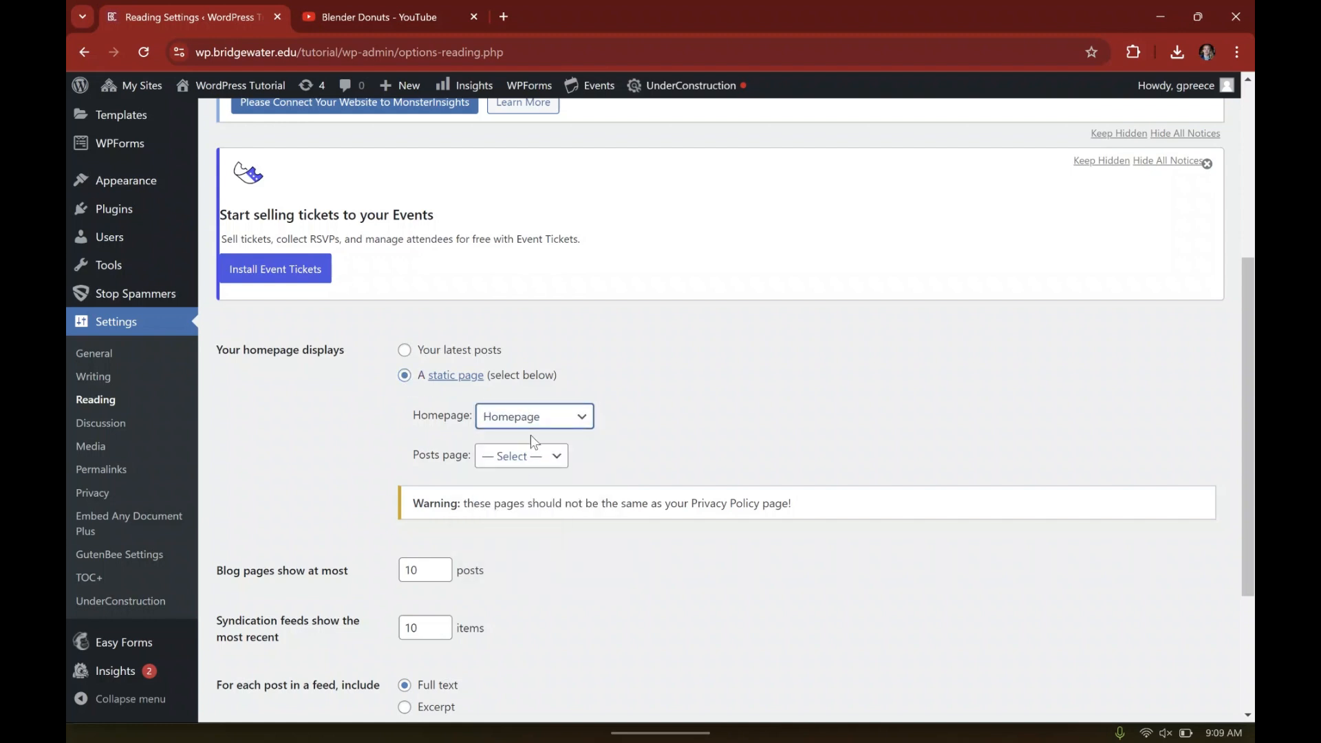
{"action": "scroll", "coordinate": [417, 424], "scroll_direction": "down", "scroll_amount": 3}
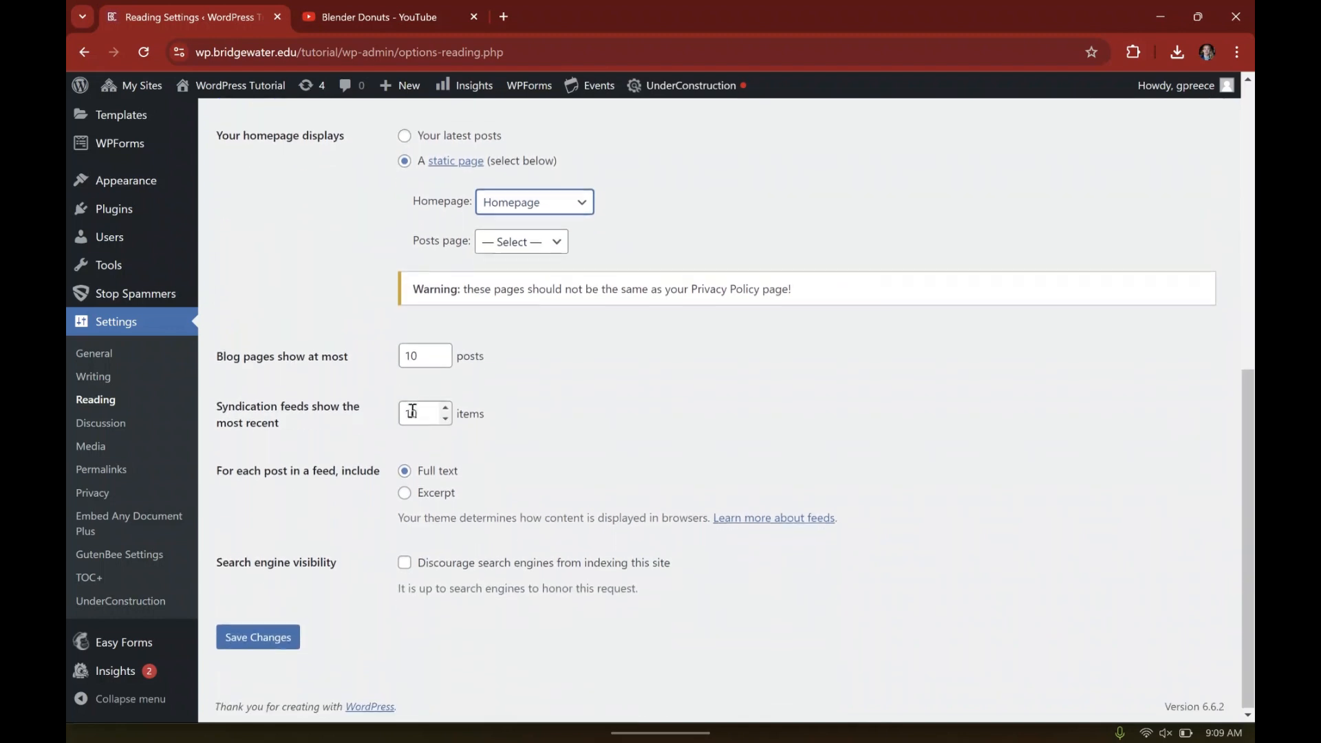
{"action": "left_click", "coordinate": [255, 647]}
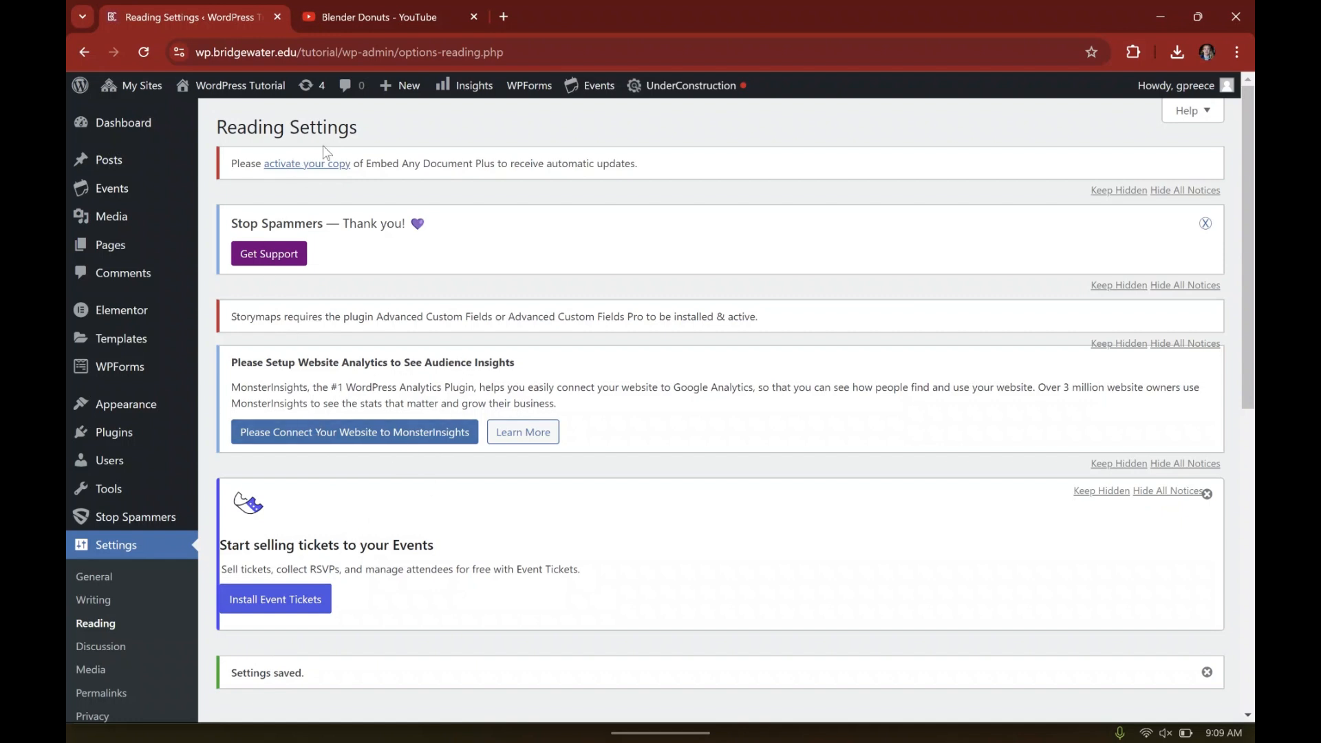
Step: Visit the live site and check its front page and the Homepage link in the navigation menu
{"action": "mouse_move", "coordinate": [226, 97]}
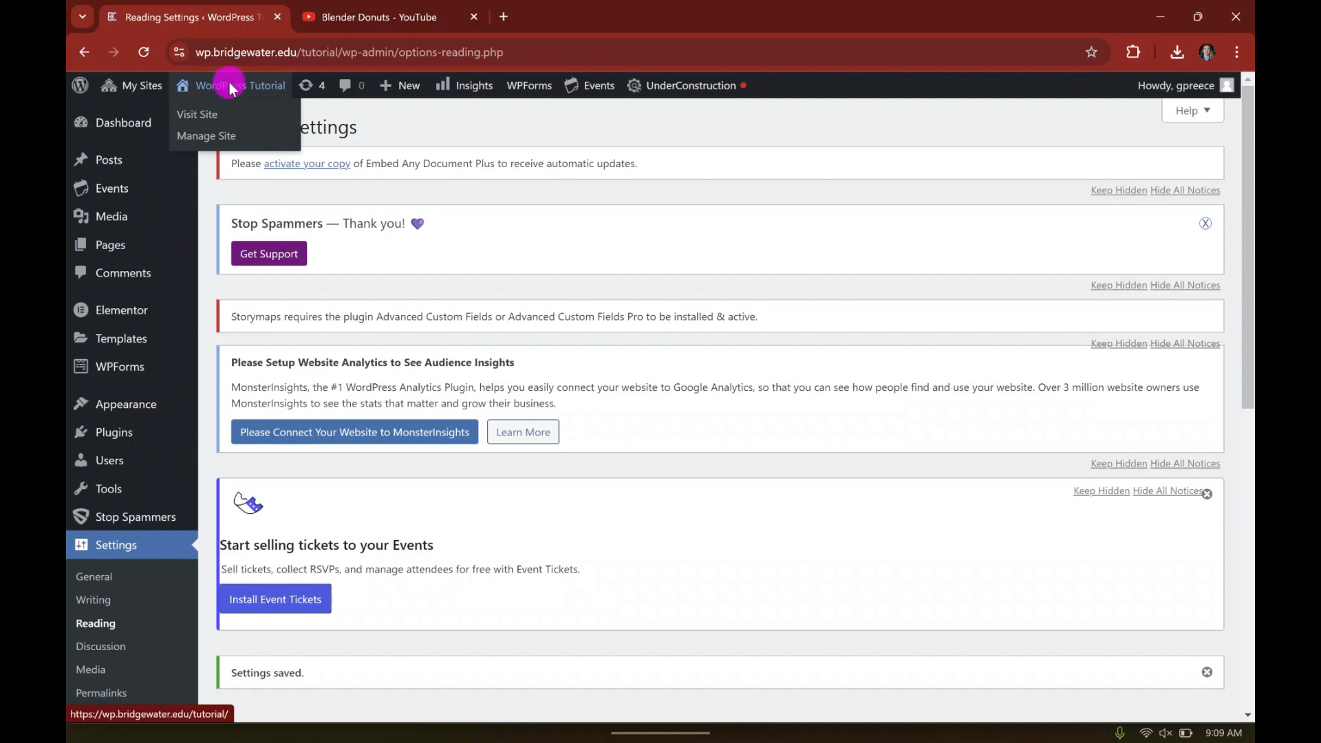
{"action": "left_click", "coordinate": [229, 84]}
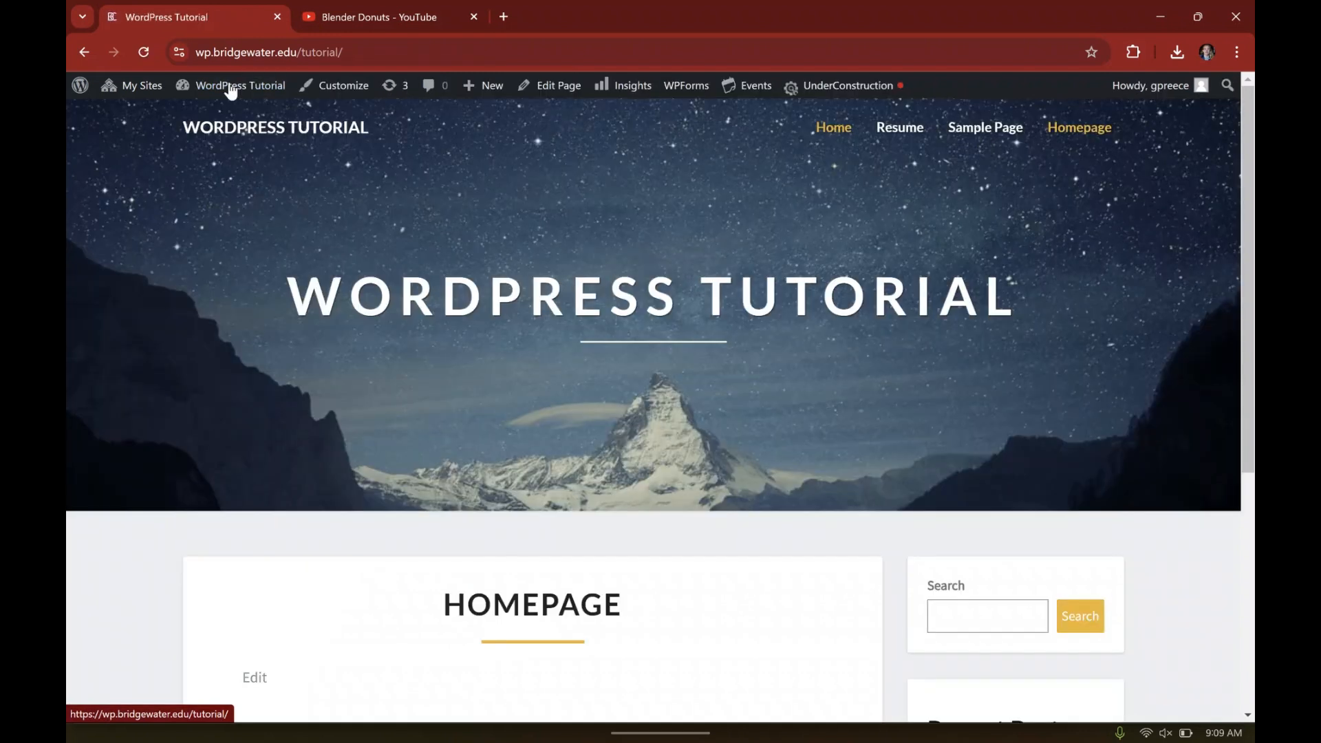
{"action": "left_click", "coordinate": [1101, 136]}
{"action": "scroll", "coordinate": [923, 389], "scroll_direction": "down", "scroll_amount": 5}
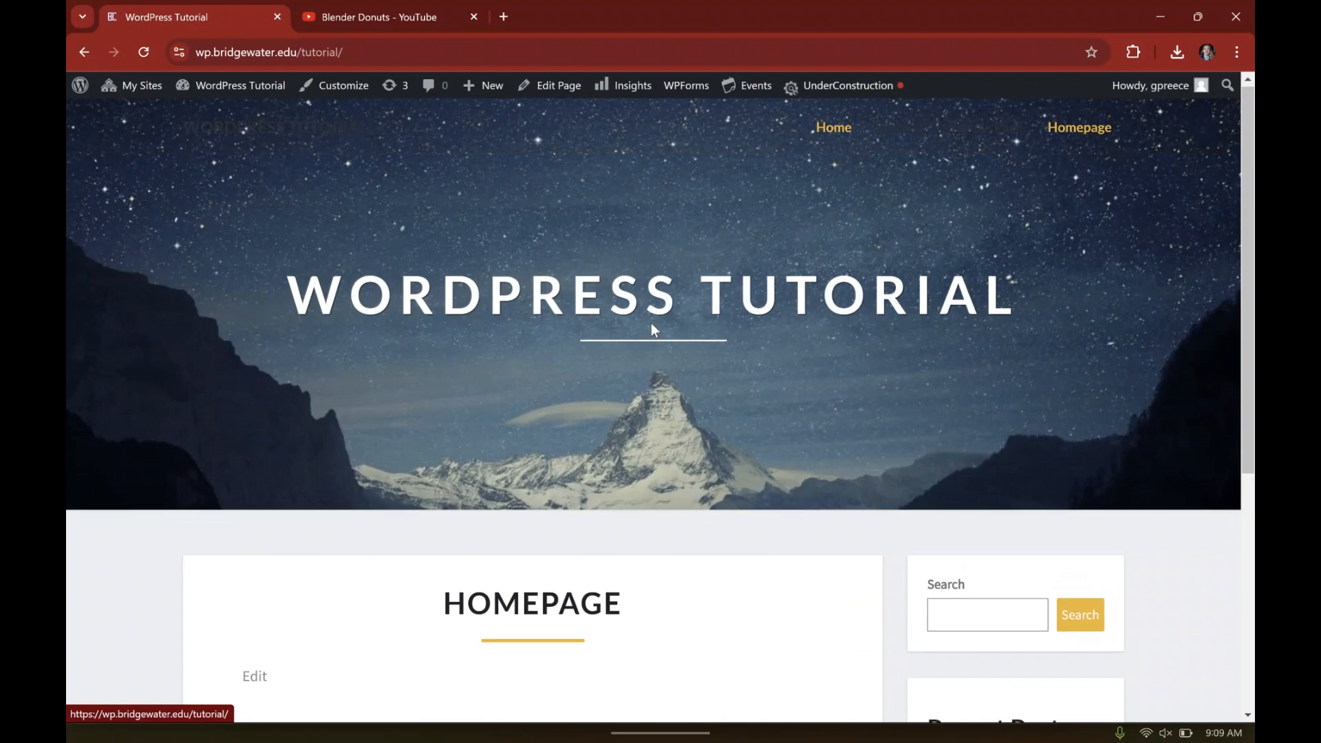
{"action": "scroll", "coordinate": [653, 328], "scroll_direction": "down", "scroll_amount": 5}
{"action": "scroll", "coordinate": [650, 327], "scroll_direction": "up", "scroll_amount": 5}
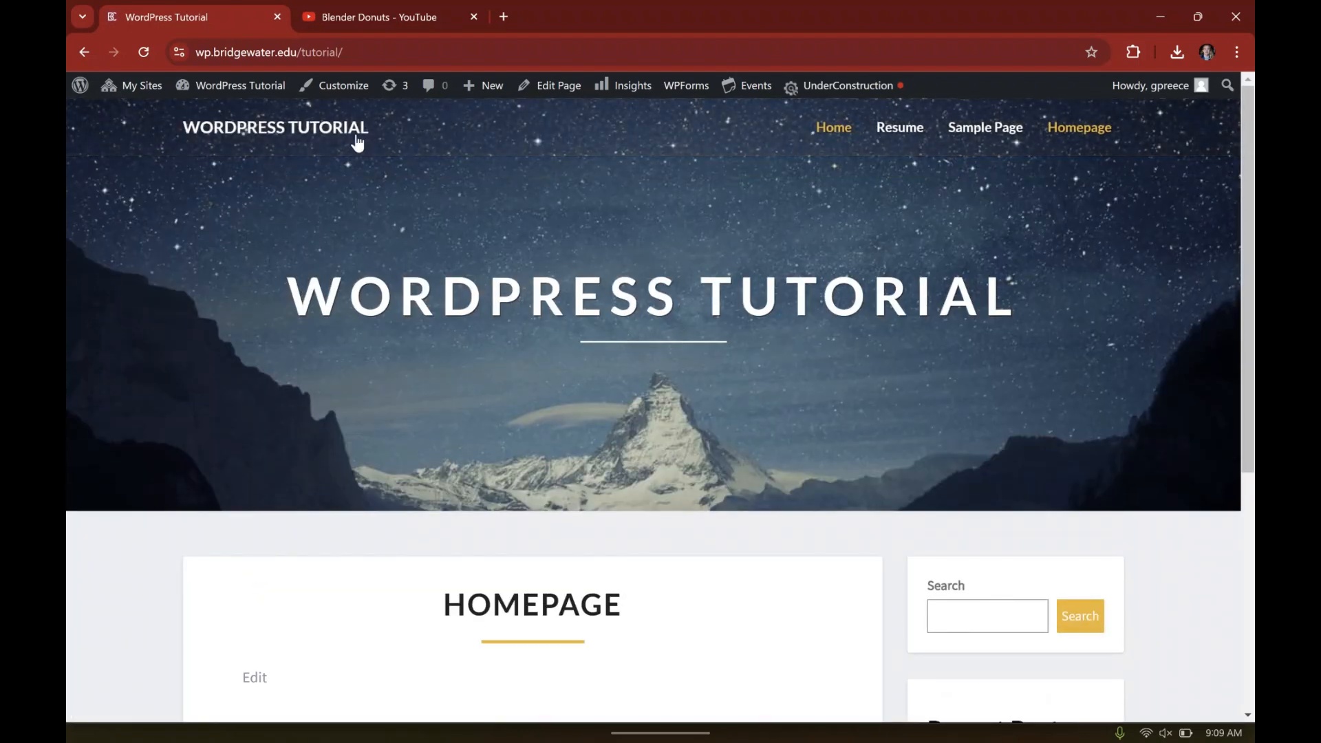
{"action": "mouse_move", "coordinate": [235, 88]}
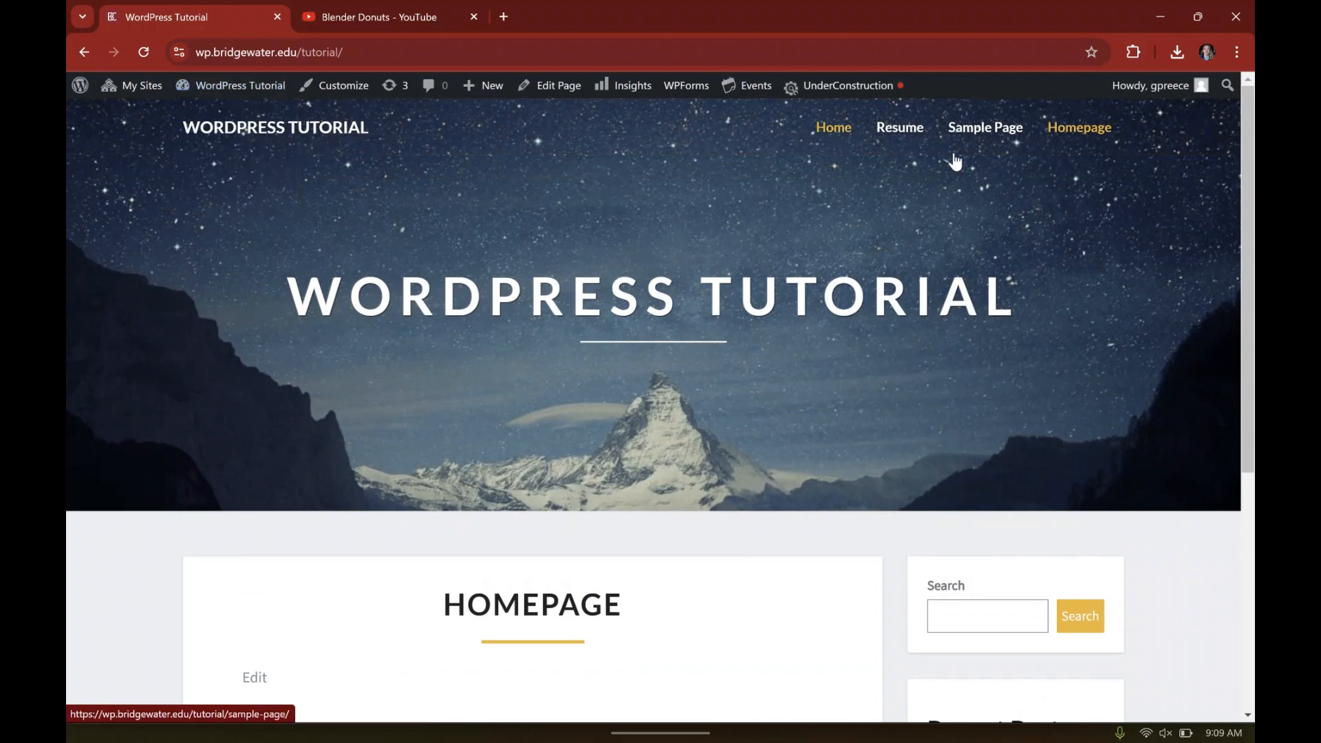
Step: Open the site's menu settings and remove the Home custom link from Menu 1
{"action": "left_click", "coordinate": [73, 95]}
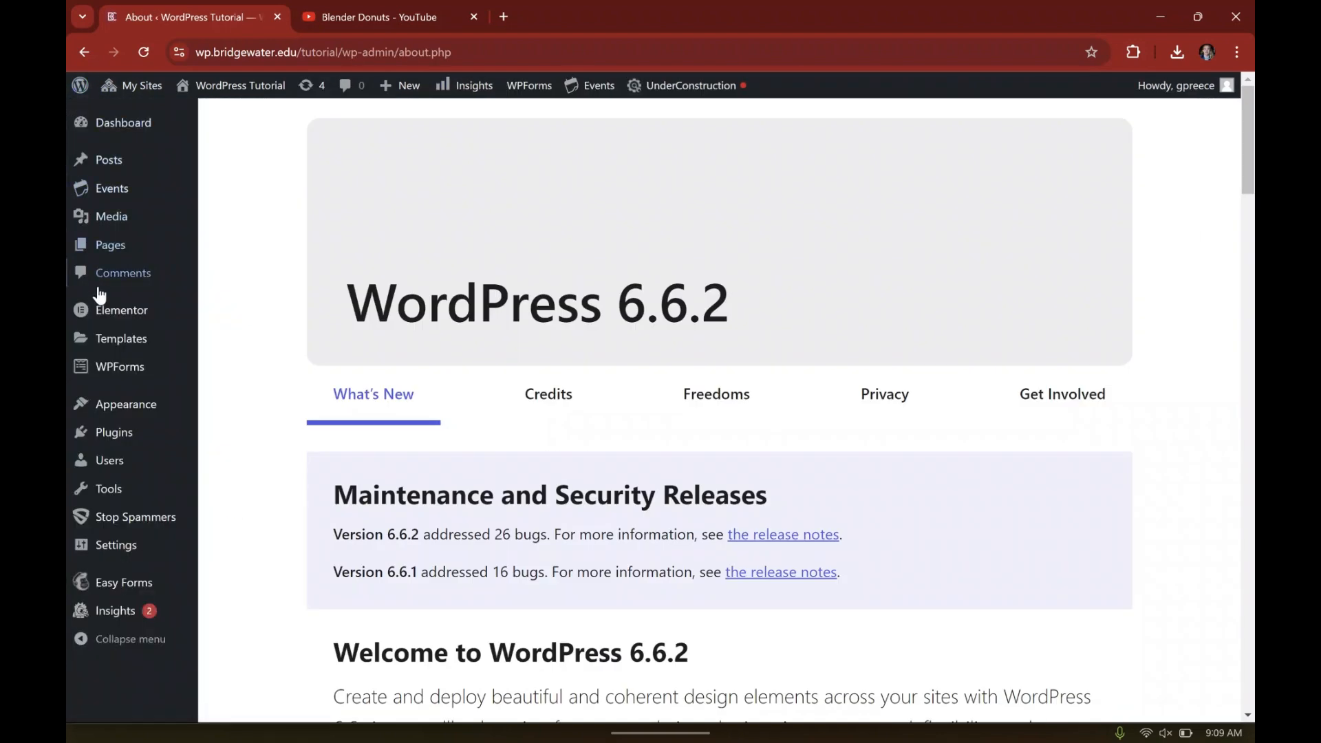
{"action": "mouse_move", "coordinate": [126, 404]}
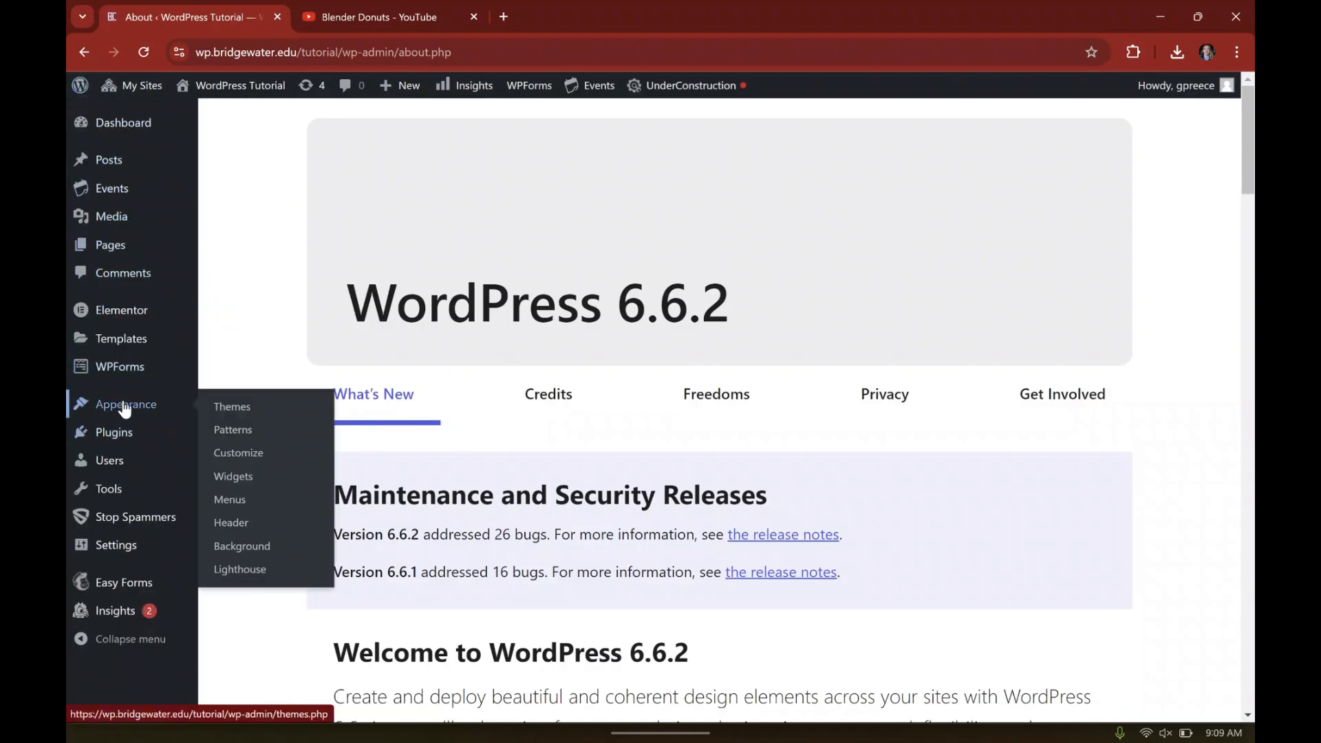
{"action": "left_click", "coordinate": [231, 502]}
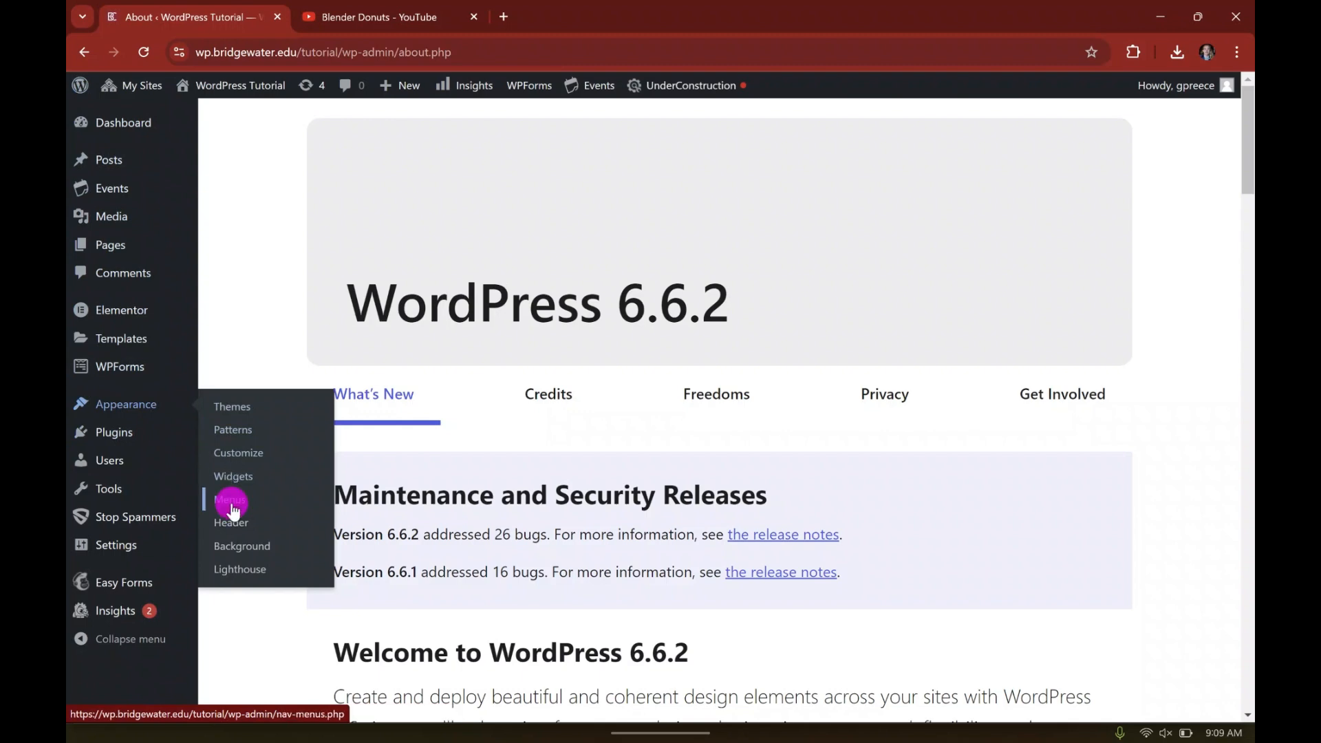
{"action": "scroll", "coordinate": [417, 309], "scroll_direction": "down", "scroll_amount": 6}
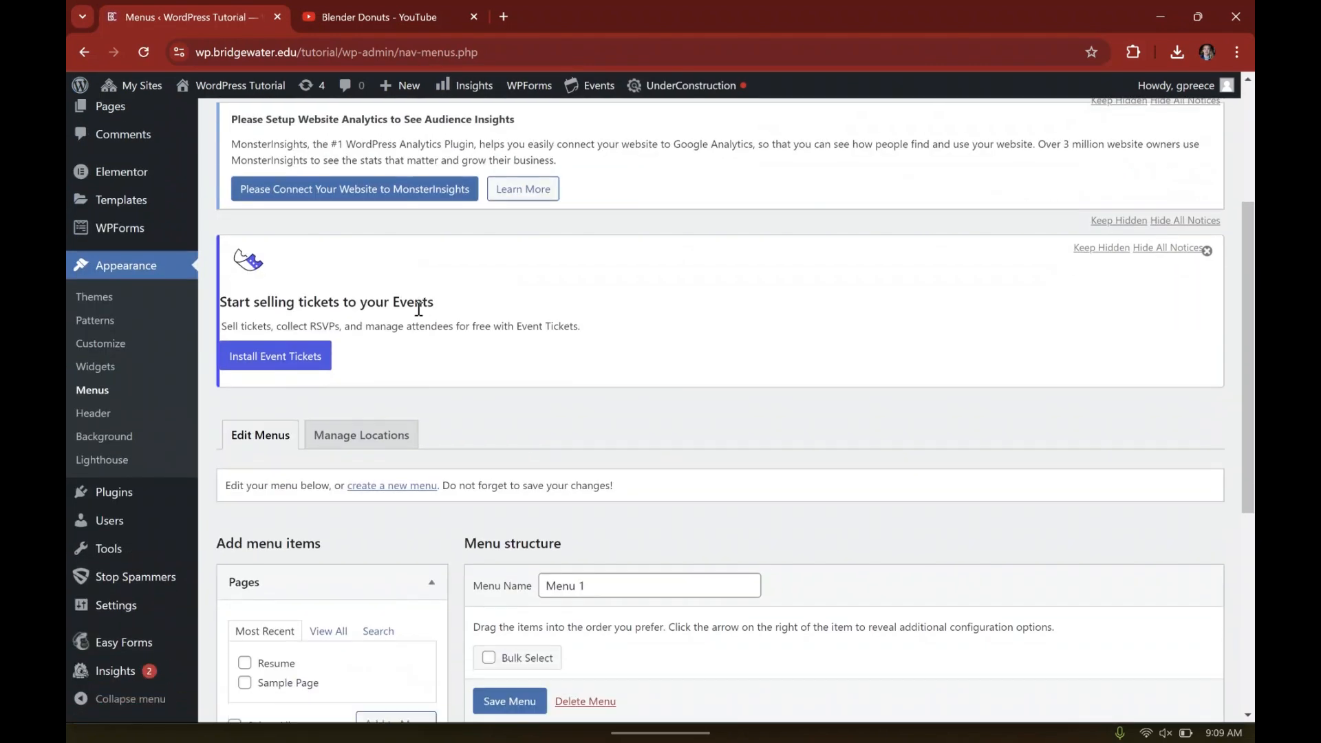
{"action": "scroll", "coordinate": [419, 303], "scroll_direction": "down", "scroll_amount": 3}
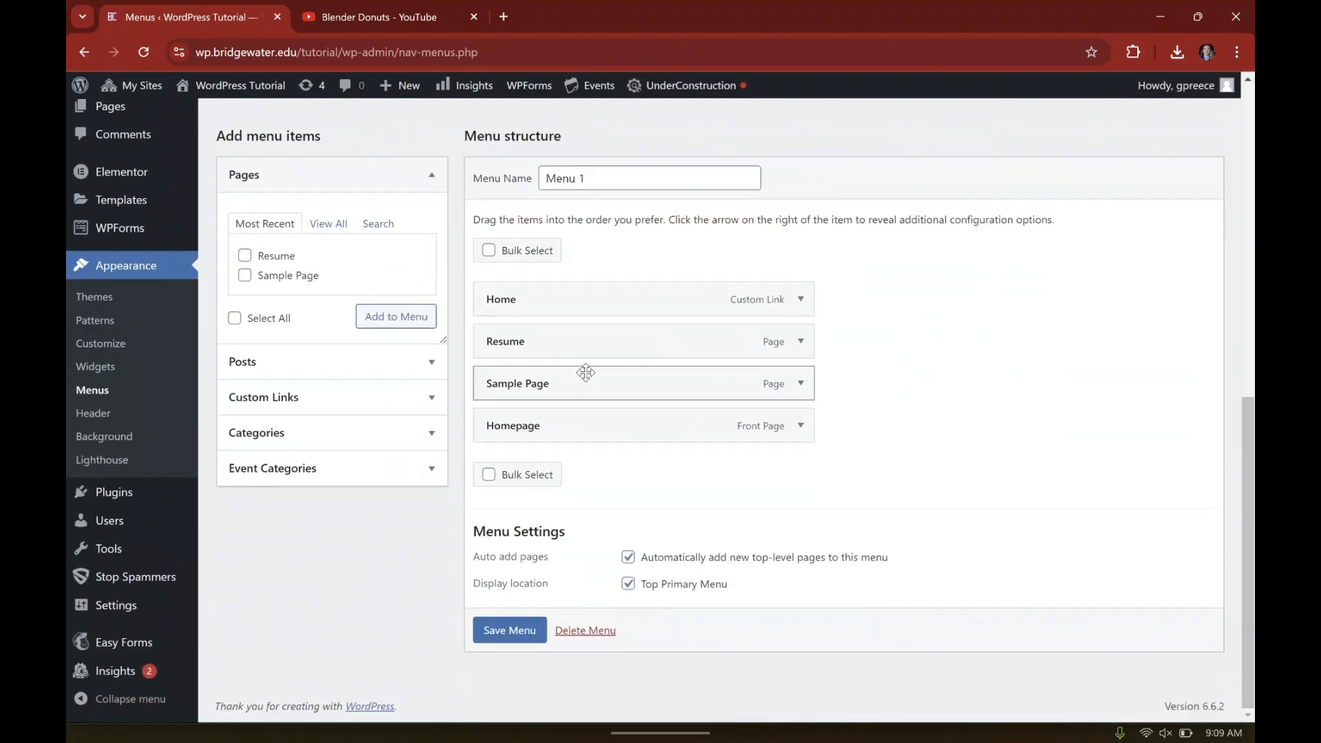
{"action": "left_click", "coordinate": [801, 298]}
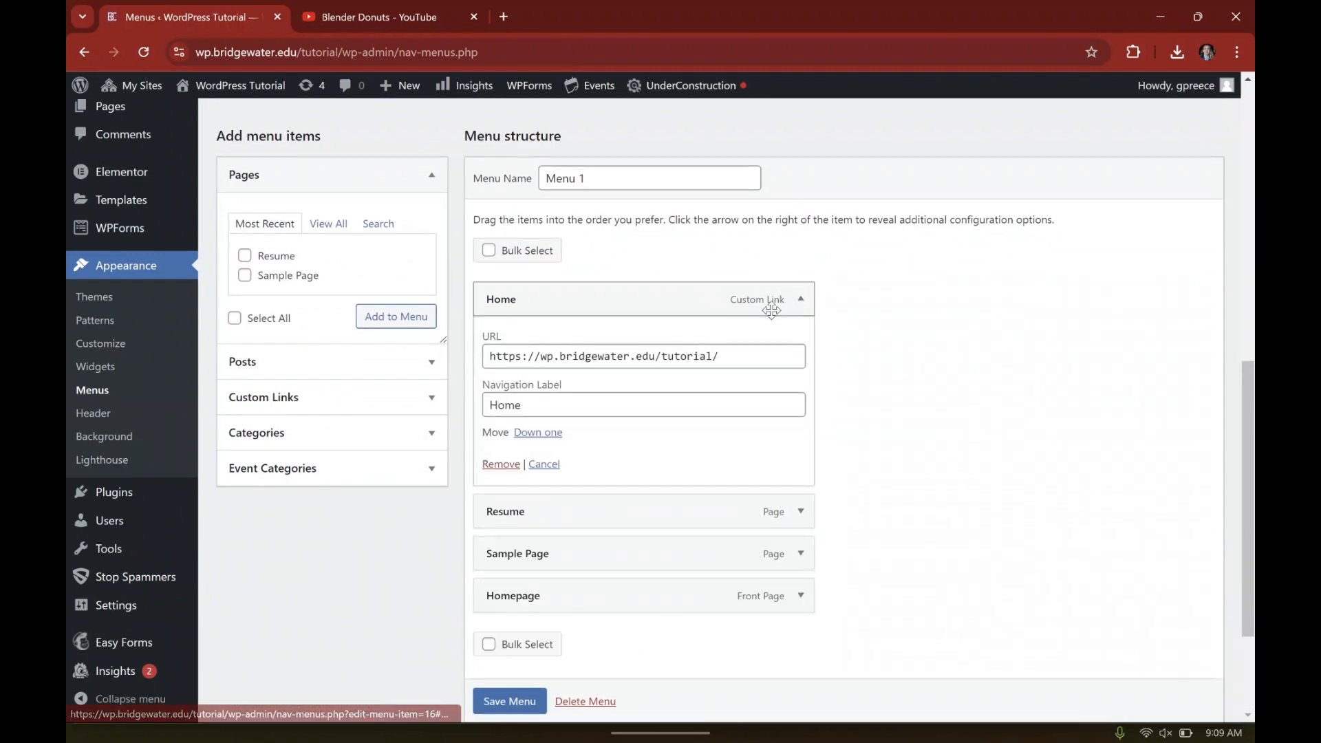
{"action": "left_click", "coordinate": [501, 464]}
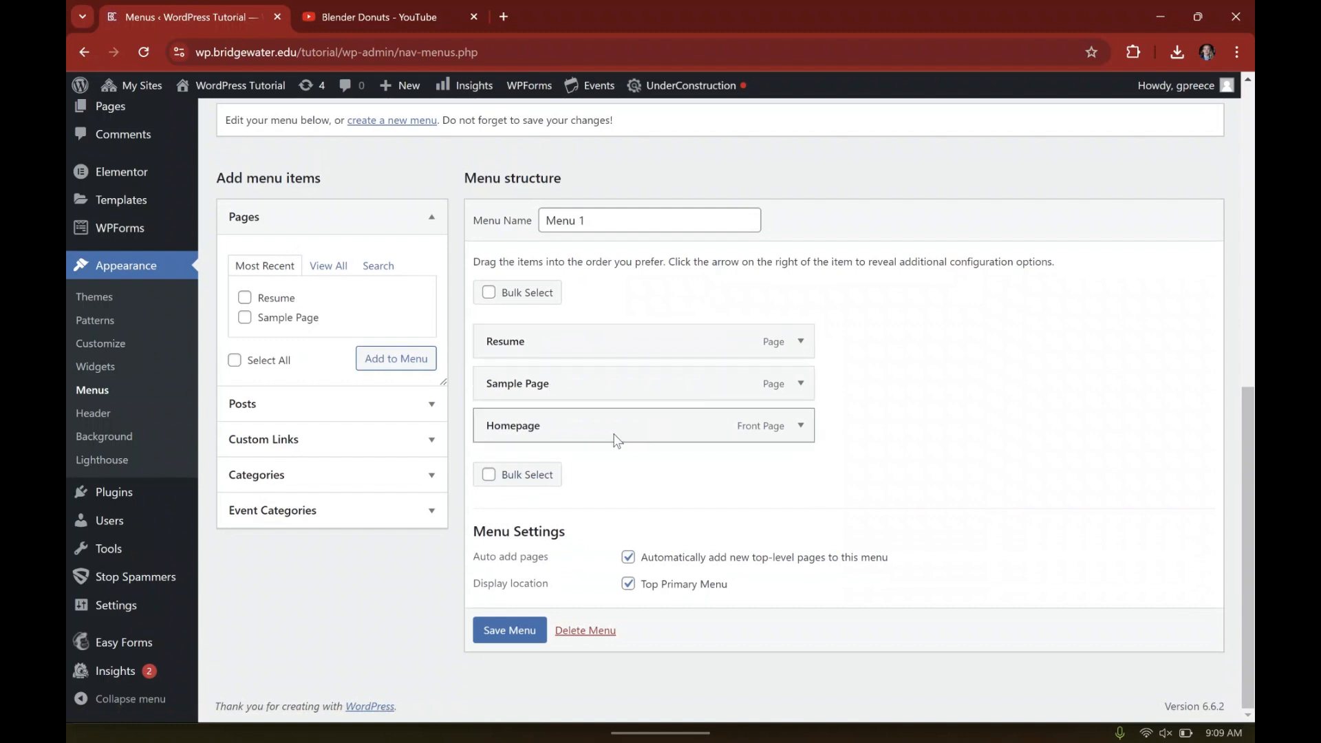
Step: Move Homepage to the first position in Menu 1, nest Sample Page under Resume as a sub item, and save the menu
{"action": "left_click_drag", "start_coordinate": [541, 429], "coordinate": [535, 345]}
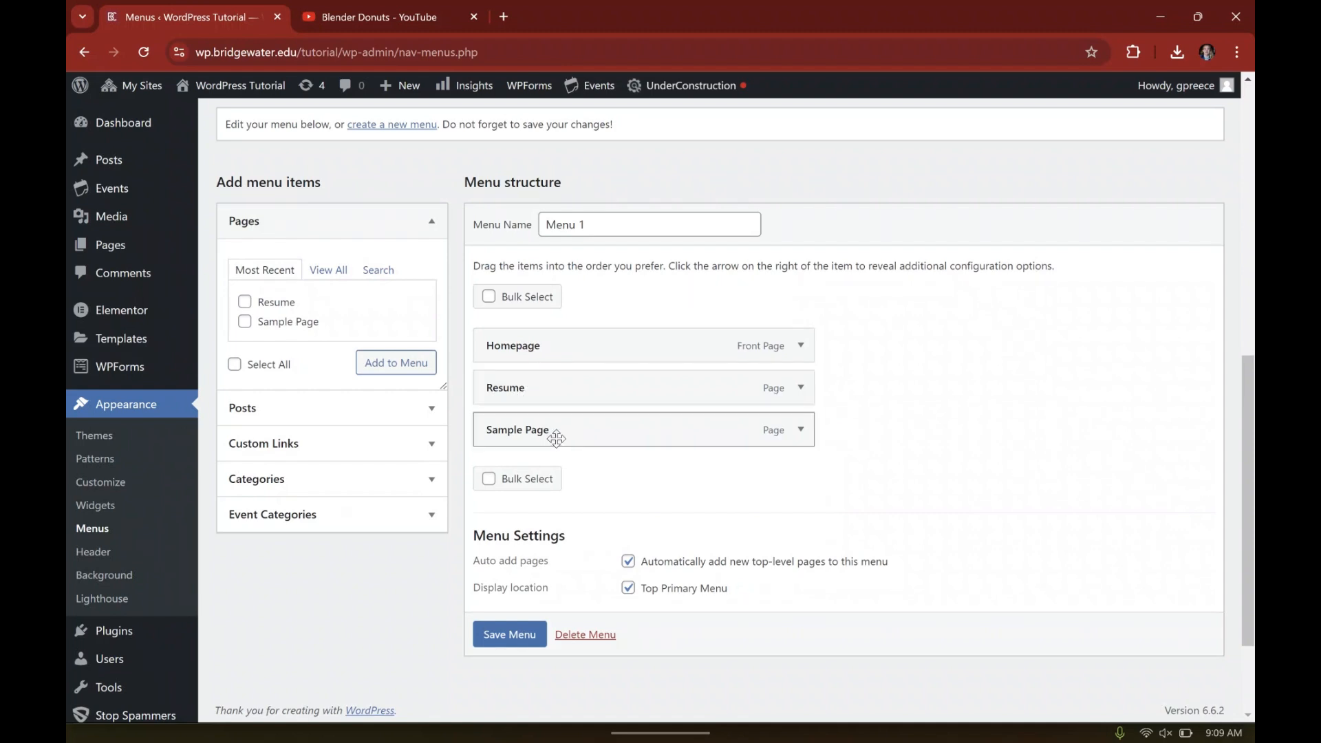
{"action": "left_click_drag", "start_coordinate": [535, 435], "coordinate": [560, 438]}
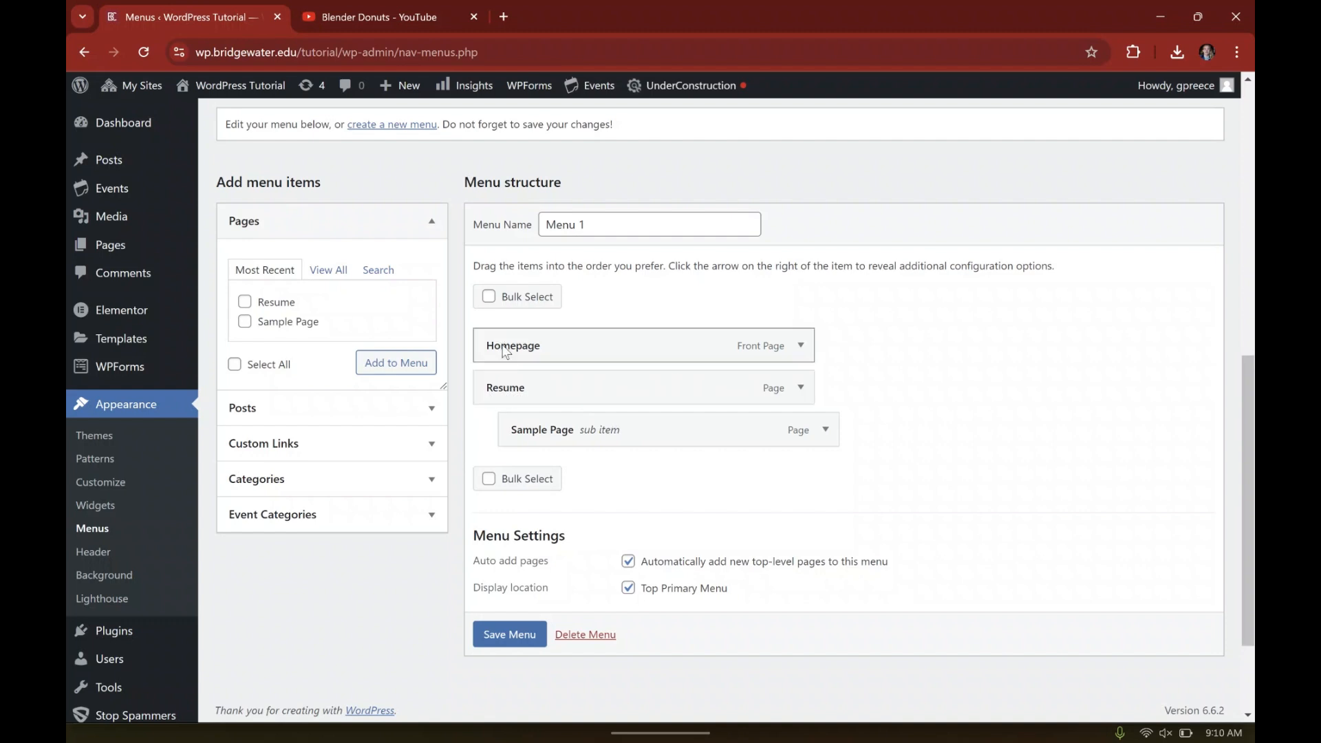
{"action": "left_click_drag", "start_coordinate": [545, 427], "coordinate": [521, 454]}
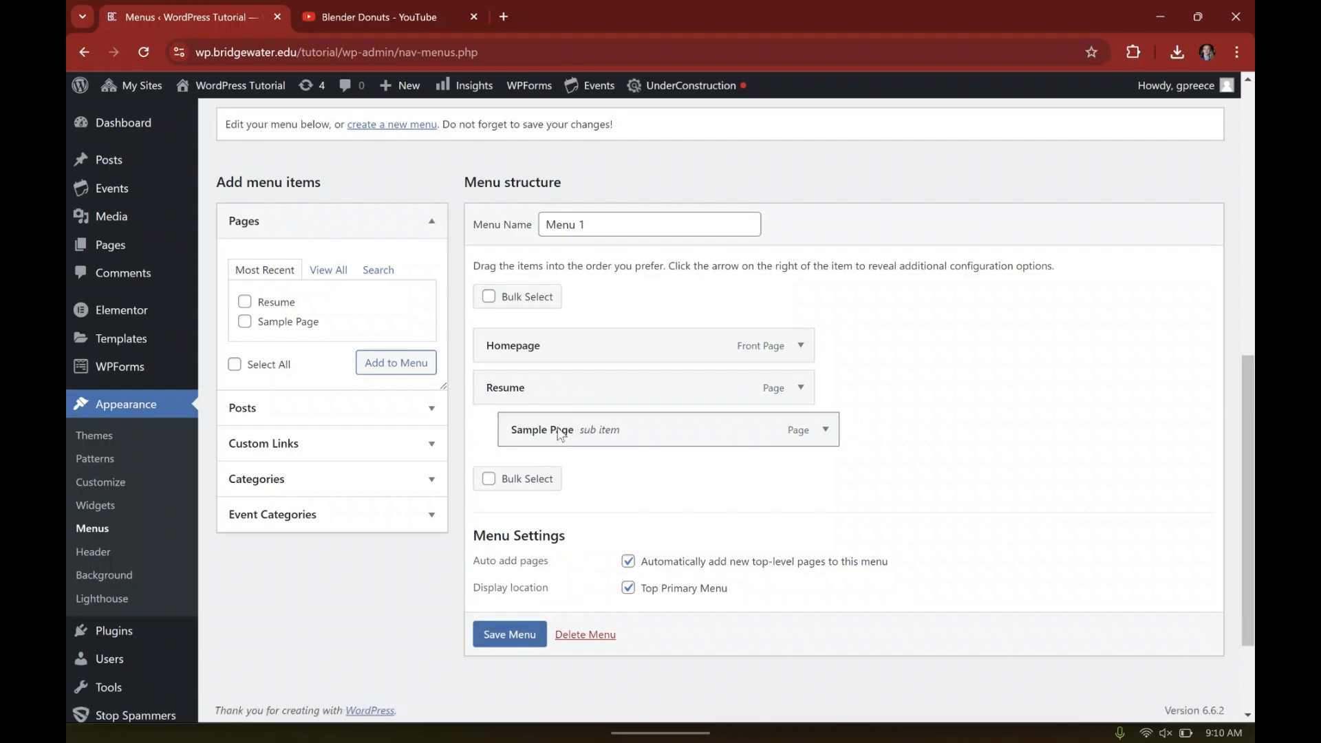
{"action": "left_click", "coordinate": [518, 636]}
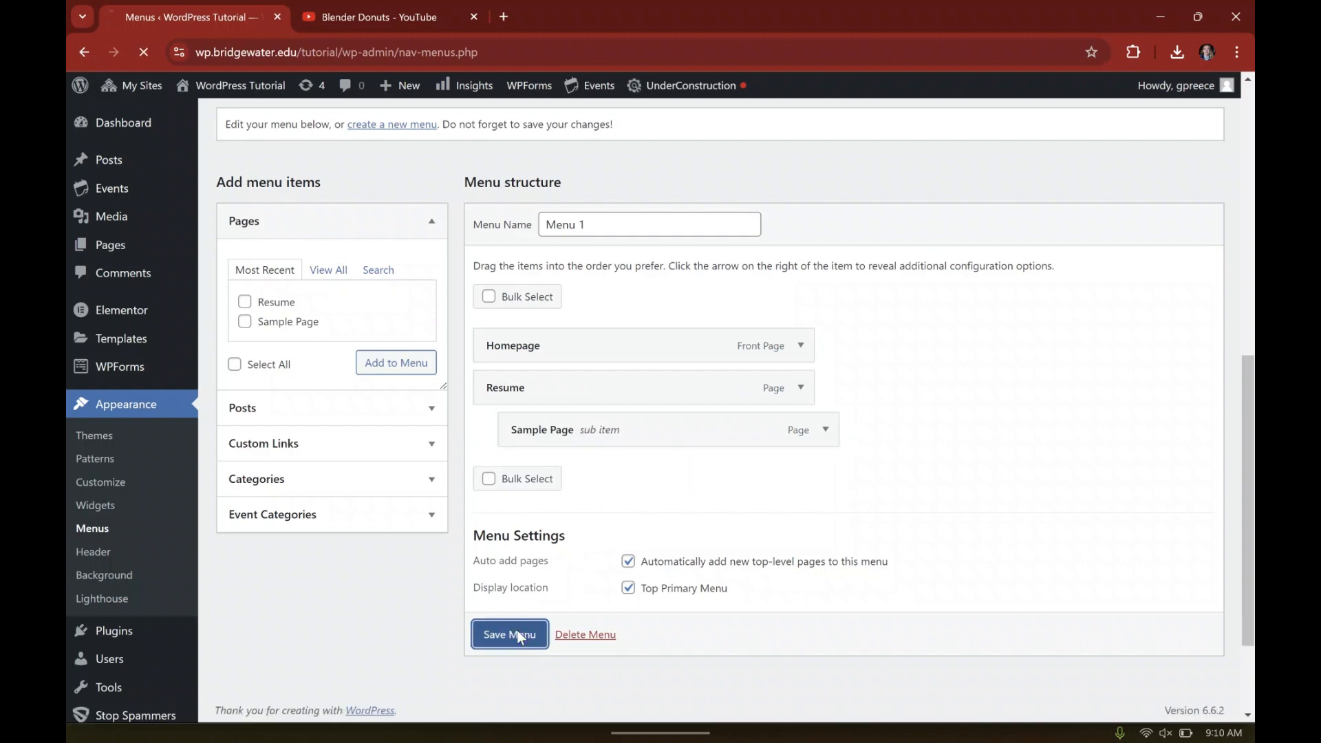
Step: Visit the live site and check the Resume submenu, the Homepage content and the sidebar widgets
{"action": "left_click", "coordinate": [227, 85]}
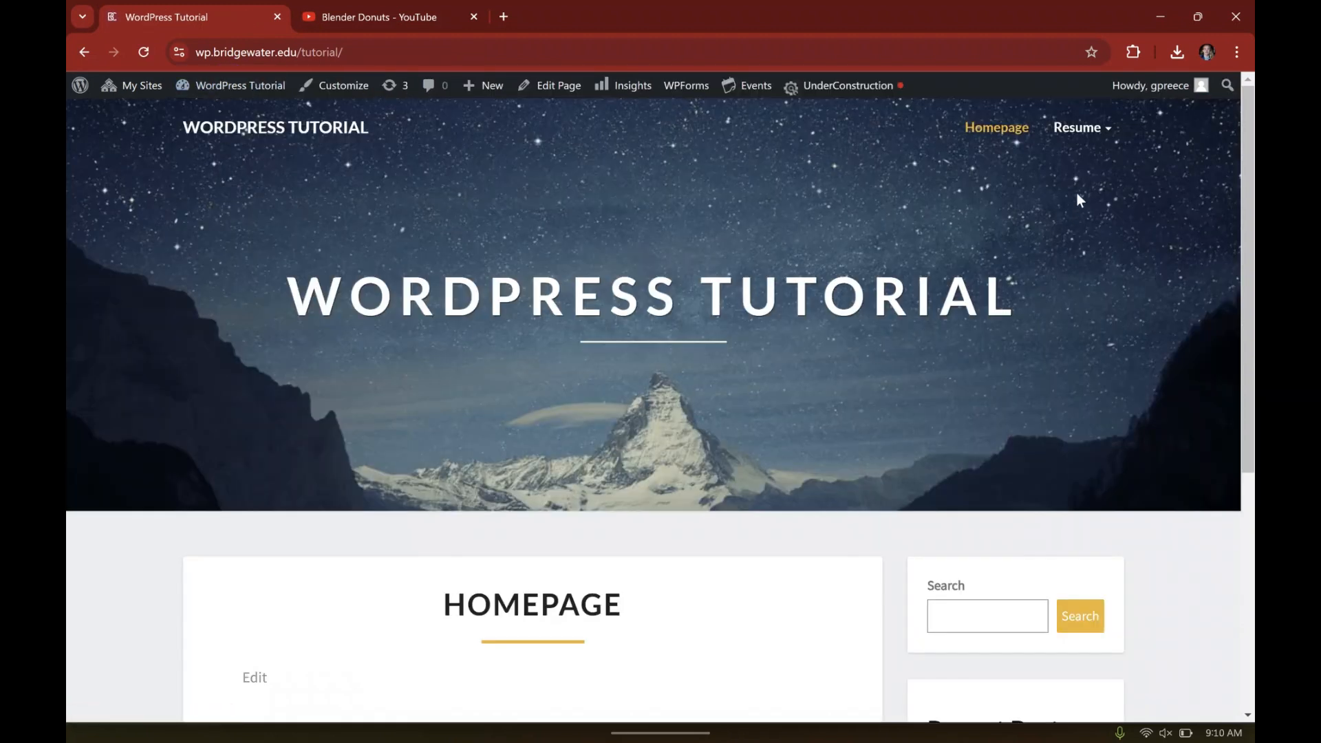
{"action": "mouse_move", "coordinate": [1082, 135]}
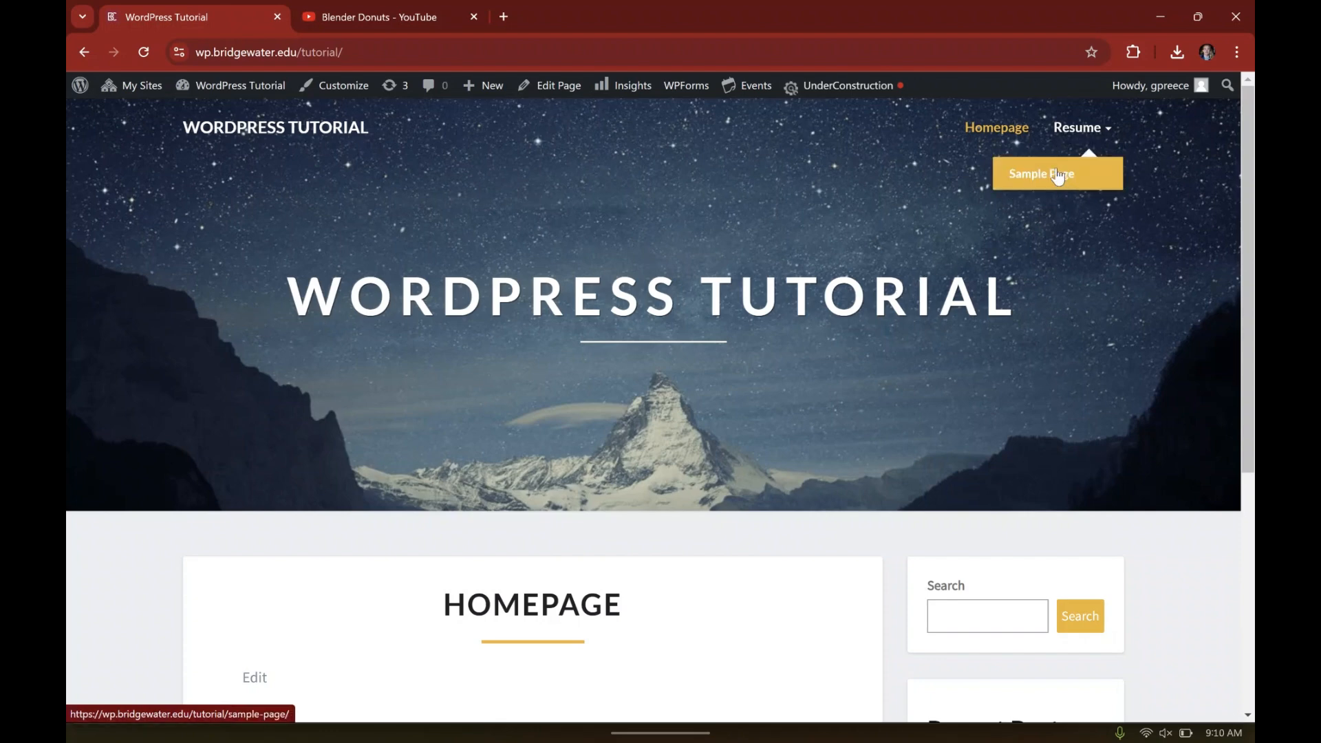
{"action": "scroll", "coordinate": [896, 257], "scroll_direction": "down", "scroll_amount": 6}
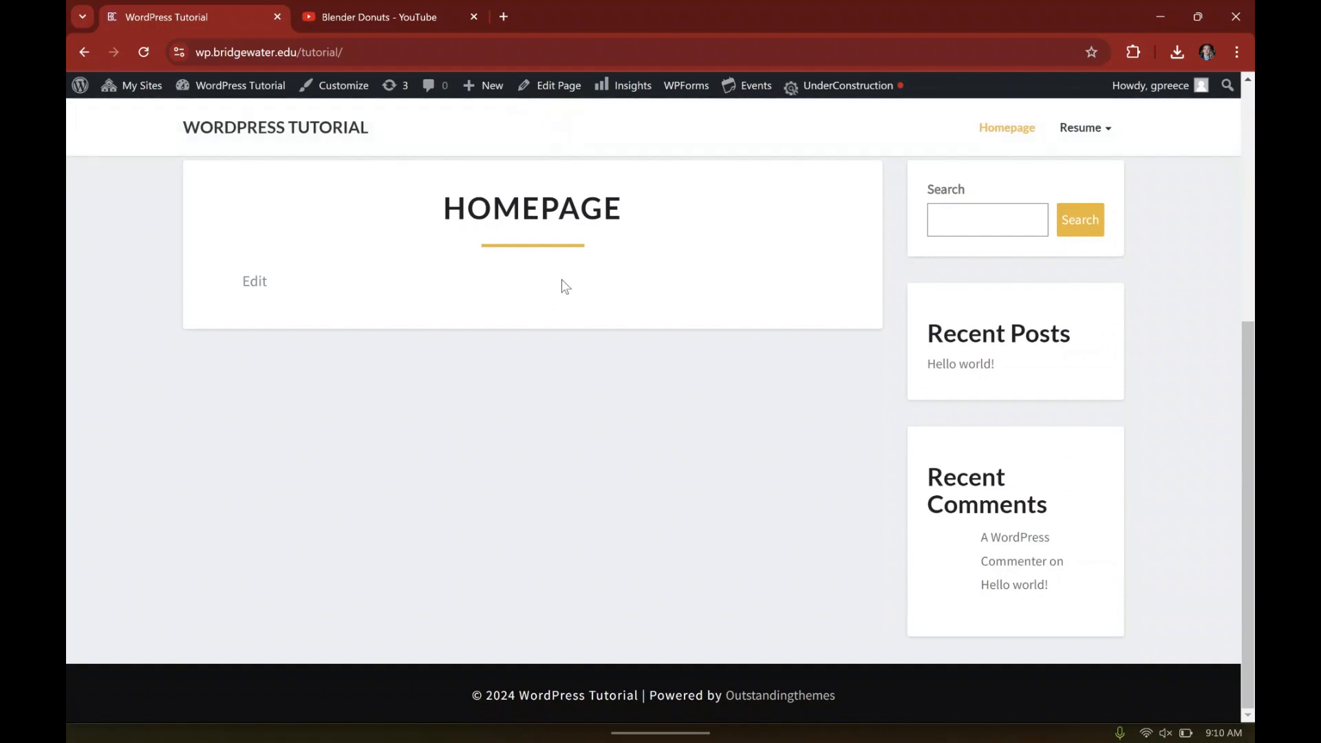
{"action": "scroll", "coordinate": [533, 310], "scroll_direction": "up", "scroll_amount": 1}
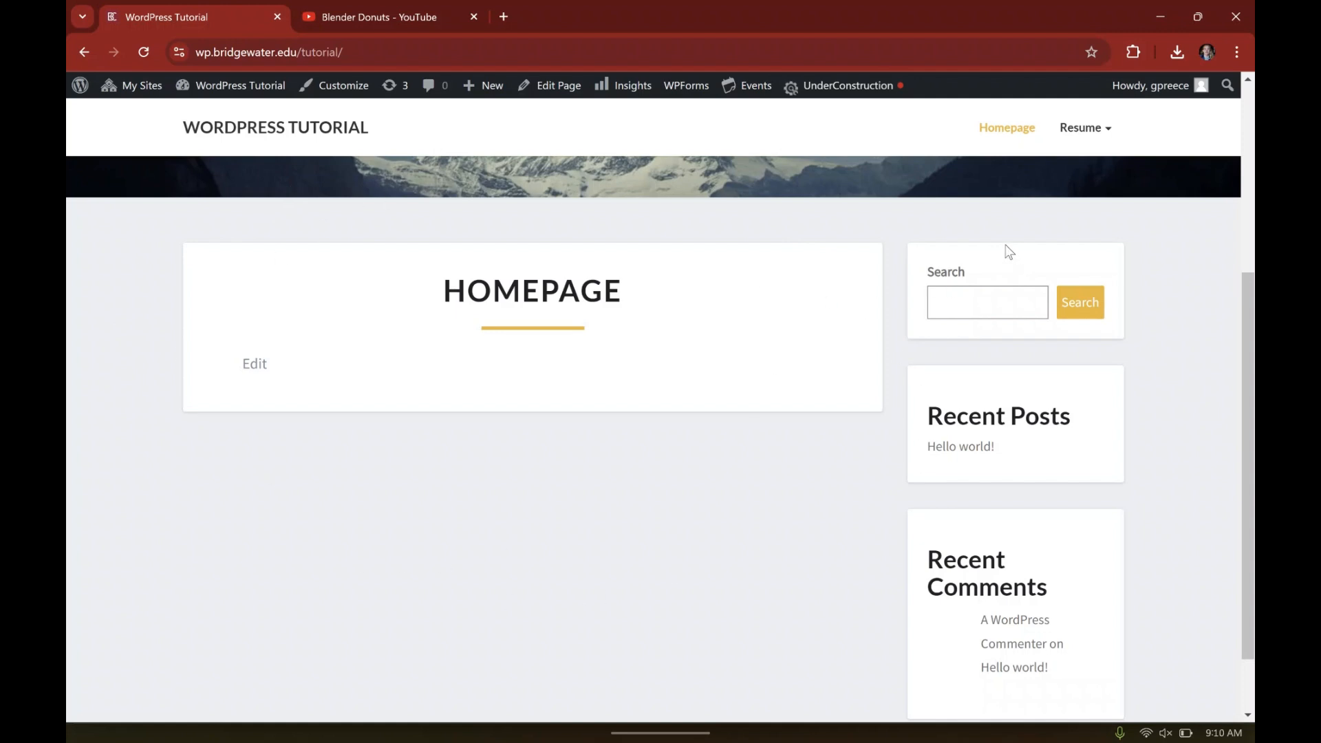
{"action": "scroll", "coordinate": [982, 248], "scroll_direction": "down", "scroll_amount": 1}
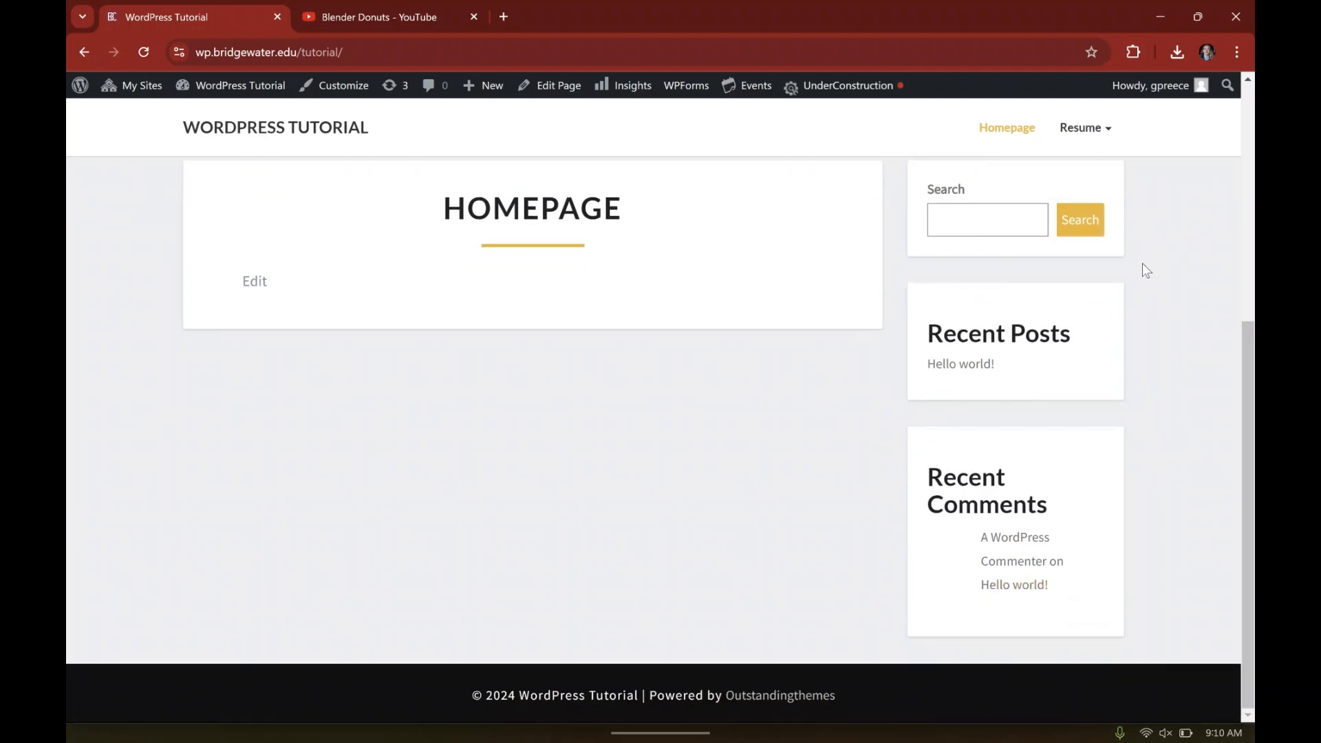
Step: Open the customizer for the site, review the Site Identity options, and return to the list of customization sections
{"action": "scroll", "coordinate": [926, 310], "scroll_direction": "up", "scroll_amount": 5}
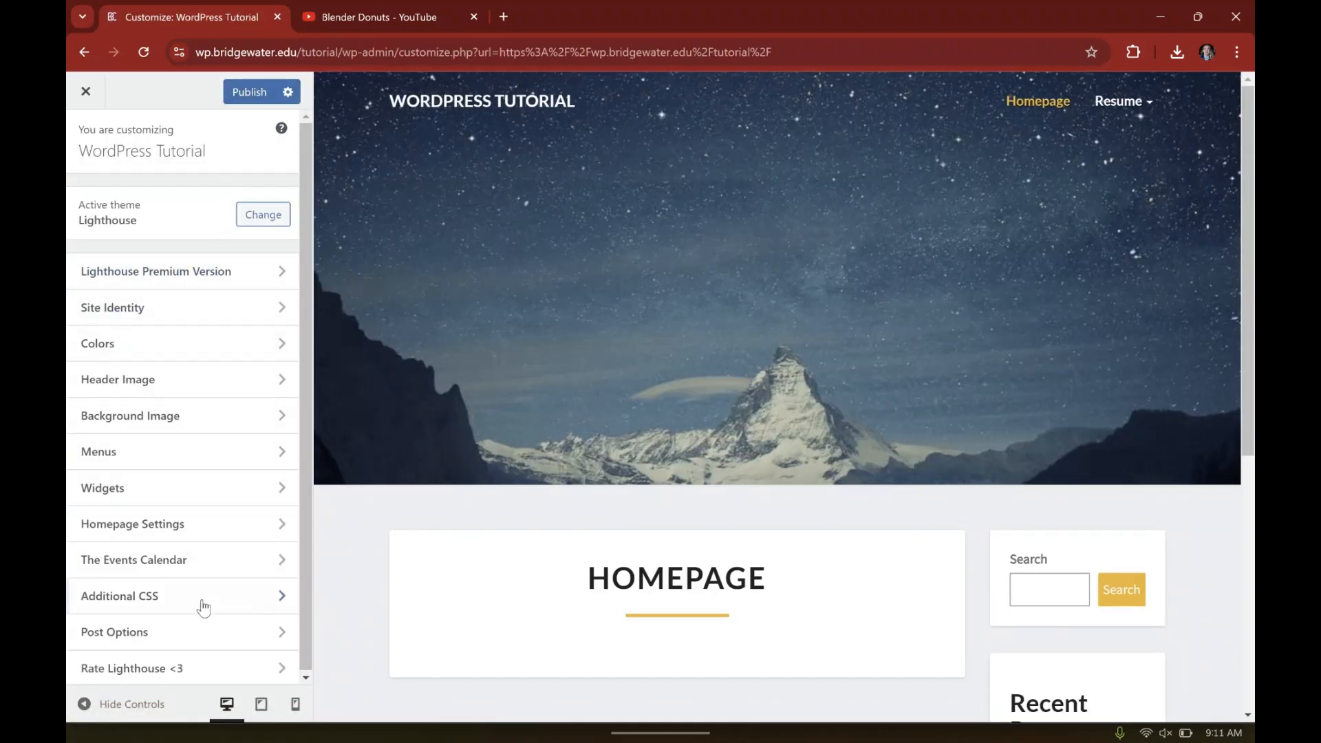
{"action": "left_click", "coordinate": [252, 311]}
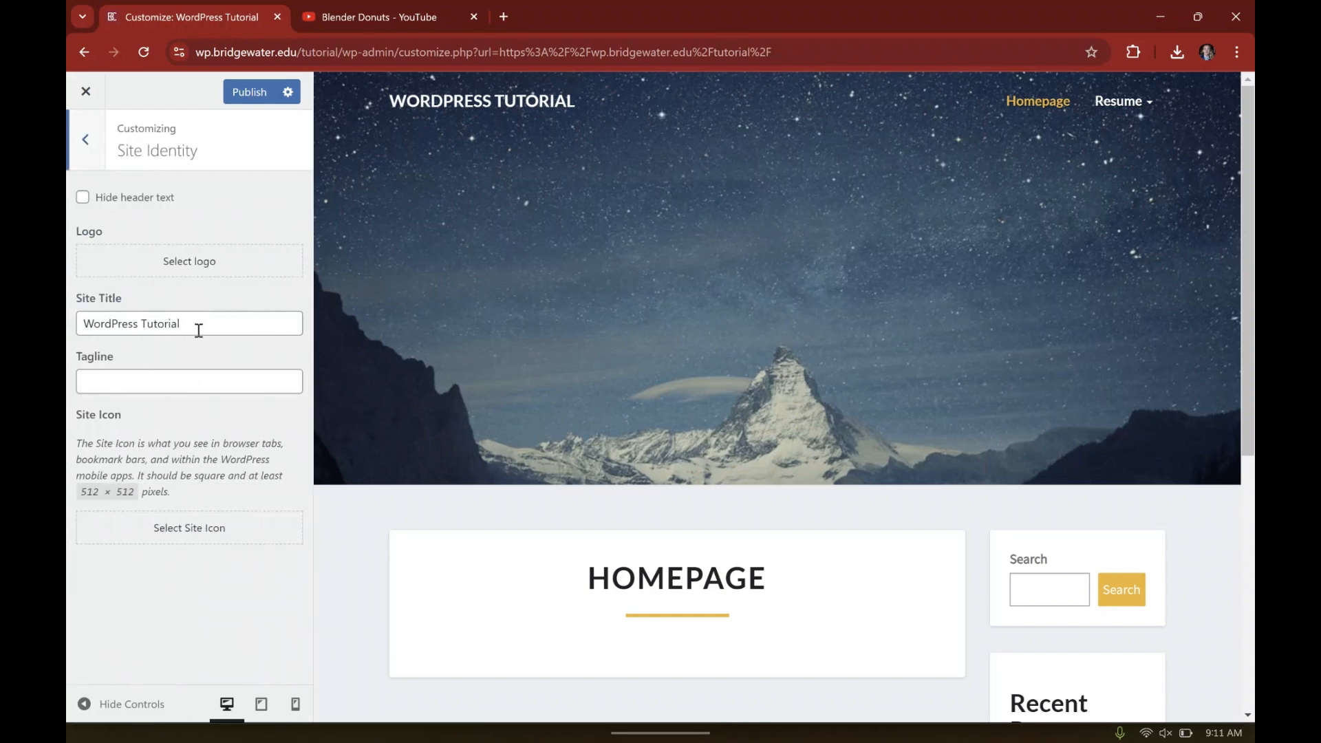
{"action": "left_click", "coordinate": [85, 140]}
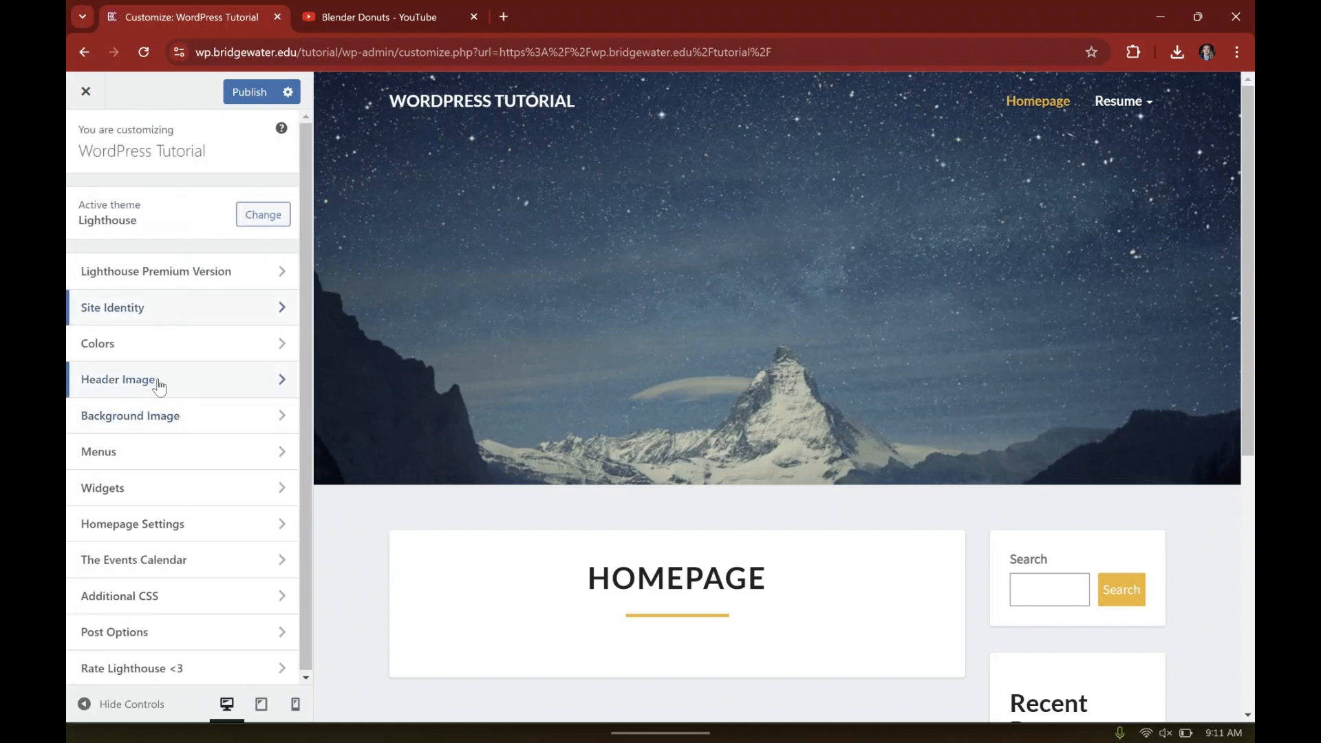
Step: Review the Header Image options and open the Sidebar widget area in the customizer
{"action": "left_click", "coordinate": [155, 379]}
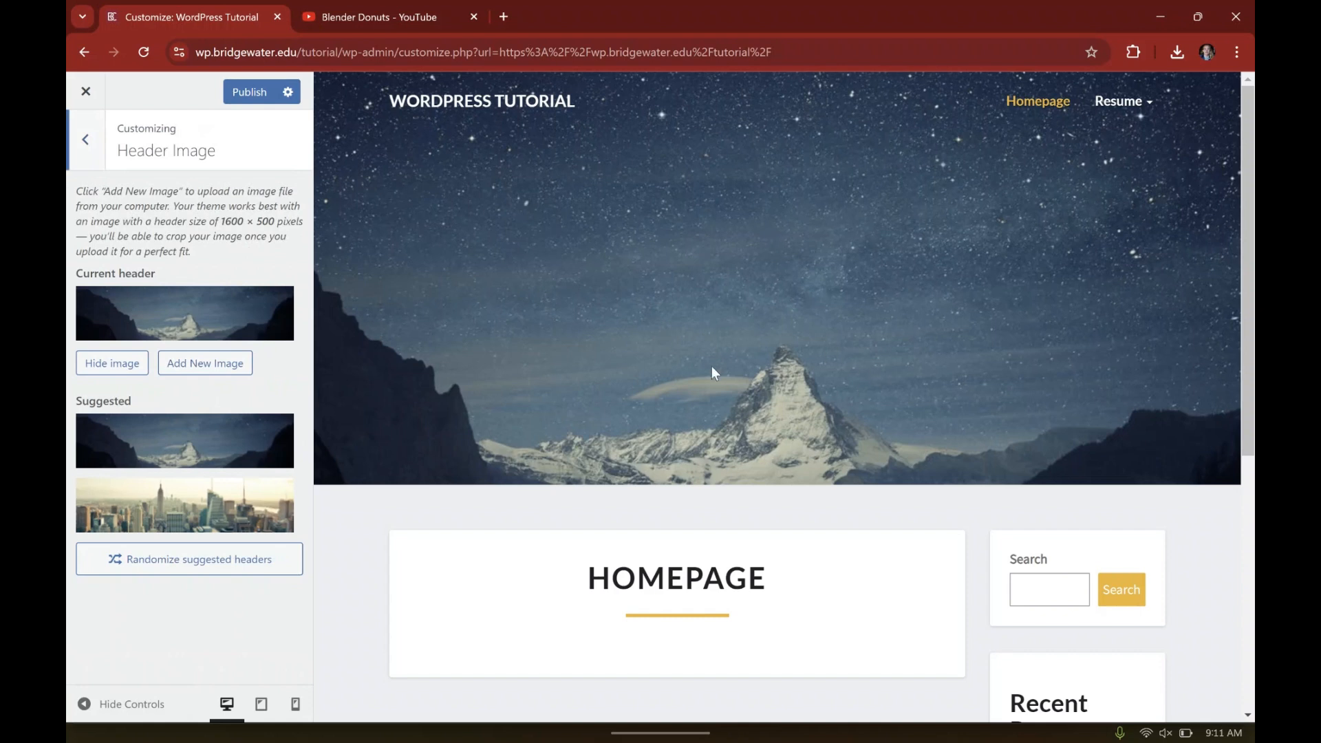
{"action": "left_click", "coordinate": [85, 145]}
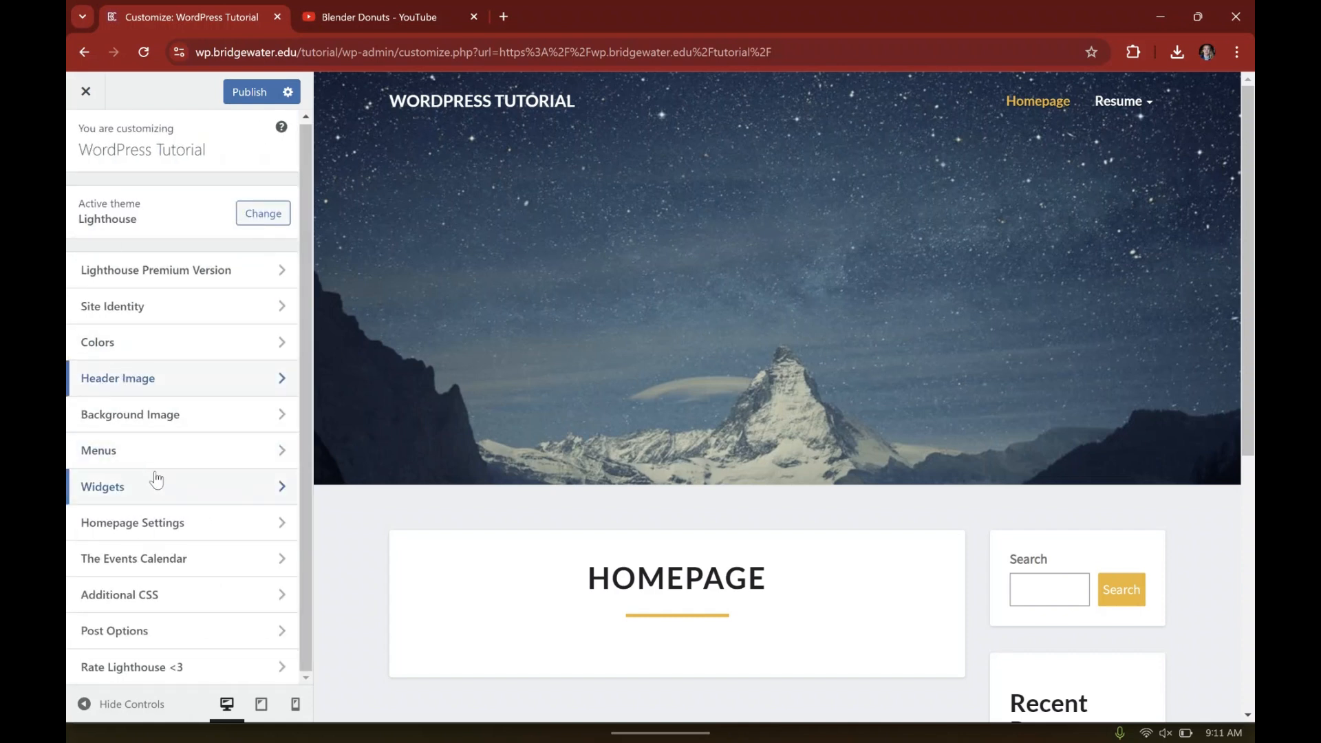
{"action": "left_click", "coordinate": [168, 492]}
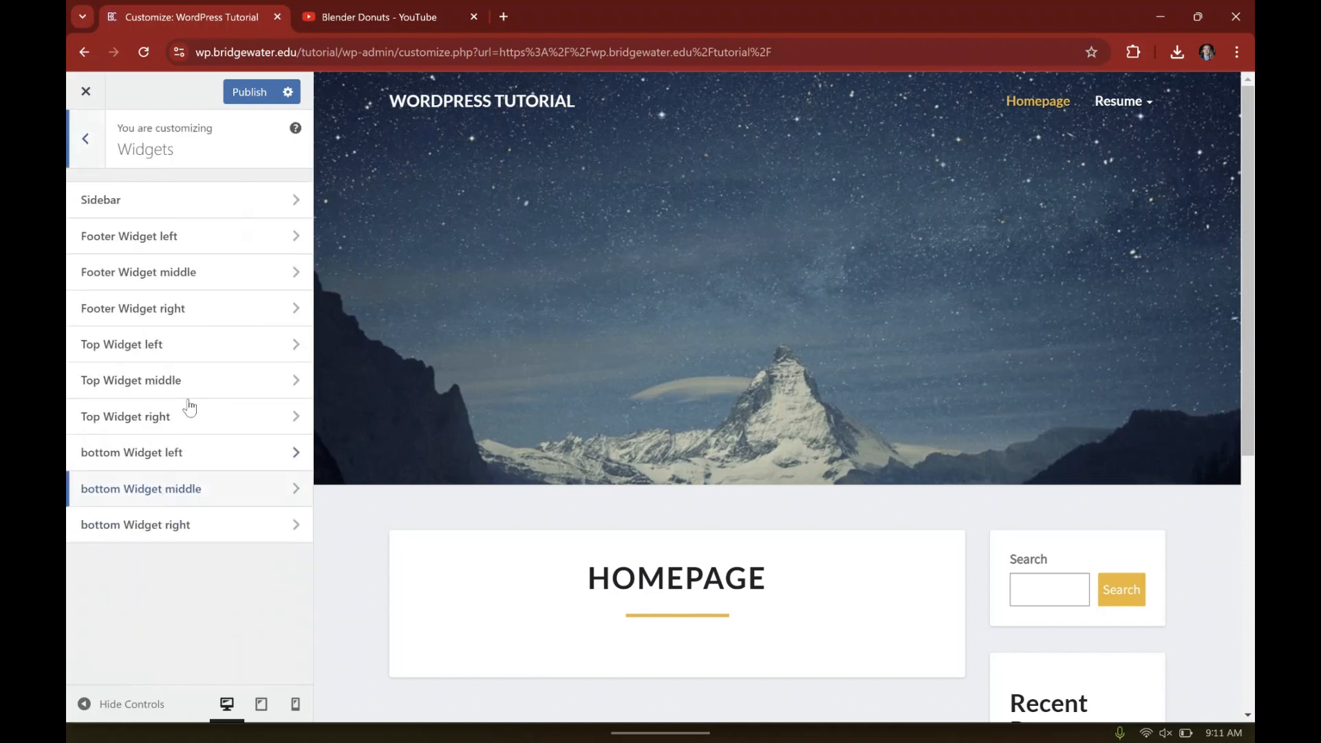
{"action": "left_click", "coordinate": [265, 201]}
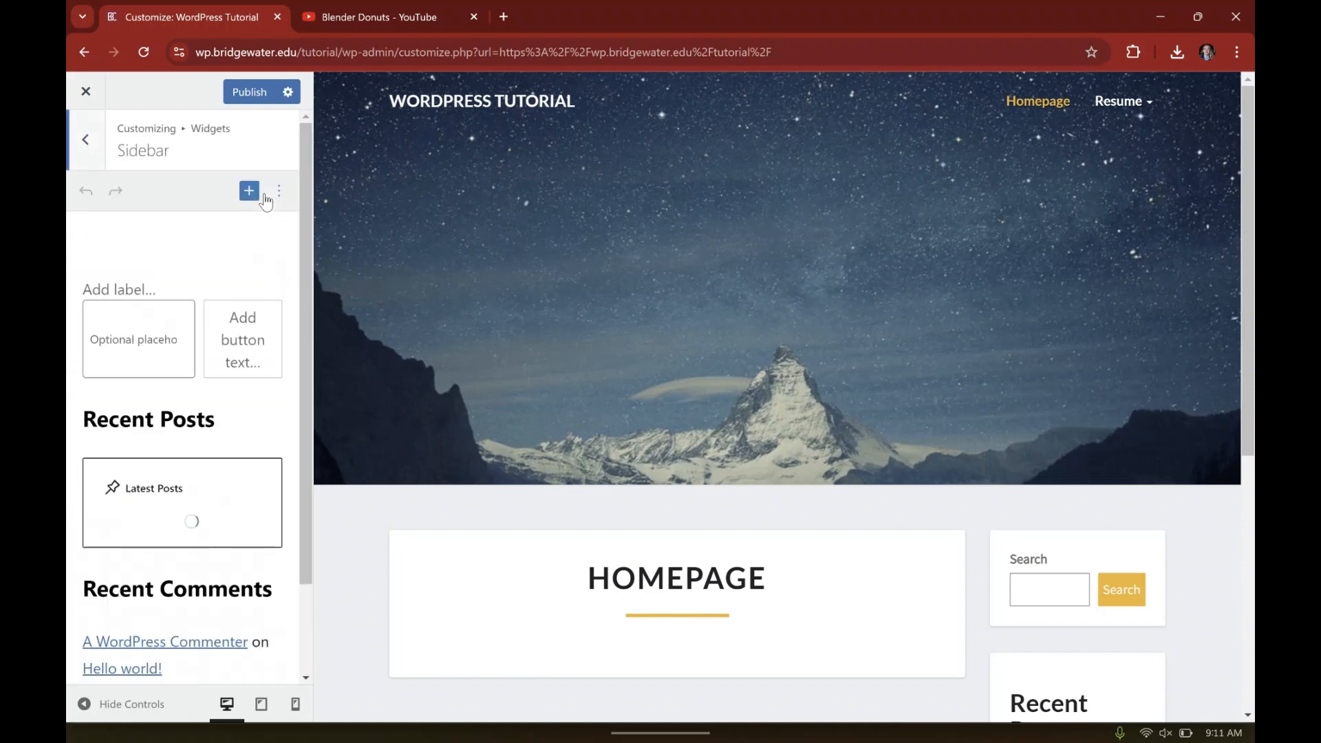
{"action": "scroll", "coordinate": [183, 605], "scroll_direction": "down", "scroll_amount": 1}
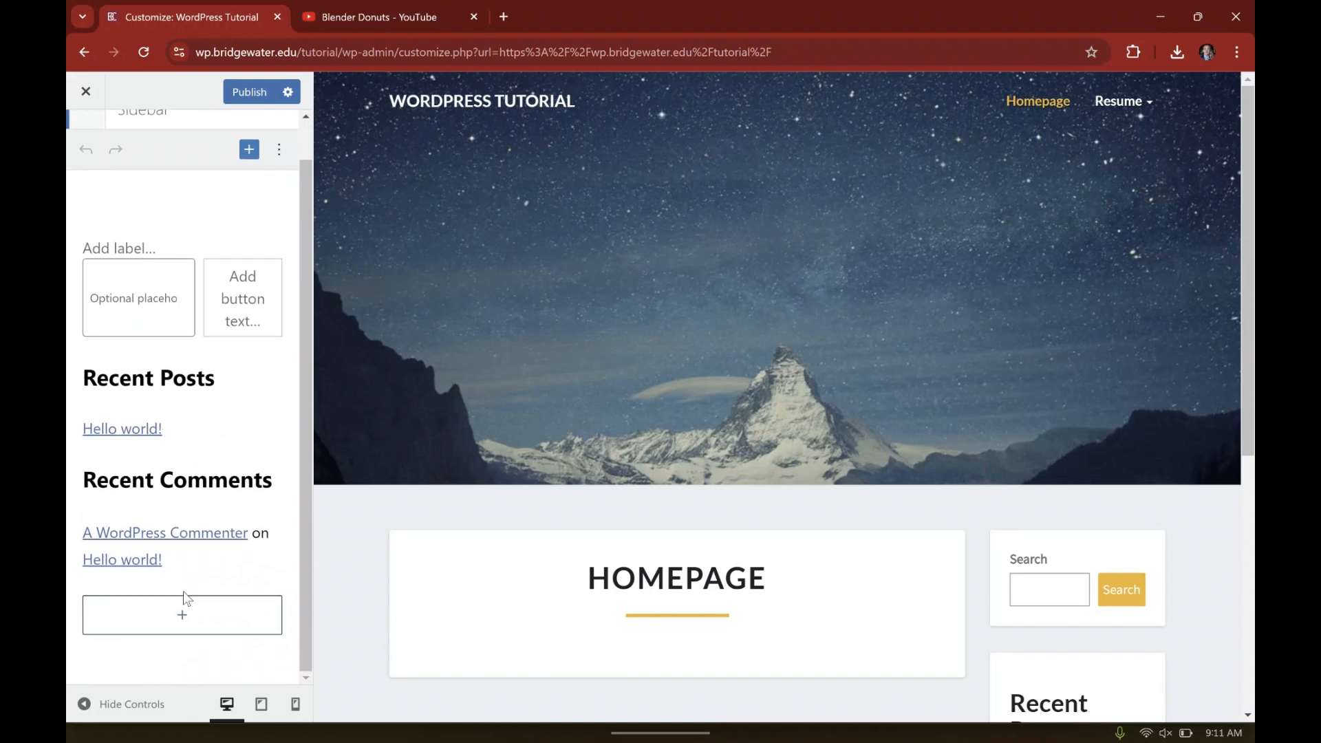
Step: Delete the Recent Comments, Recent Posts and Search blocks from the Sidebar widget area
{"action": "left_click", "coordinate": [191, 568]}
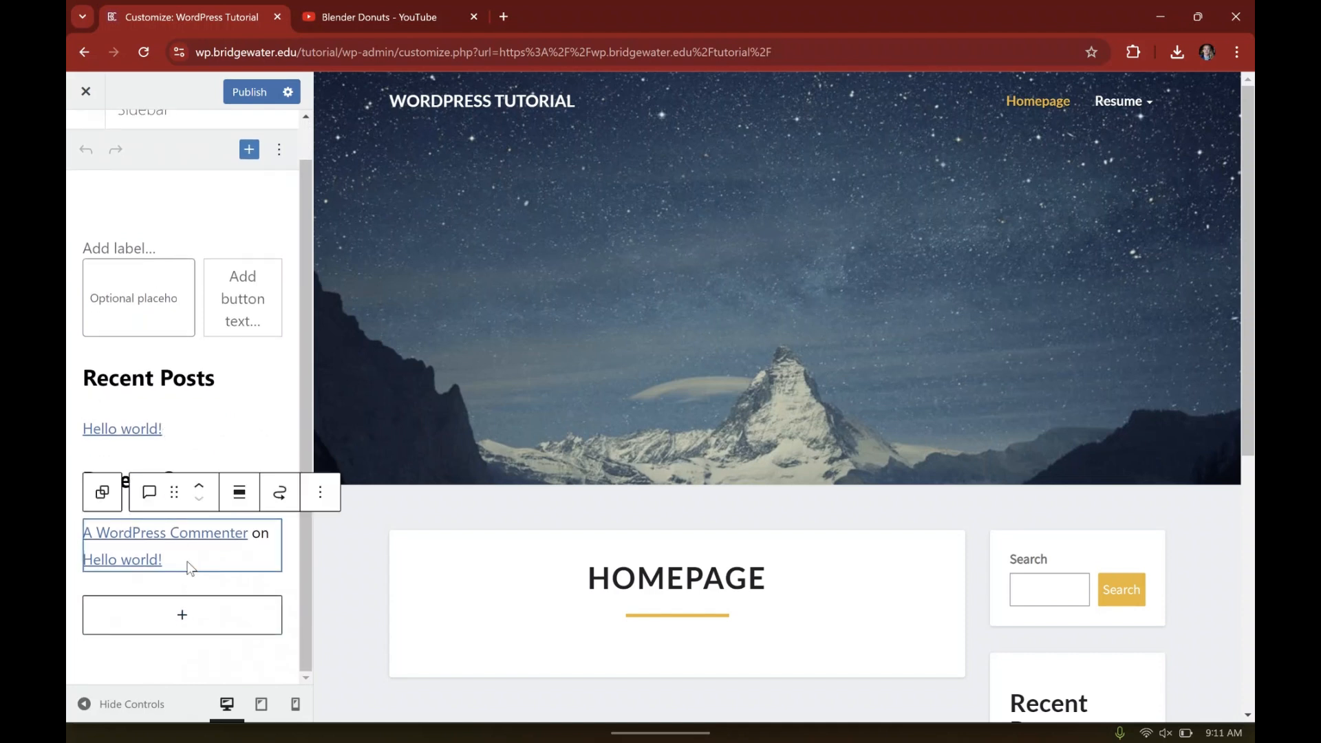
{"action": "key", "text": "BackSpace"}
{"action": "key", "text": "BackSpace"}
{"action": "key", "text": "BackSpace"}
{"action": "key", "text": "BackSpace"}
{"action": "key", "text": "BackSpace"}
{"action": "key", "text": "BackSpace"}
{"action": "key", "text": "BackSpace"}
{"action": "key", "text": "BackSpace"}
{"action": "key", "text": "BackSpace"}
{"action": "key", "text": "BackSpace"}
{"action": "key", "text": "BackSpace"}
{"action": "key", "text": "BackSpace"}
{"action": "key", "text": "BackSpace"}
{"action": "key", "text": "BackSpace"}
{"action": "key", "text": "BackSpace"}
{"action": "key", "text": "BackSpace"}
{"action": "key", "text": "BackSpace"}
{"action": "key", "text": "BackSpace"}
{"action": "key", "text": "BackSpace"}
{"action": "key", "text": "BackSpace"}
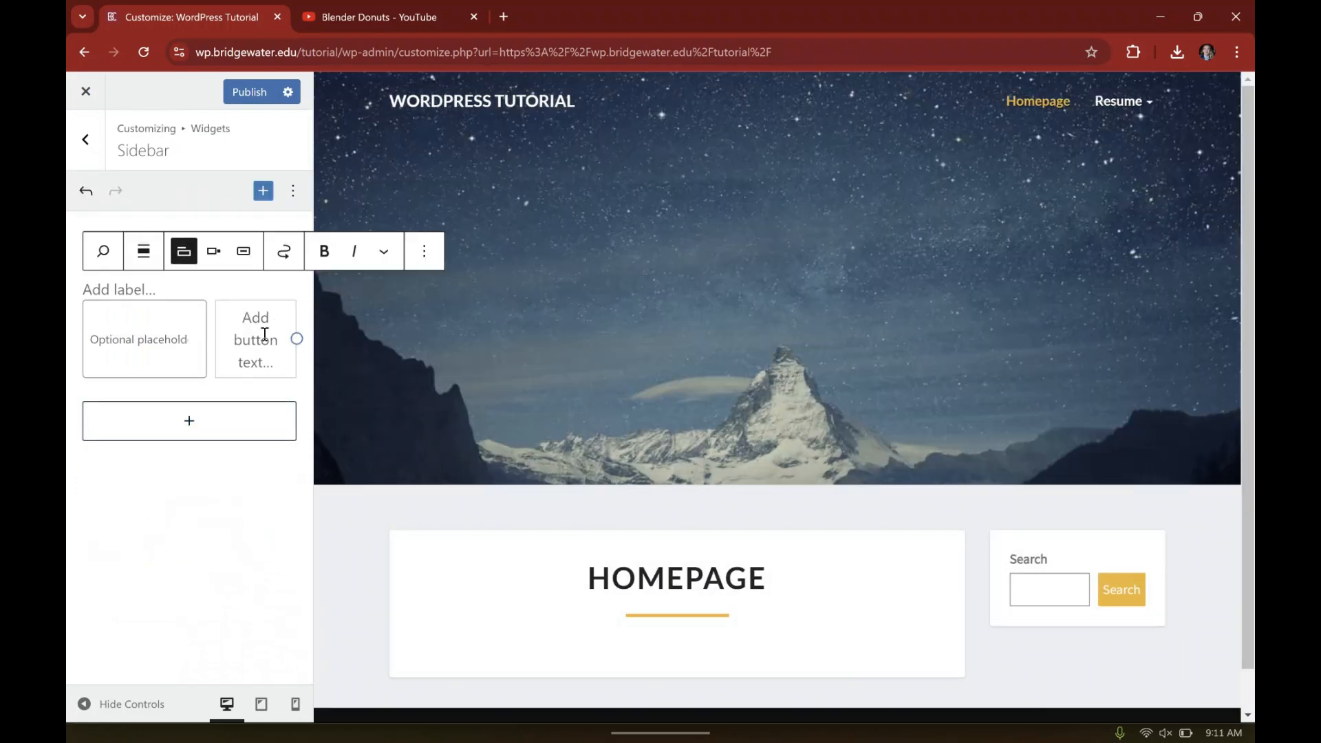
{"action": "left_click", "coordinate": [426, 253]}
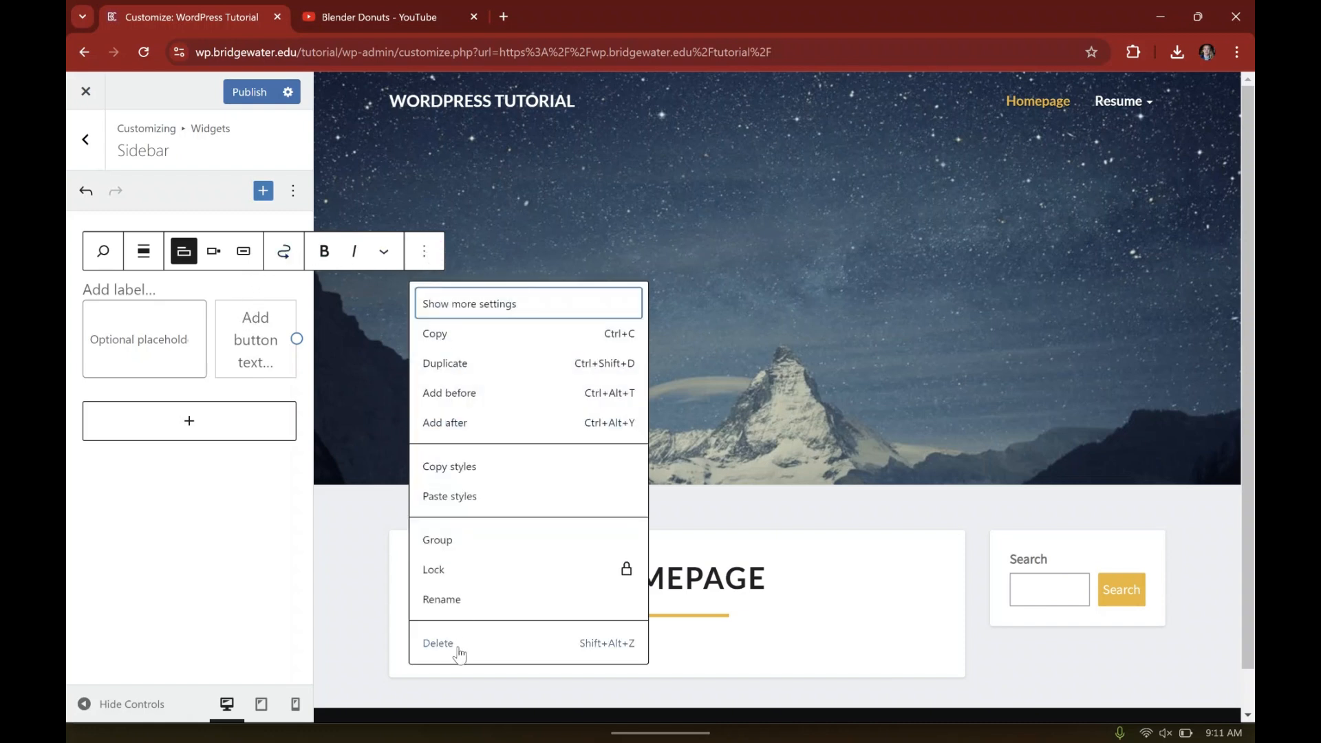
{"action": "left_click", "coordinate": [457, 647]}
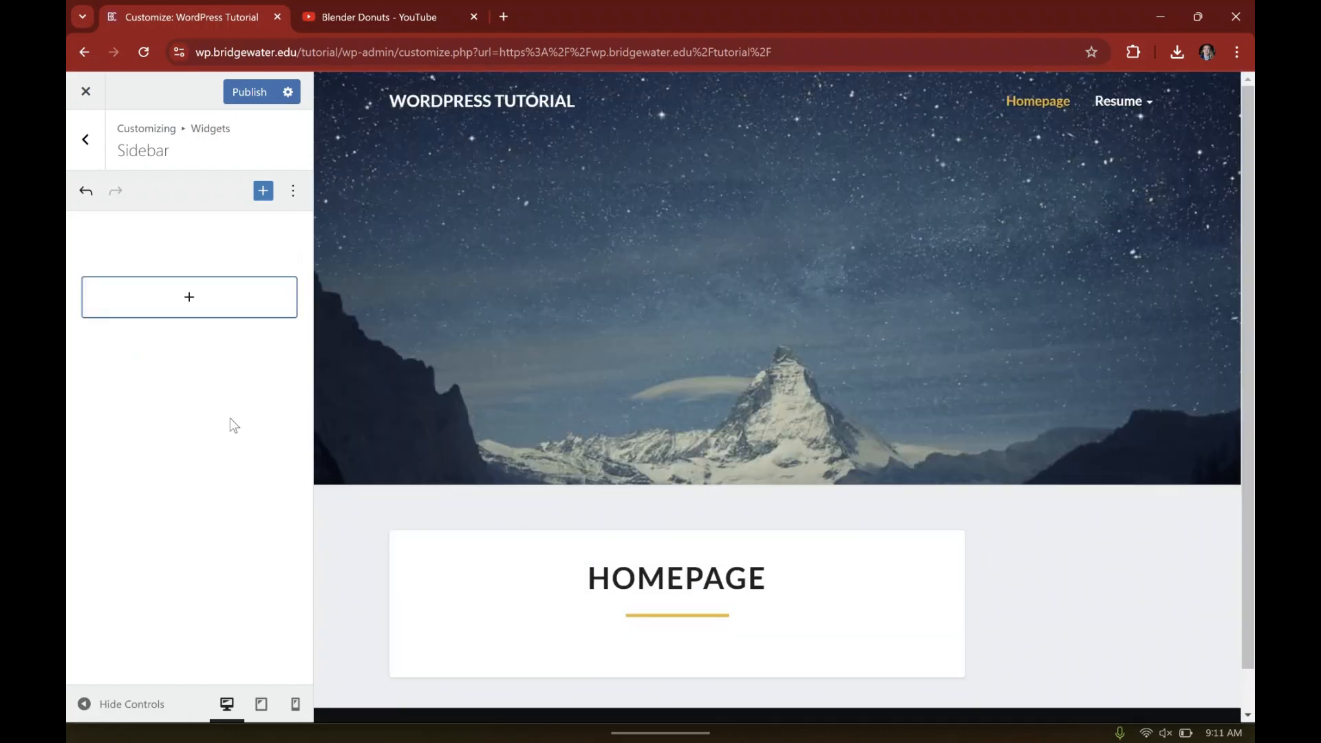
Step: Publish the sidebar changes and close the customizer
{"action": "left_click", "coordinate": [87, 142]}
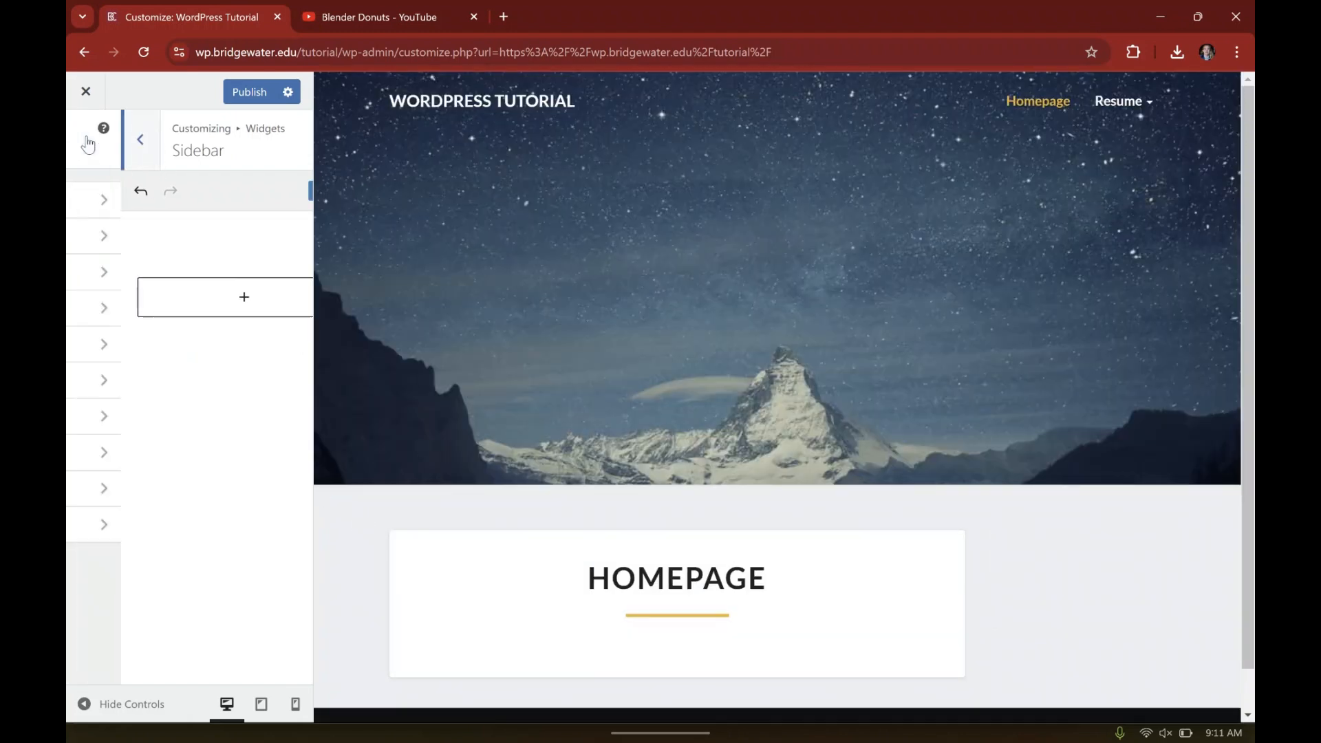
{"action": "left_click", "coordinate": [249, 94]}
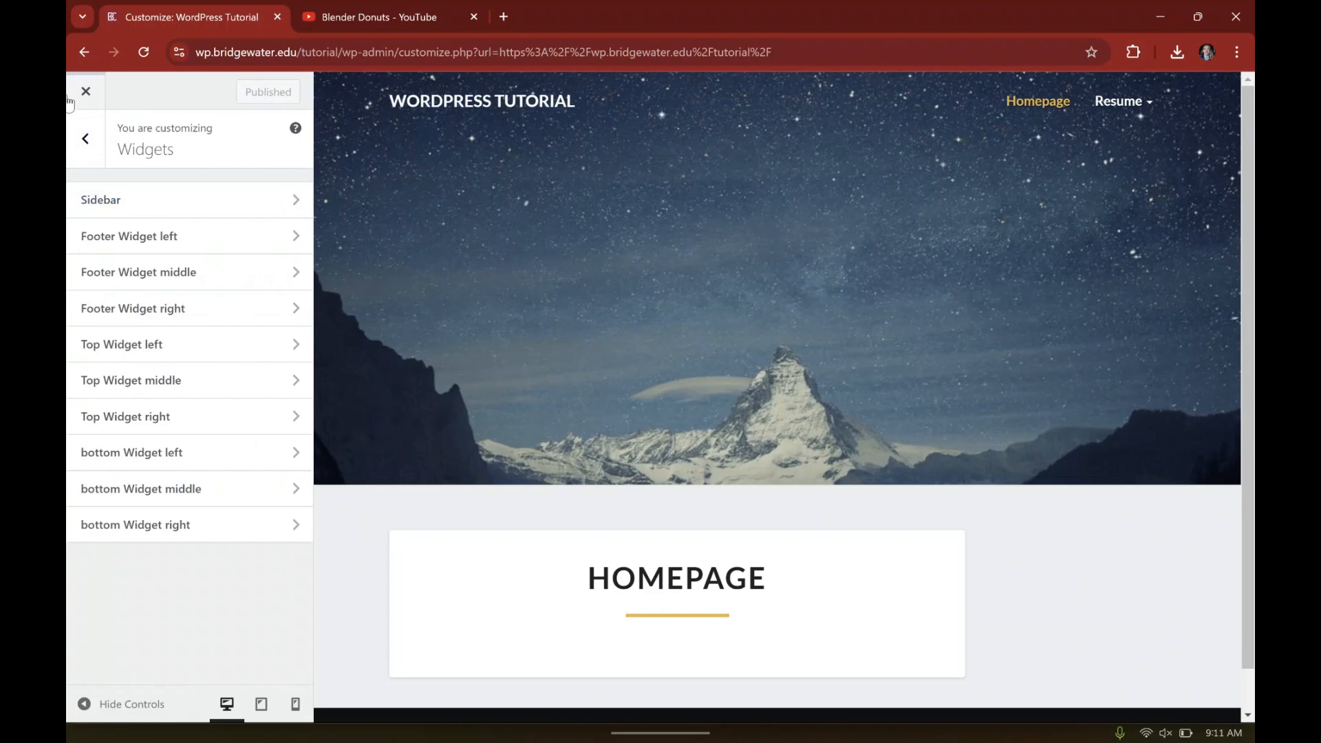
{"action": "left_click", "coordinate": [85, 152]}
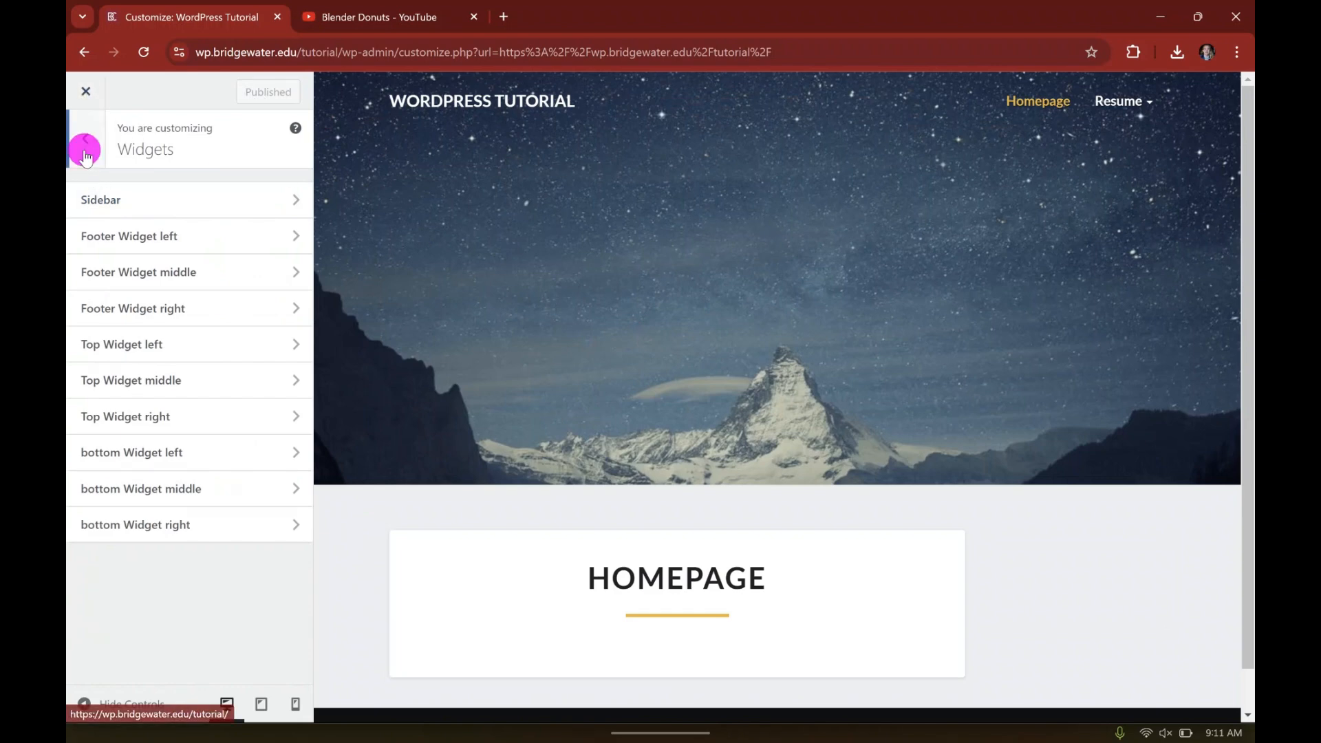
{"action": "left_click", "coordinate": [86, 91]}
Step: Check the Resume page and the Homepage on the live site for the removed sidebar widgets
{"action": "mouse_move", "coordinate": [1102, 156]}
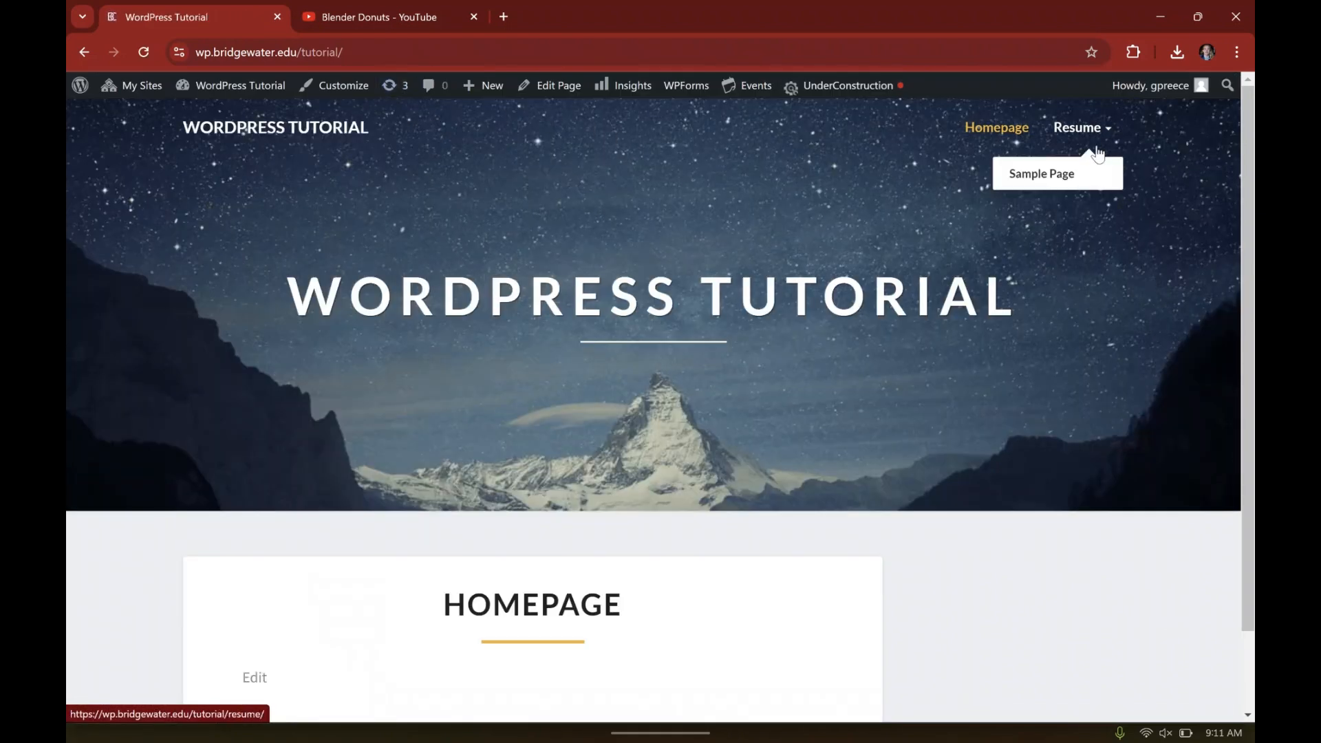
{"action": "left_click", "coordinate": [1078, 127]}
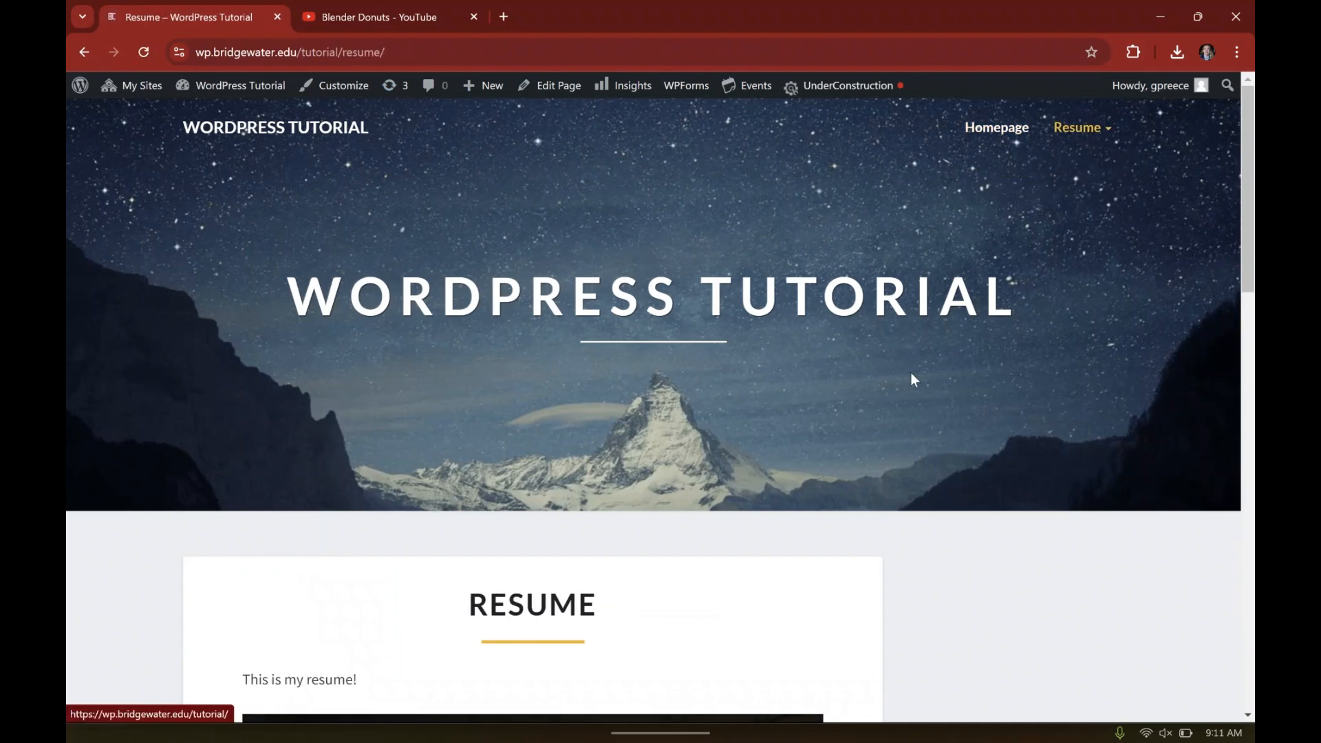
{"action": "scroll", "coordinate": [911, 371], "scroll_direction": "down", "scroll_amount": 5}
{"action": "scroll", "coordinate": [905, 361], "scroll_direction": "up", "scroll_amount": 5}
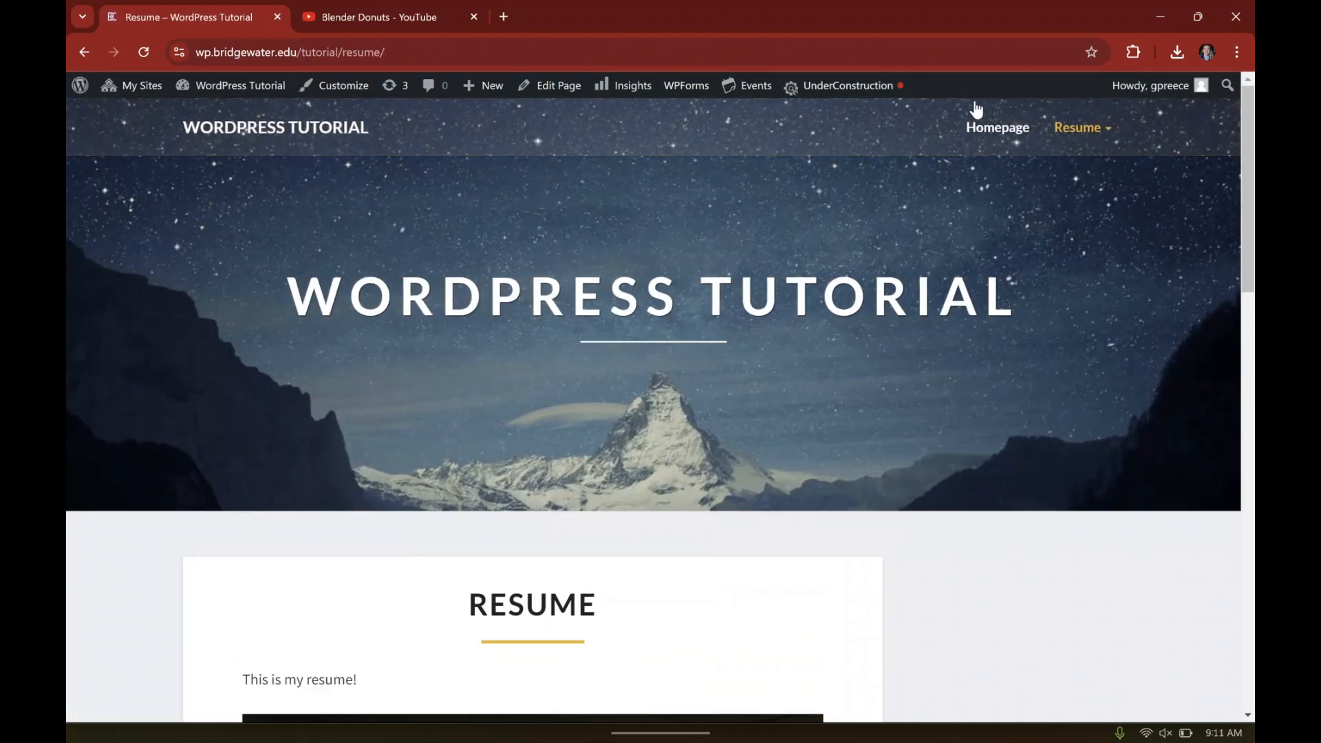
{"action": "left_click", "coordinate": [998, 132]}
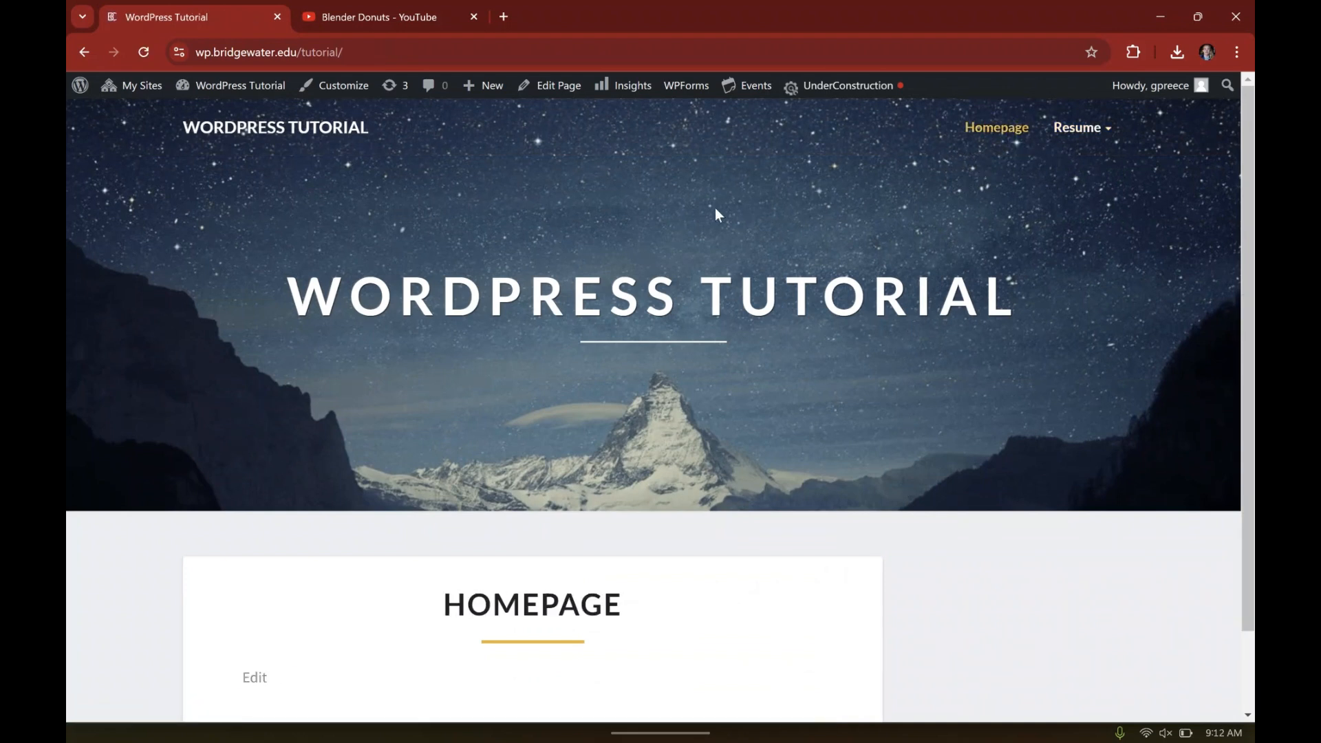
{"action": "scroll", "coordinate": [581, 177], "scroll_direction": "down", "scroll_amount": 1}
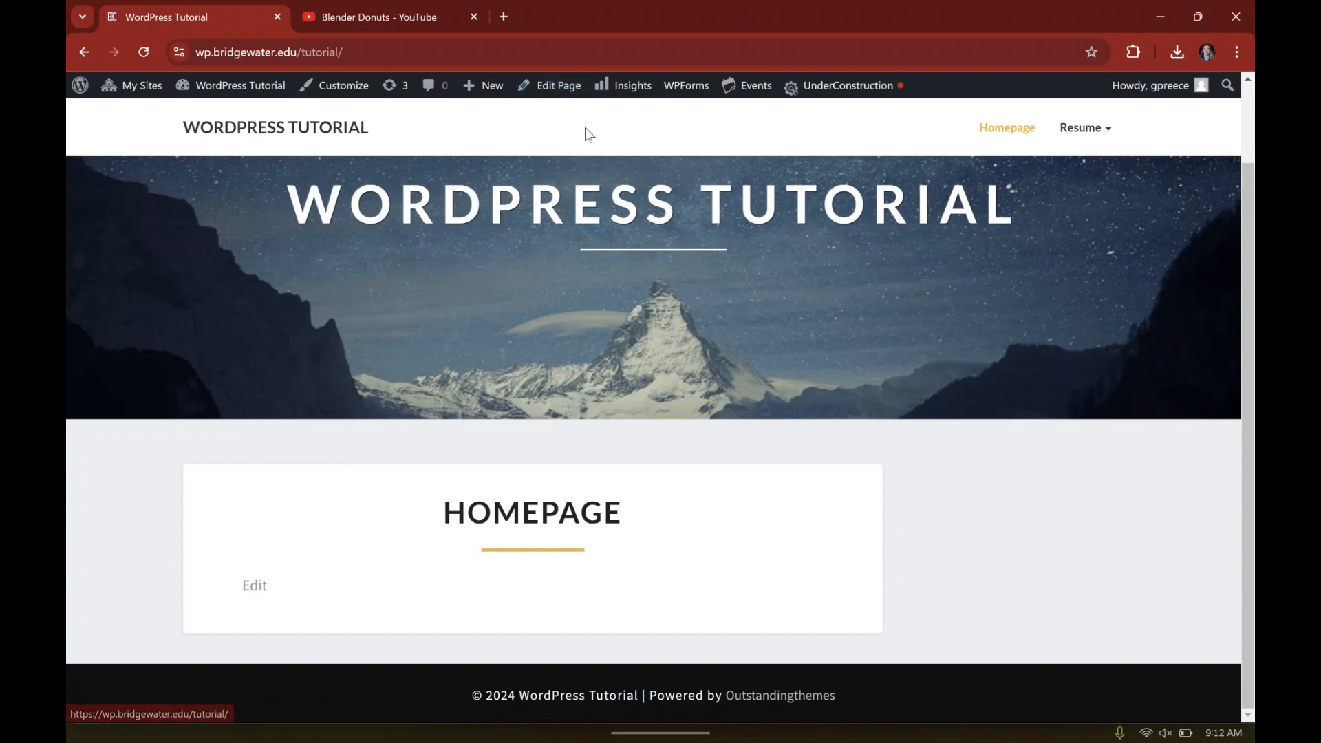
Step: Open the Homepage for editing, set its template to Full Width, and save the page
{"action": "left_click", "coordinate": [562, 91]}
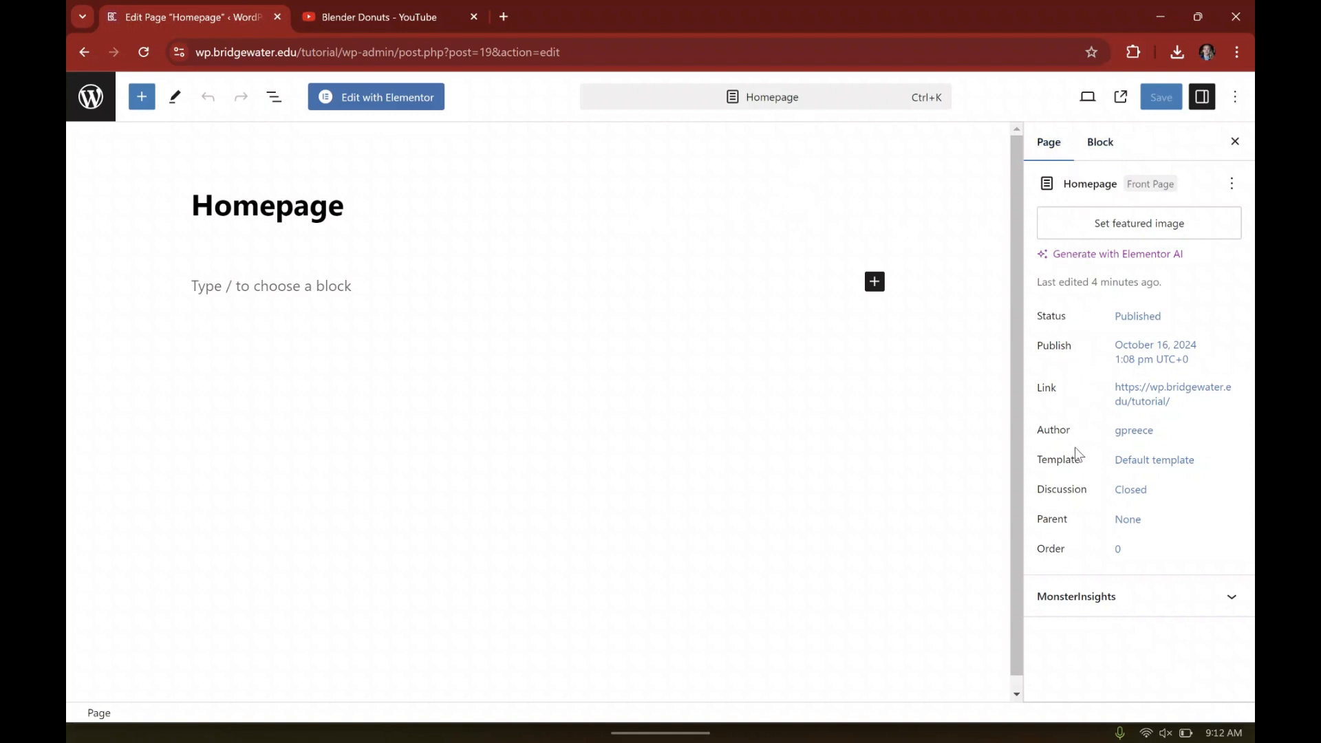
{"action": "left_click", "coordinate": [1134, 465]}
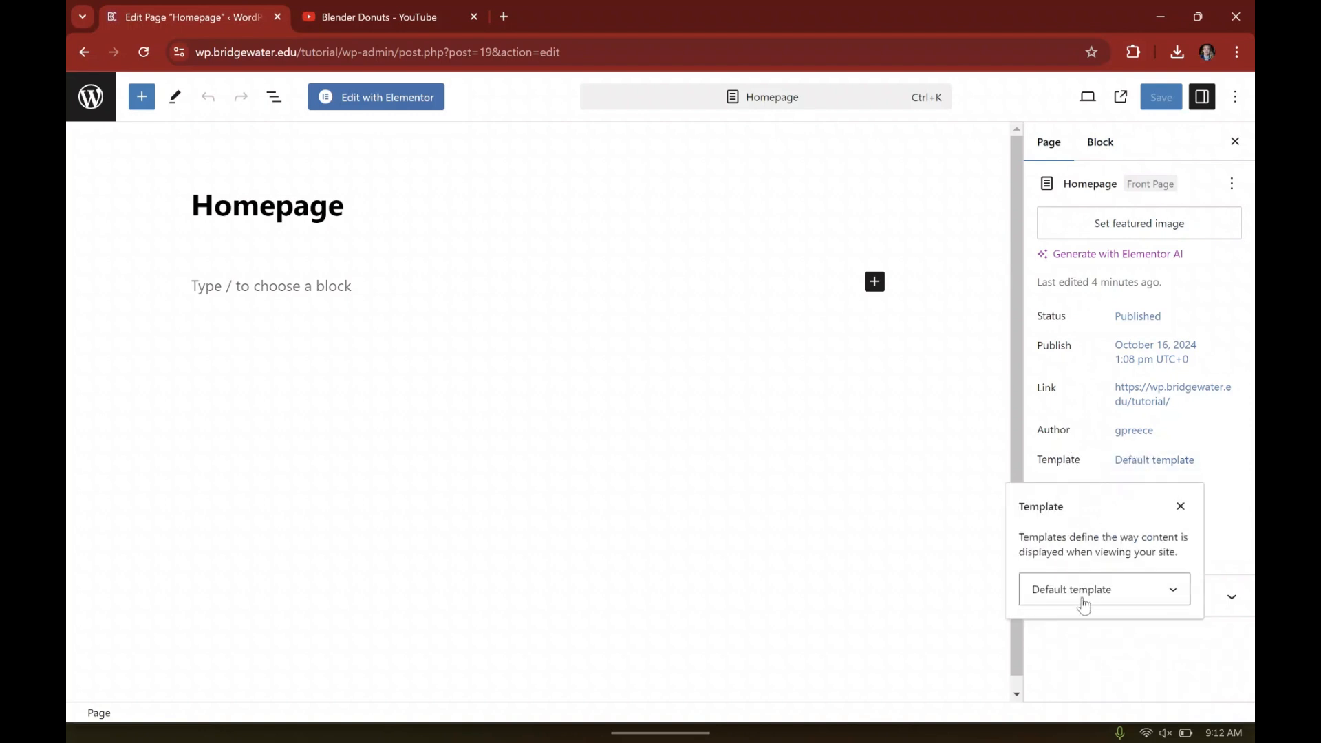
{"action": "left_click", "coordinate": [1083, 605]}
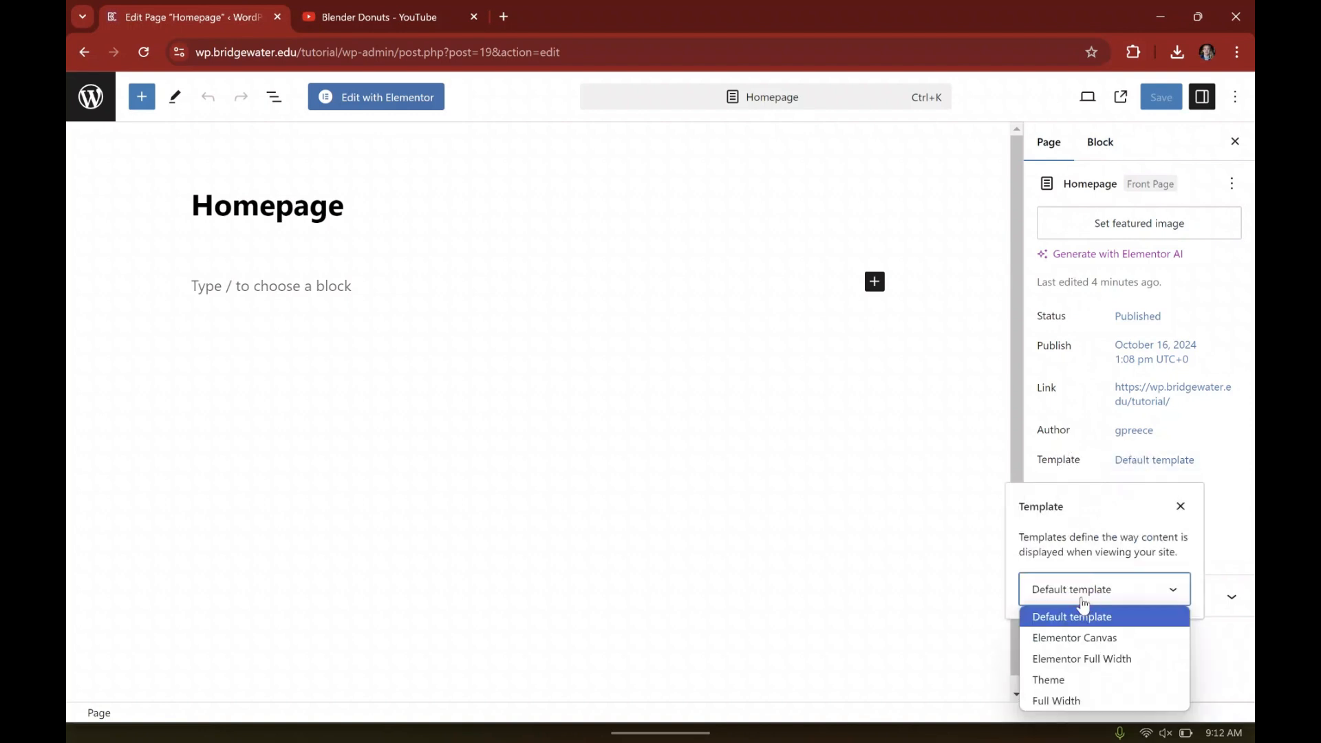
{"action": "left_click", "coordinate": [1061, 698]}
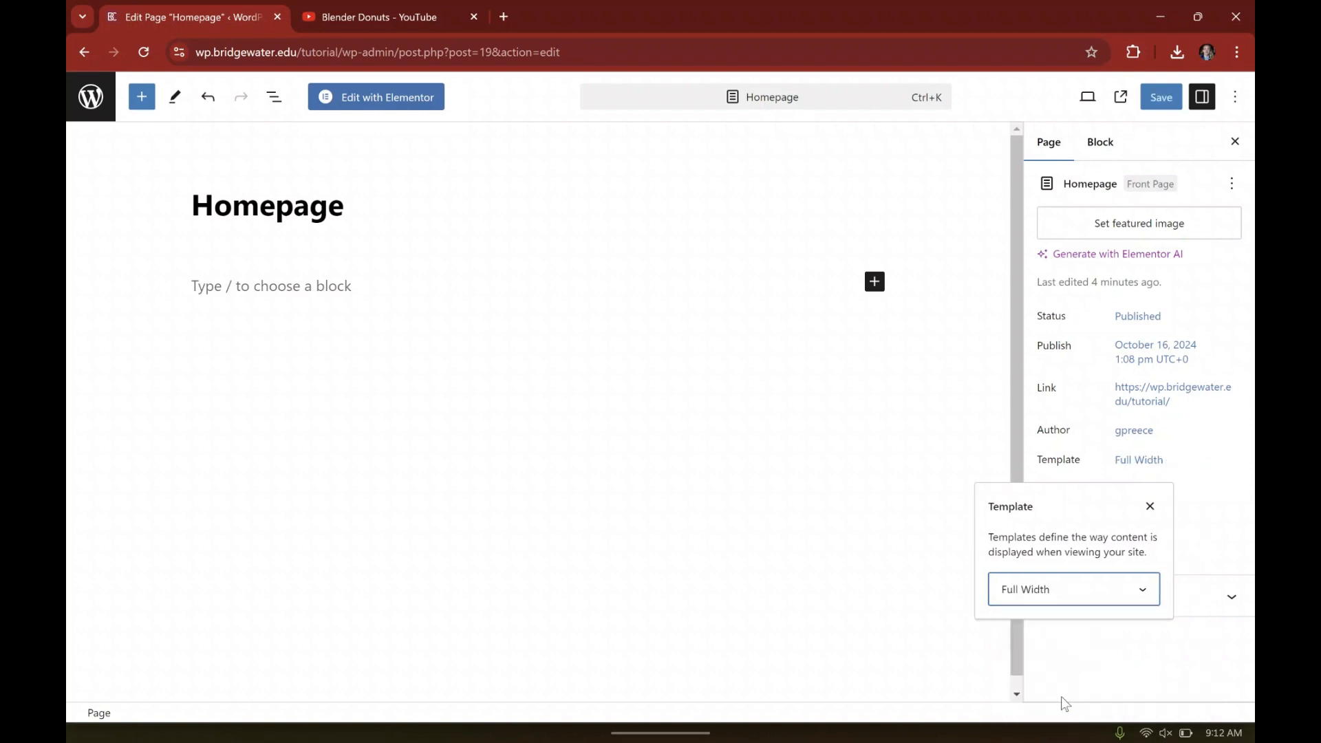
{"action": "left_click", "coordinate": [1161, 97]}
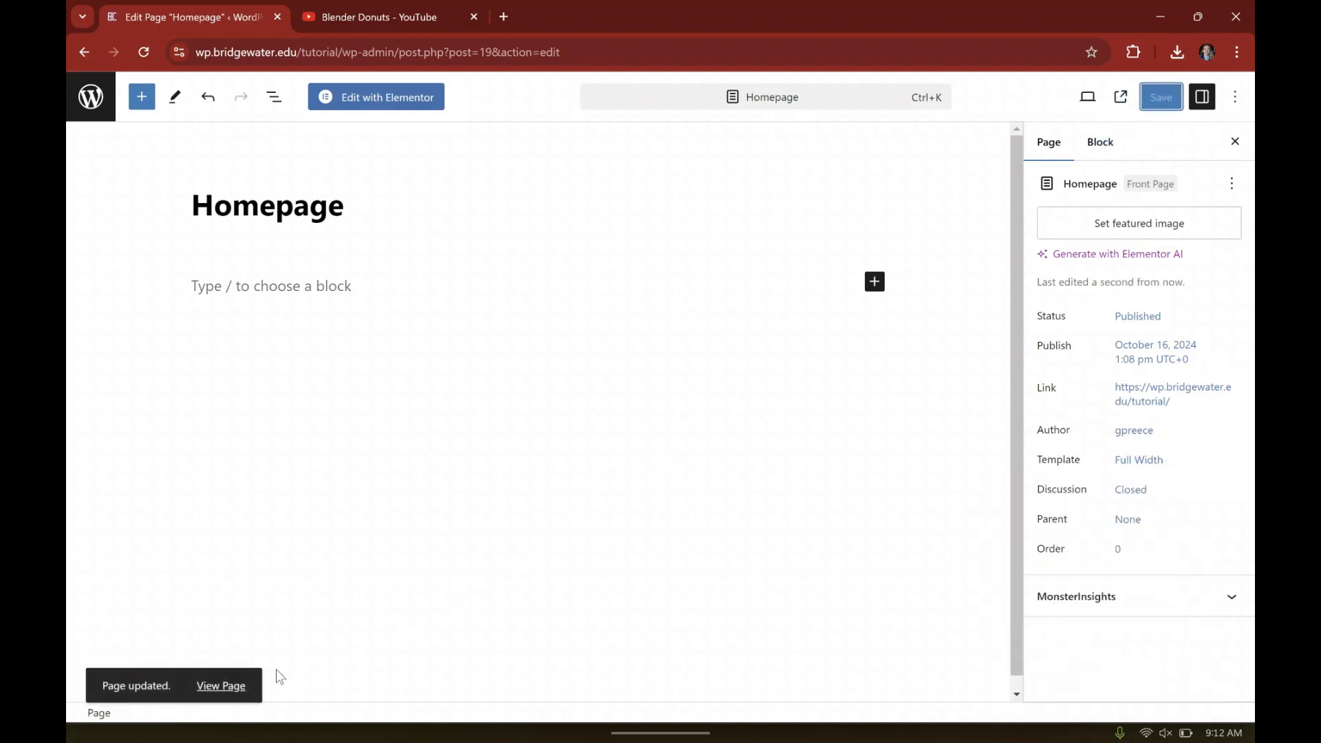
Step: View the updated Homepage on the live site and examine its layout down to the footer
{"action": "left_click", "coordinate": [228, 686]}
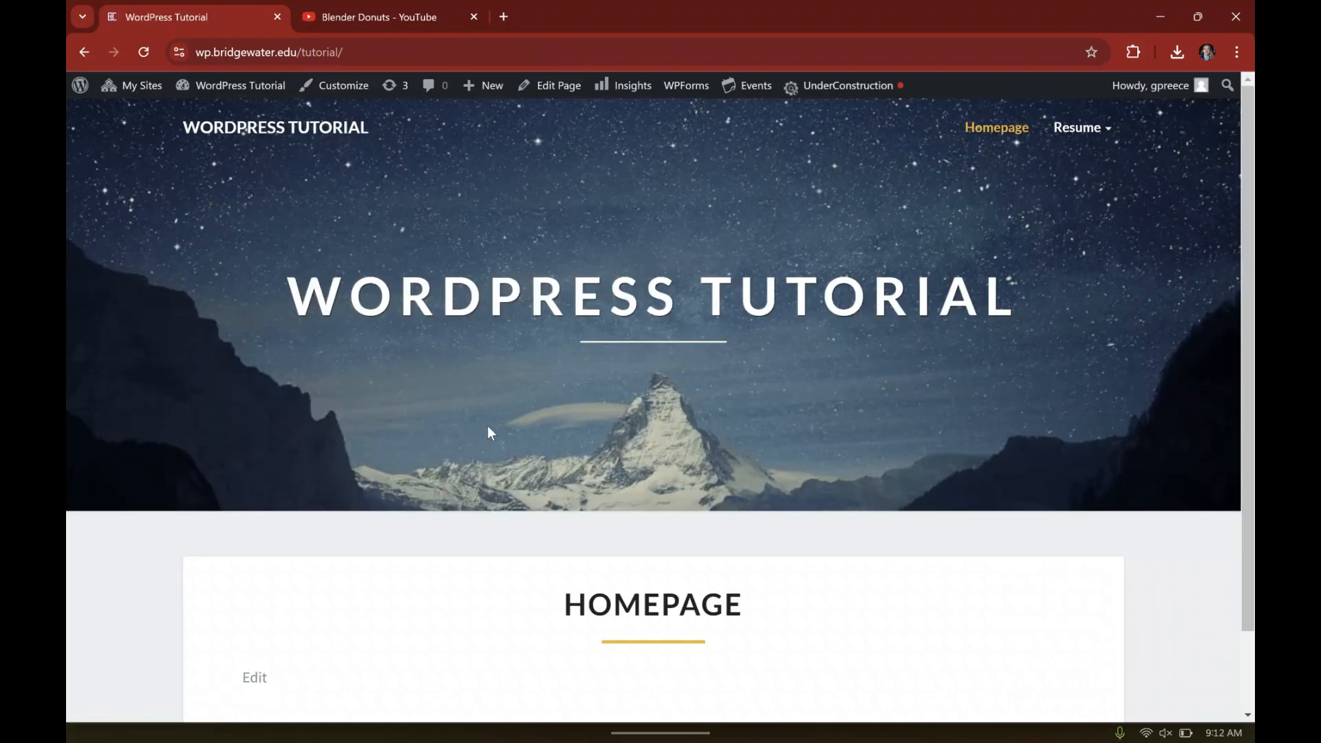
{"action": "scroll", "coordinate": [523, 412], "scroll_direction": "down", "scroll_amount": 2}
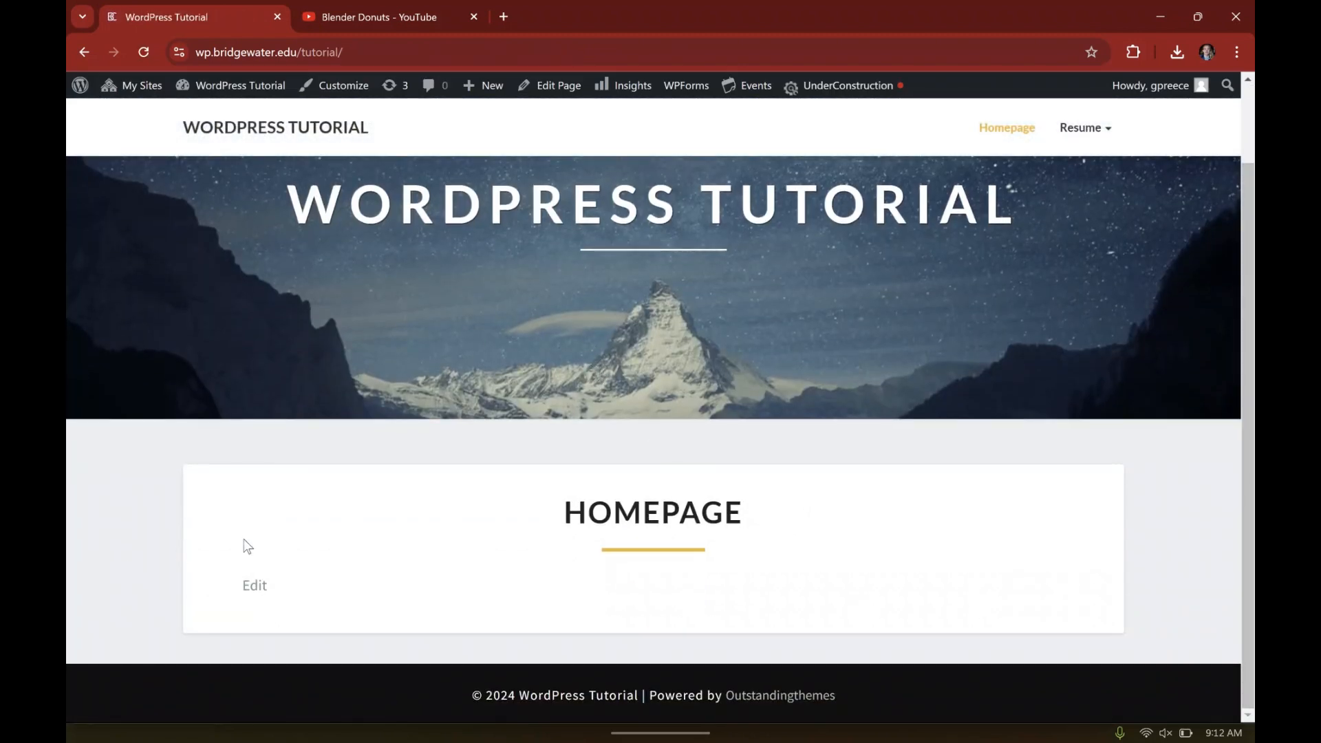
{"action": "scroll", "coordinate": [1058, 481], "scroll_direction": "up", "scroll_amount": 3}
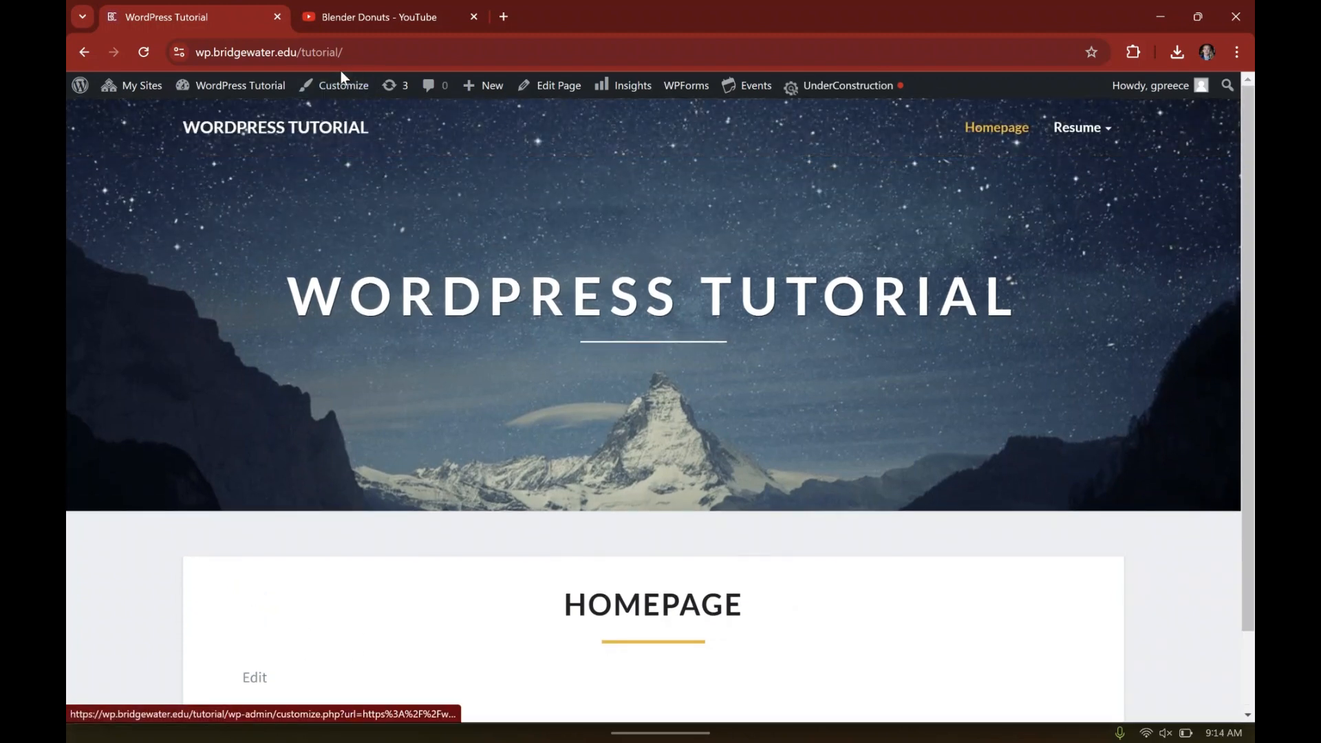
{"action": "scroll", "coordinate": [703, 237], "scroll_direction": "down", "scroll_amount": 2}
{"action": "scroll", "coordinate": [700, 228], "scroll_direction": "up", "scroll_amount": 2}
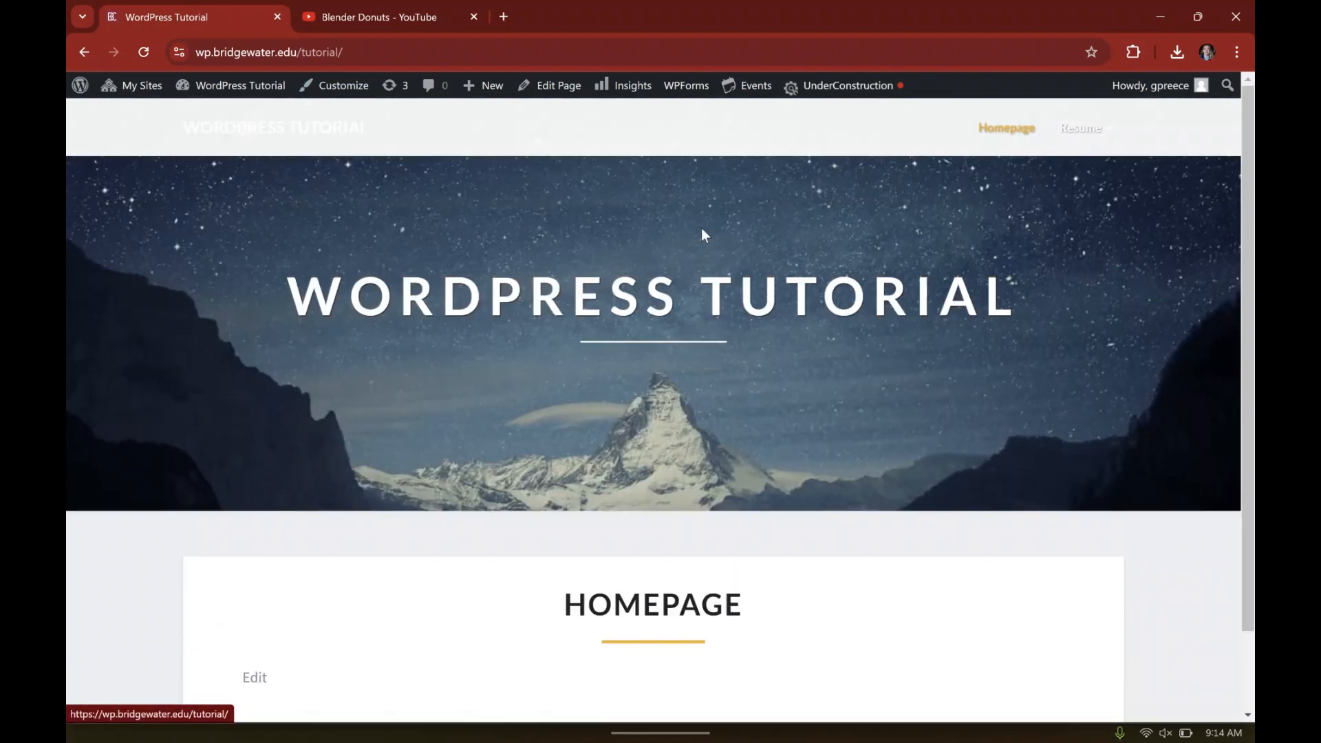
Step: Reopen the customizer to review where changes are published, and return to the live Homepage
{"action": "left_click", "coordinate": [328, 88]}
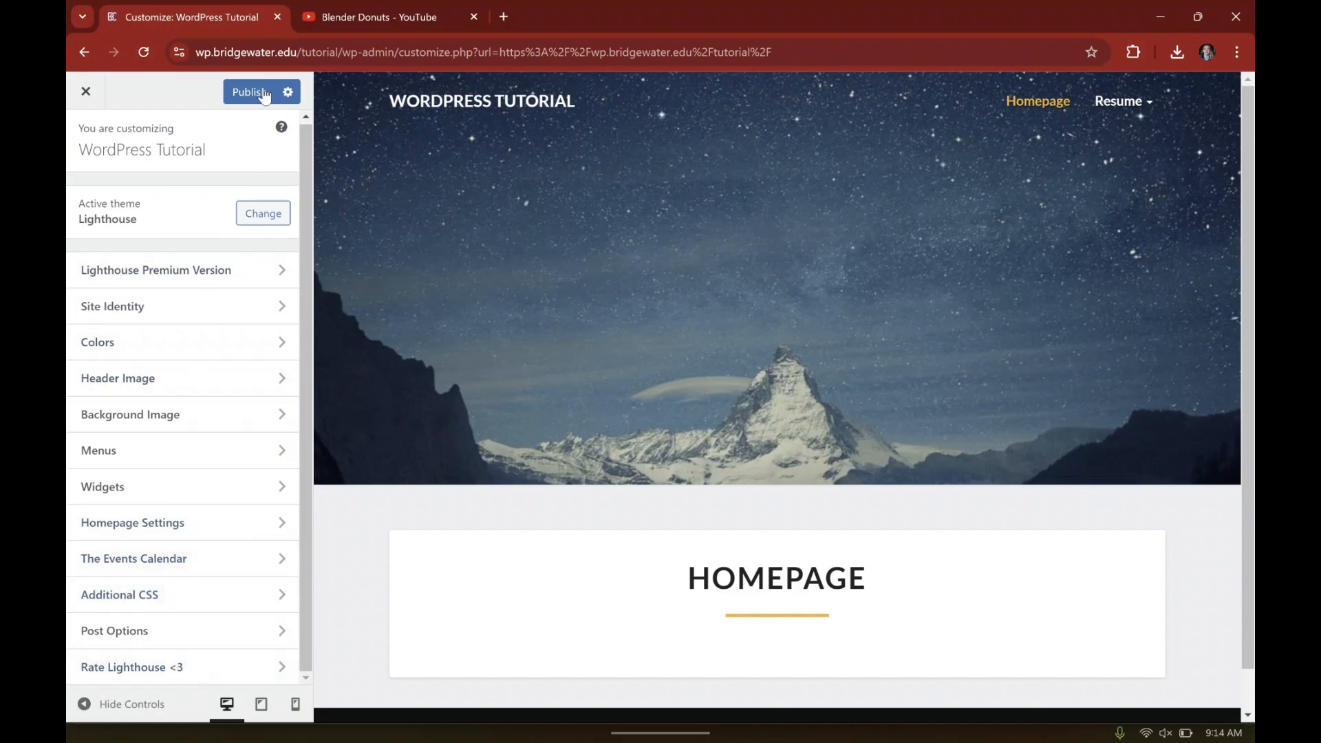
{"action": "left_click", "coordinate": [253, 96]}
{"action": "left_click", "coordinate": [86, 102]}
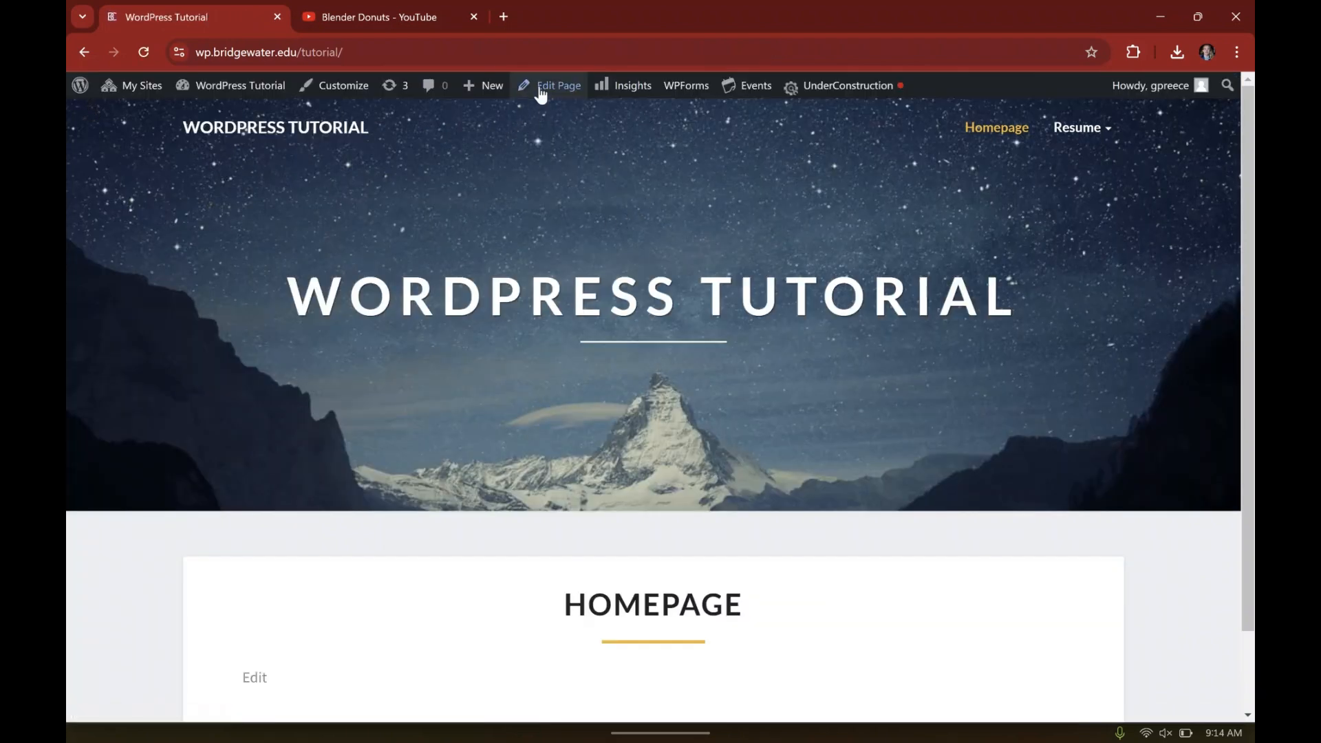
Step: Open the Homepage in the editor, browse the full block library, and return to the live site without adding a block
{"action": "left_click", "coordinate": [541, 89]}
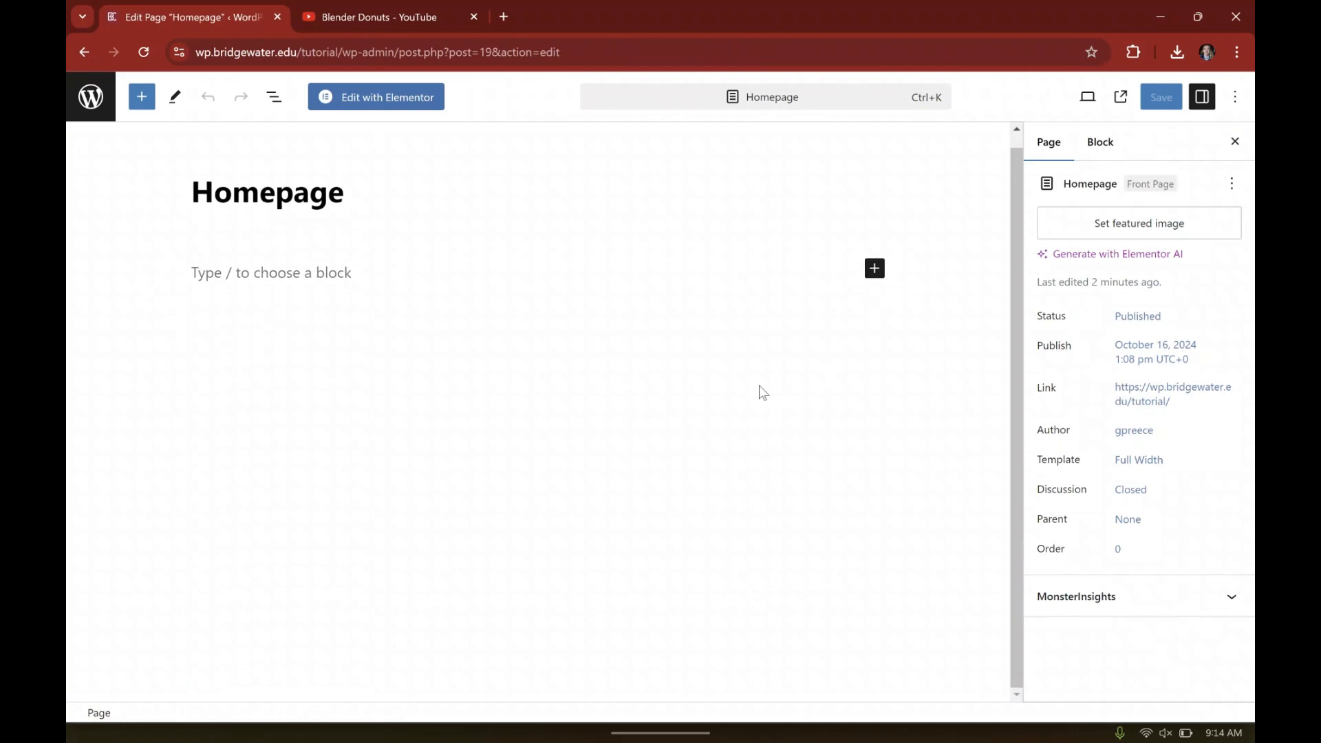
{"action": "left_click", "coordinate": [874, 270]}
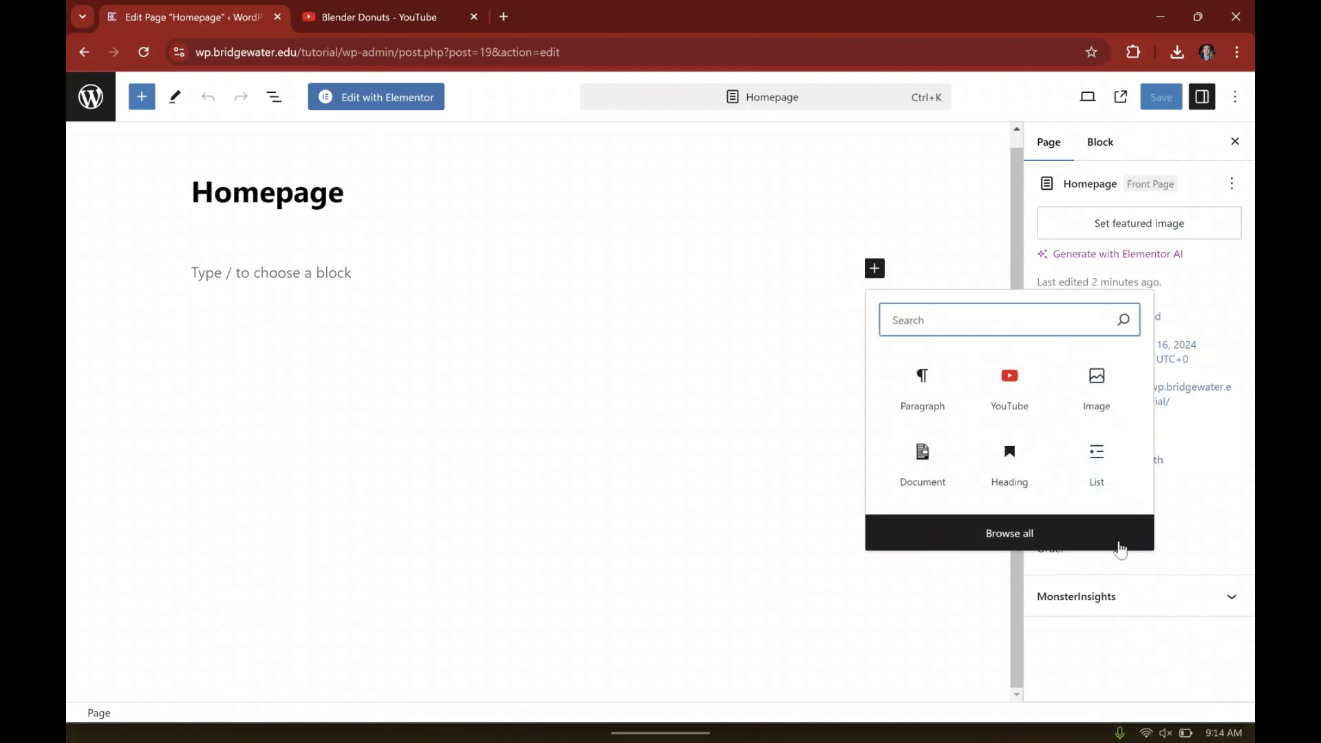
{"action": "left_click", "coordinate": [1016, 535]}
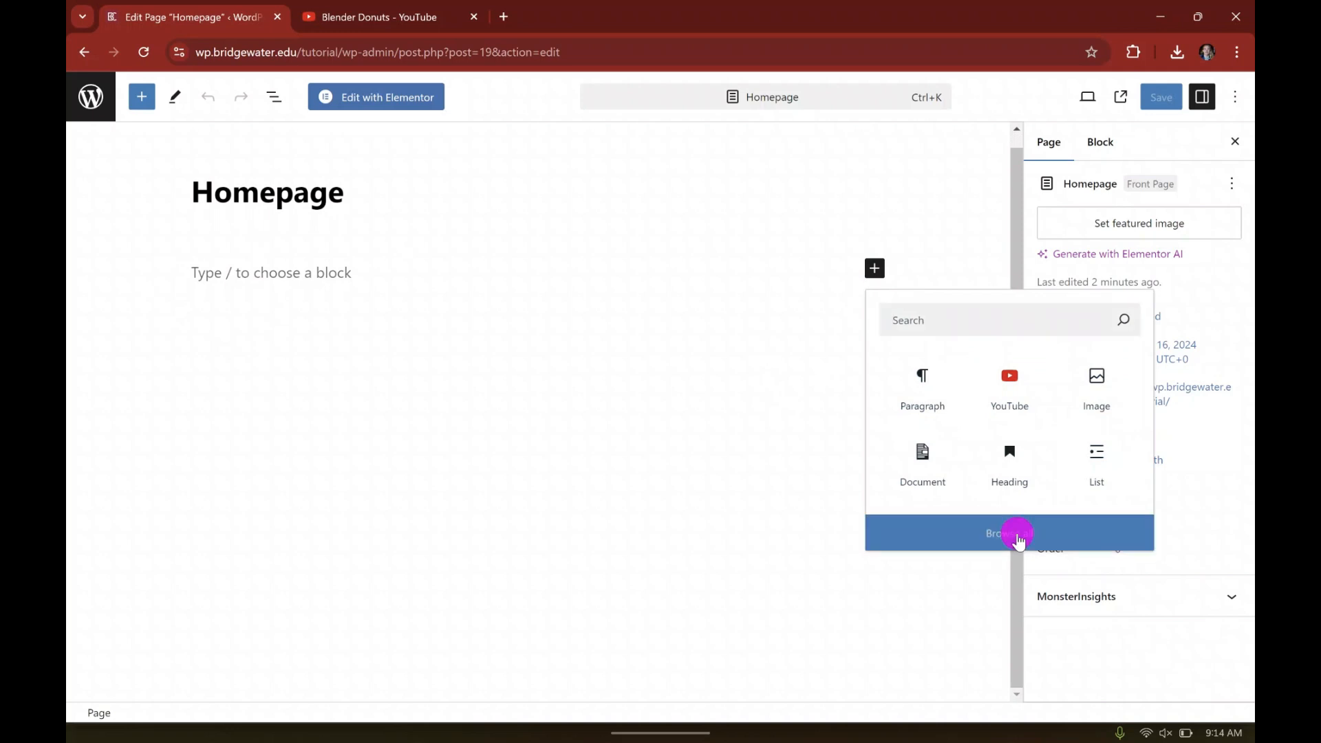
{"action": "scroll", "coordinate": [203, 333], "scroll_direction": "down", "scroll_amount": 8}
{"action": "scroll", "coordinate": [205, 337], "scroll_direction": "down", "scroll_amount": 6}
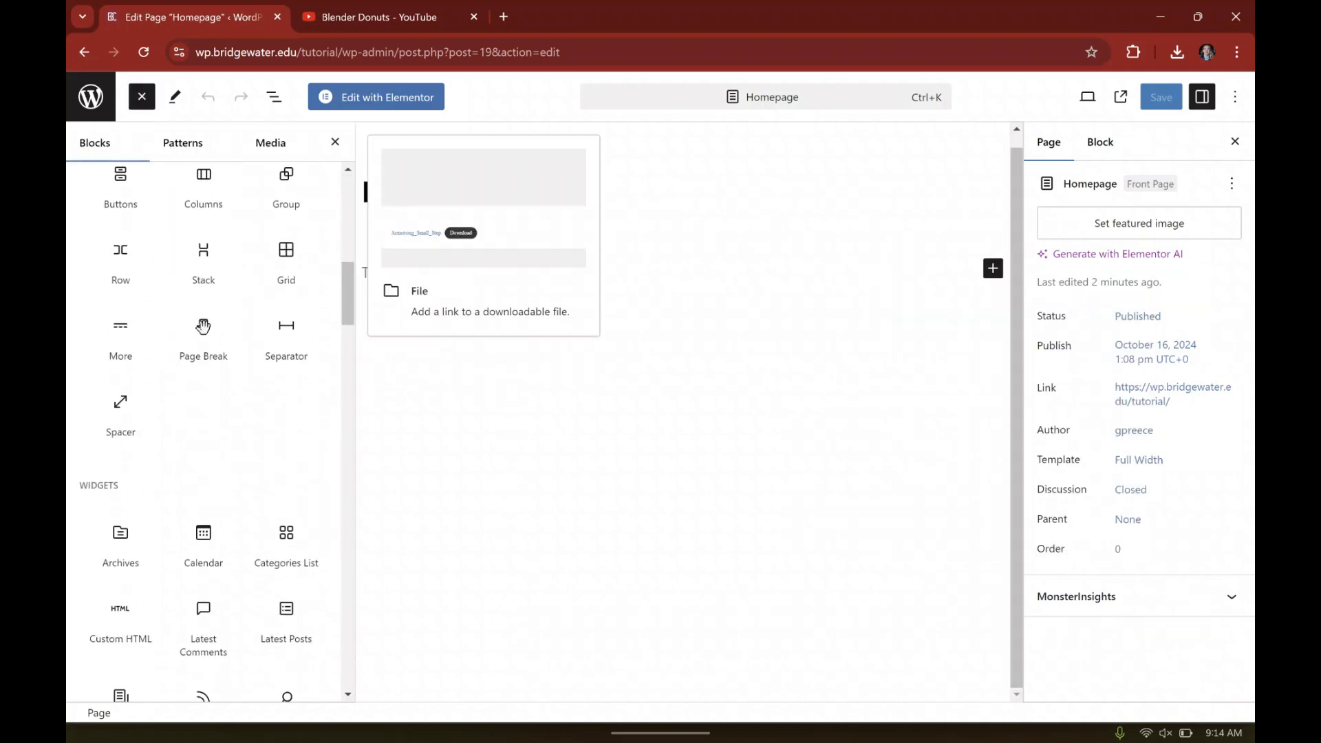
{"action": "scroll", "coordinate": [206, 335], "scroll_direction": "up", "scroll_amount": 3}
{"action": "scroll", "coordinate": [207, 335], "scroll_direction": "up", "scroll_amount": 4}
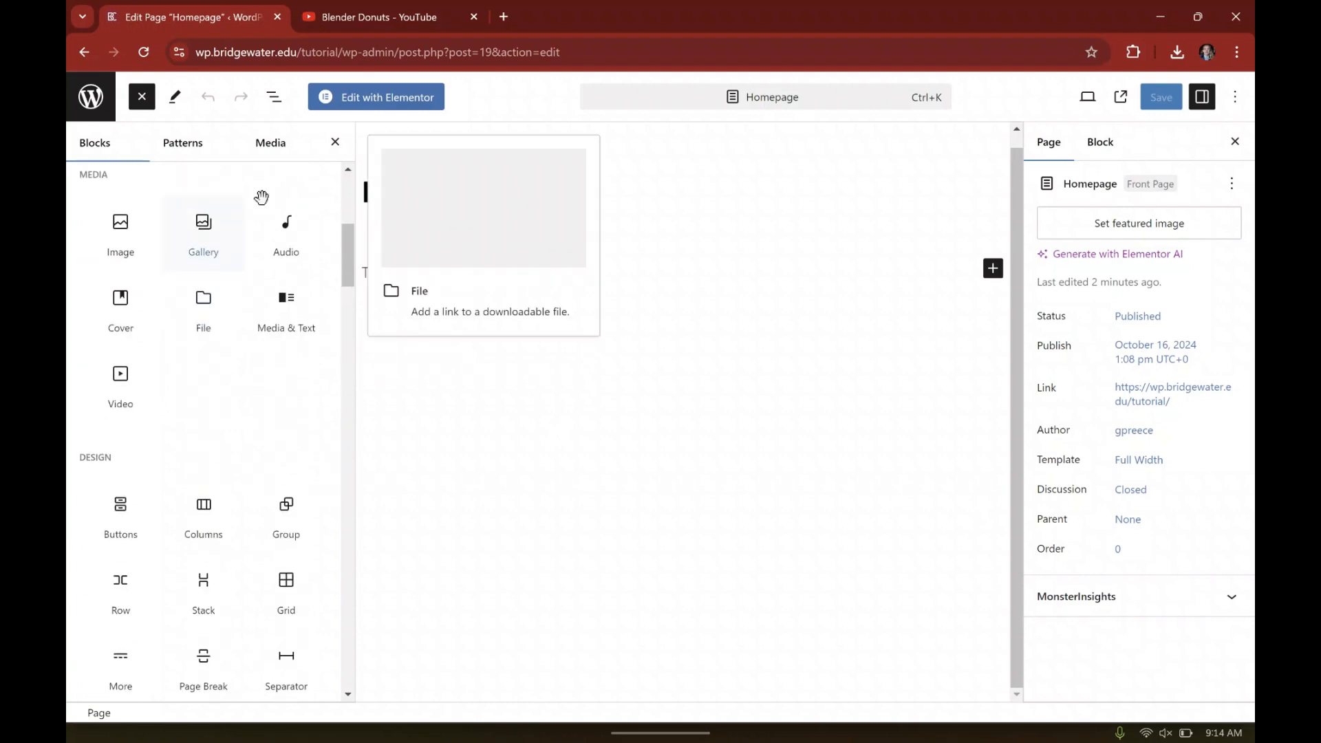
{"action": "left_click", "coordinate": [335, 142]}
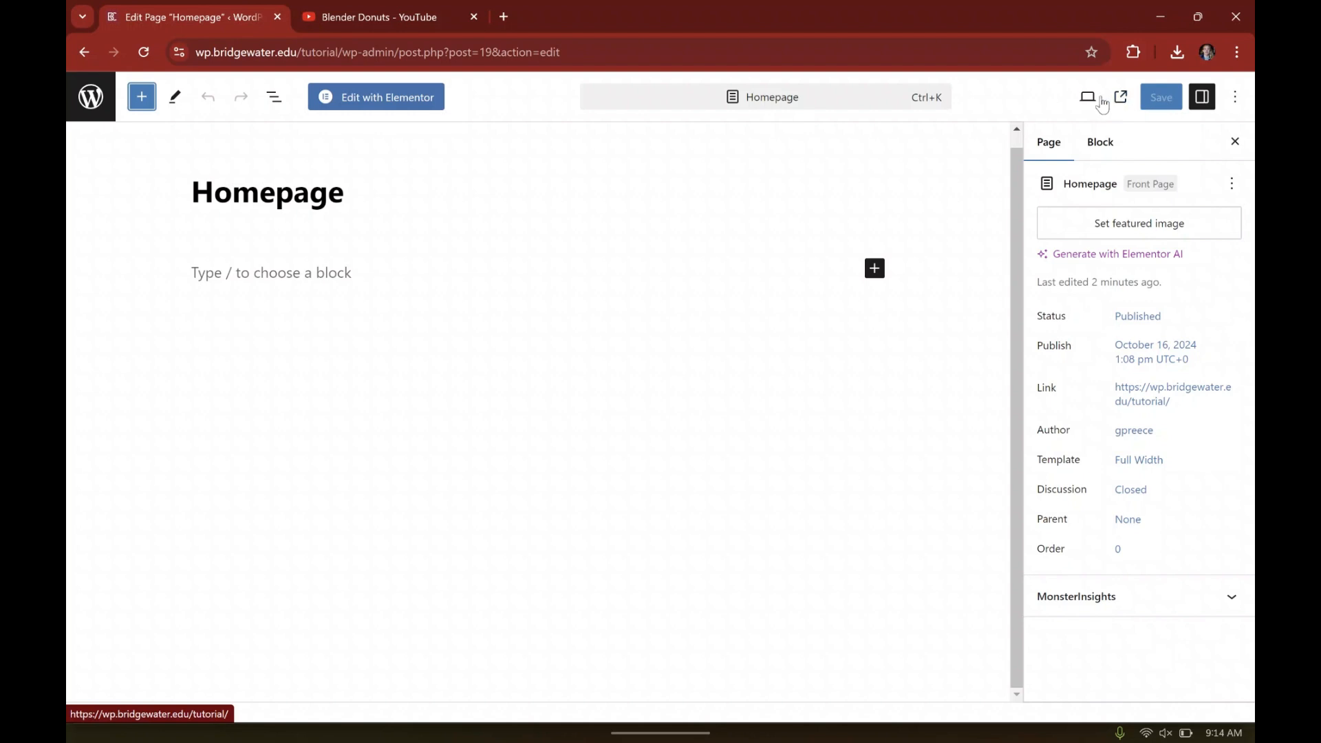
{"action": "left_click", "coordinate": [82, 55]}
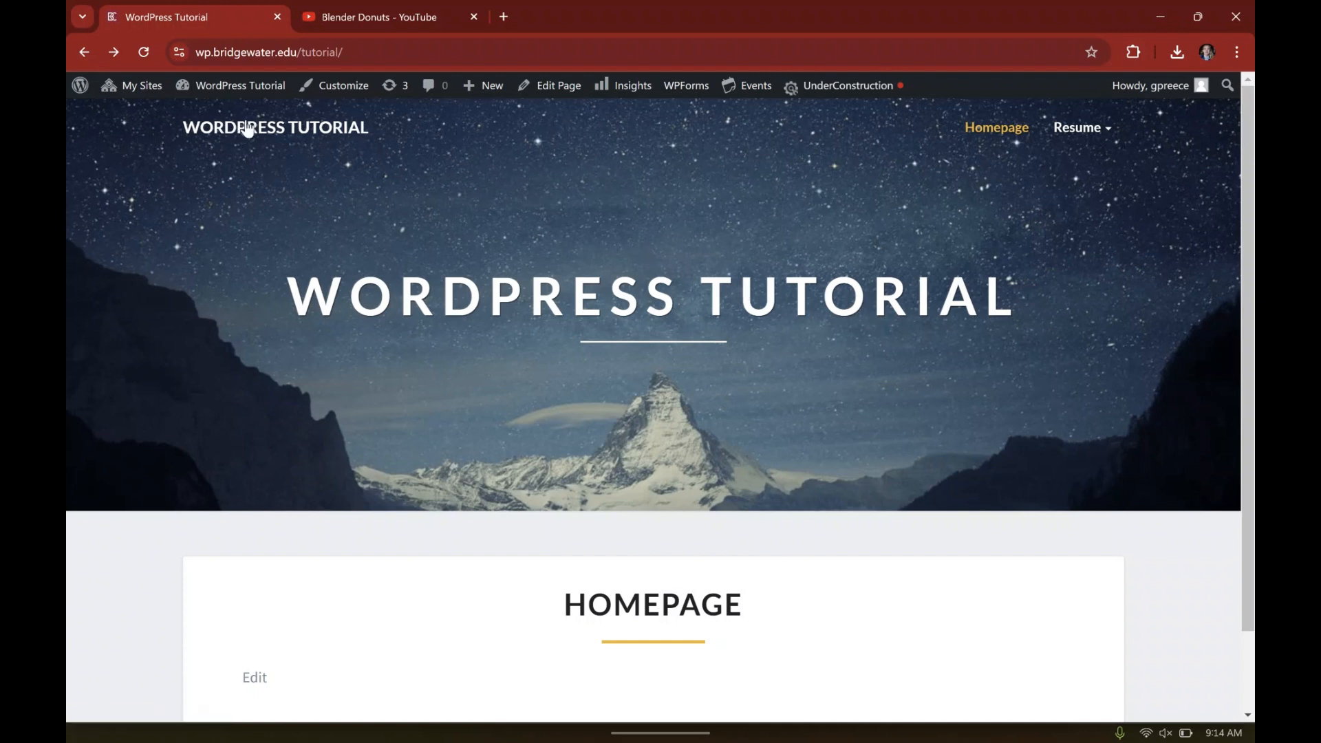
Step: Check the Resume submenu on the live site, and look through the installed themes in the admin area
{"action": "mouse_move", "coordinate": [1080, 138]}
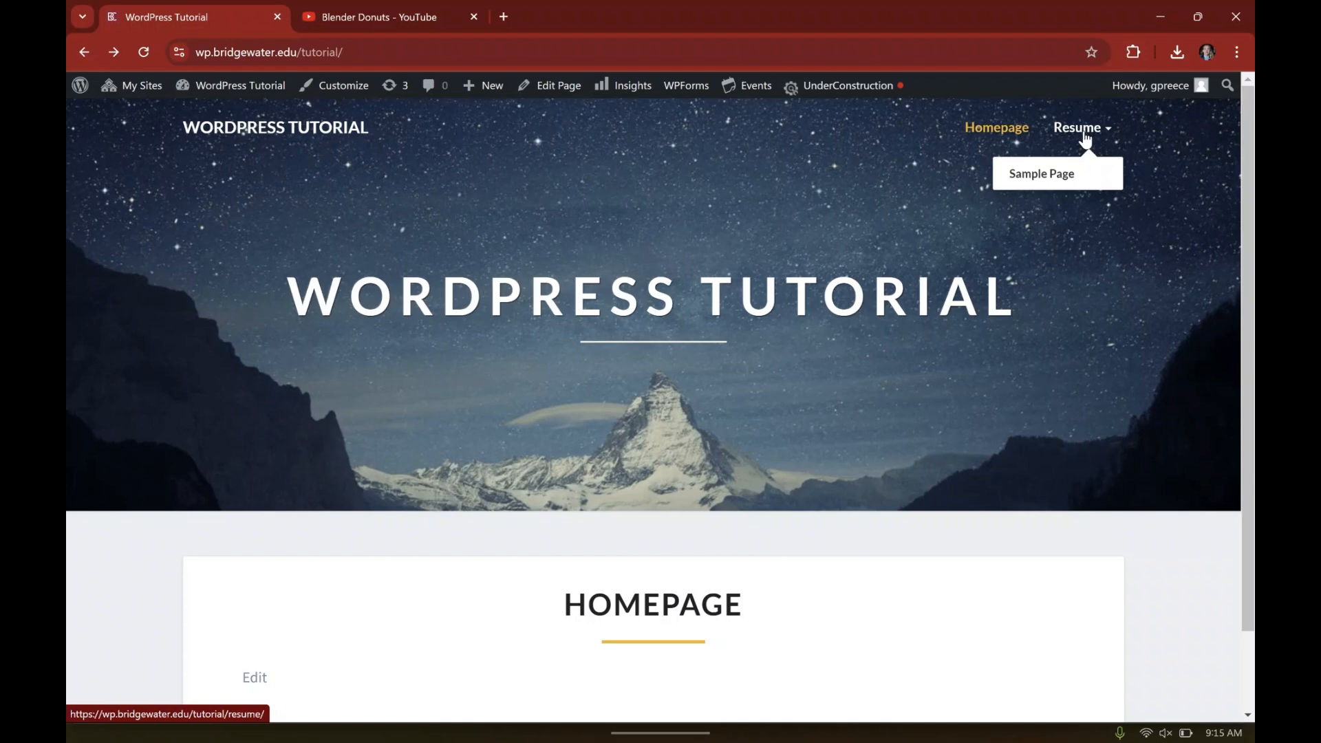
{"action": "left_click", "coordinate": [81, 92]}
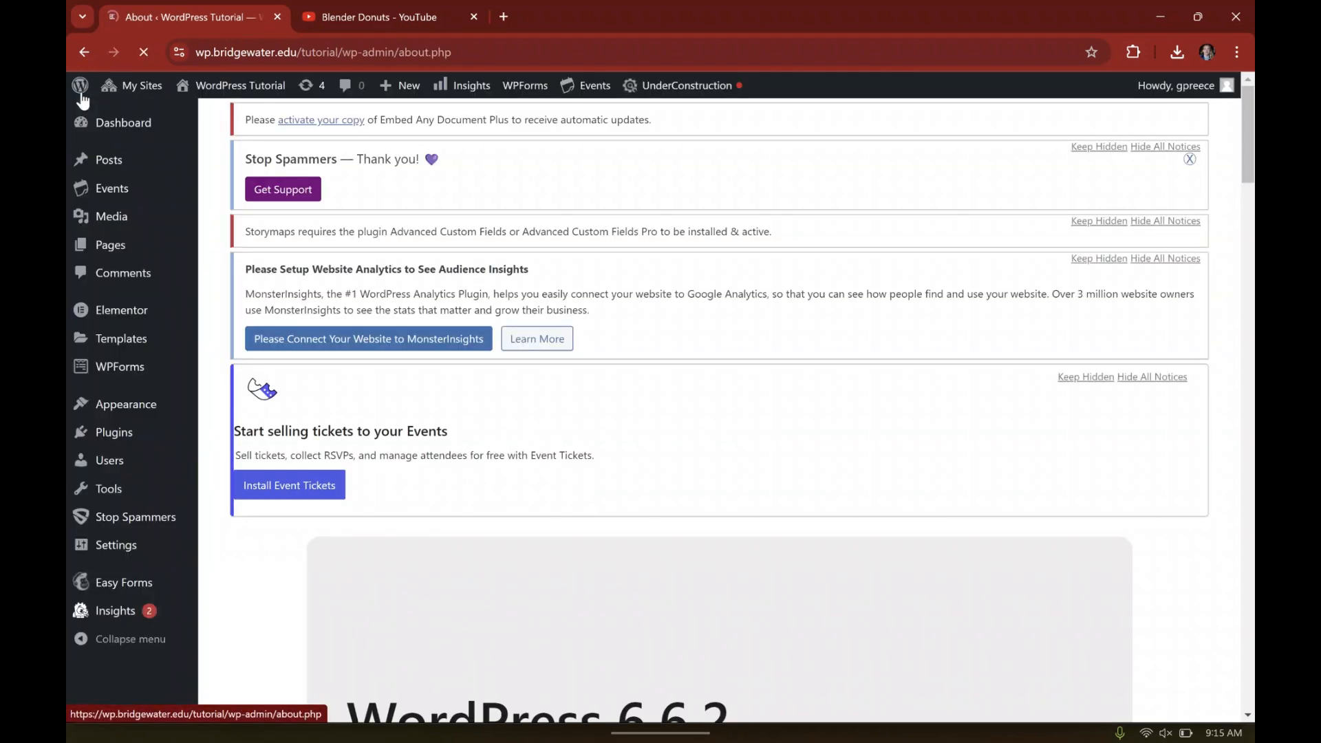
{"action": "mouse_move", "coordinate": [129, 410]}
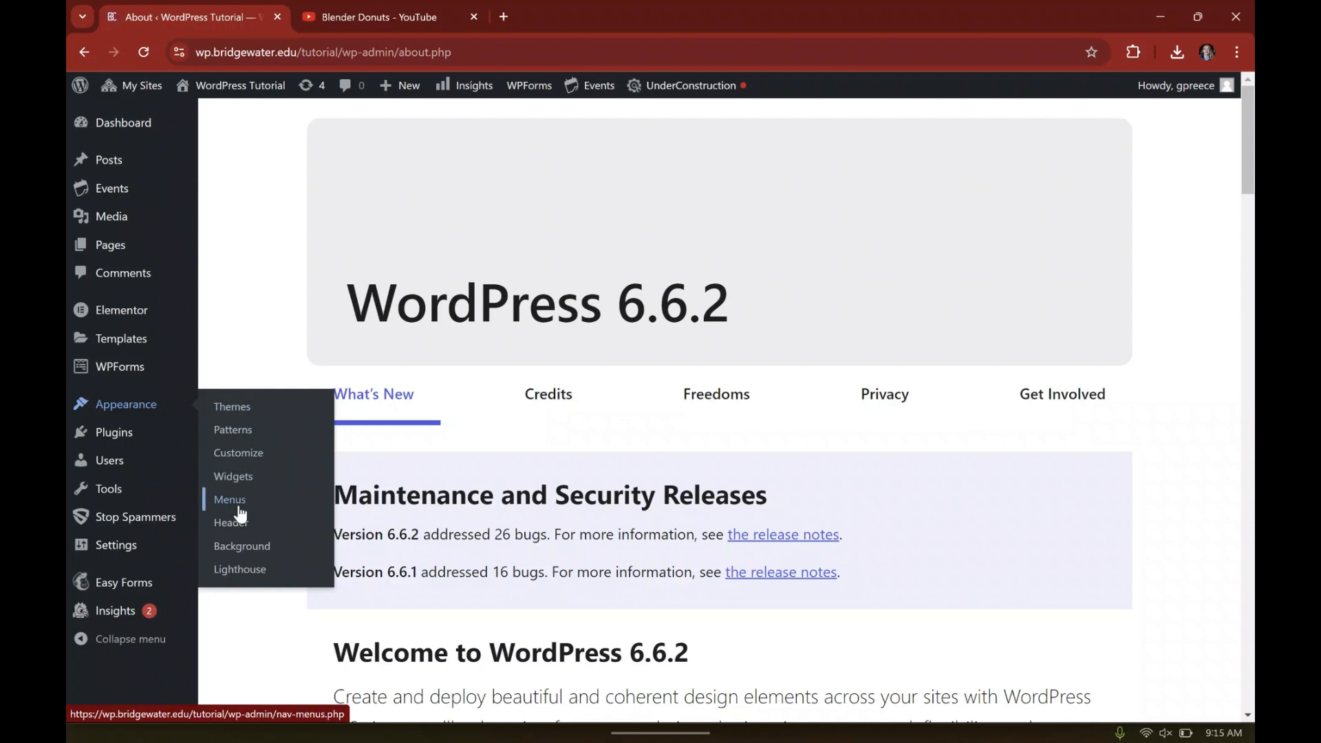
{"action": "left_click", "coordinate": [235, 409]}
{"action": "scroll", "coordinate": [349, 423], "scroll_direction": "down", "scroll_amount": 1}
{"action": "scroll", "coordinate": [349, 423], "scroll_direction": "down", "scroll_amount": 4}
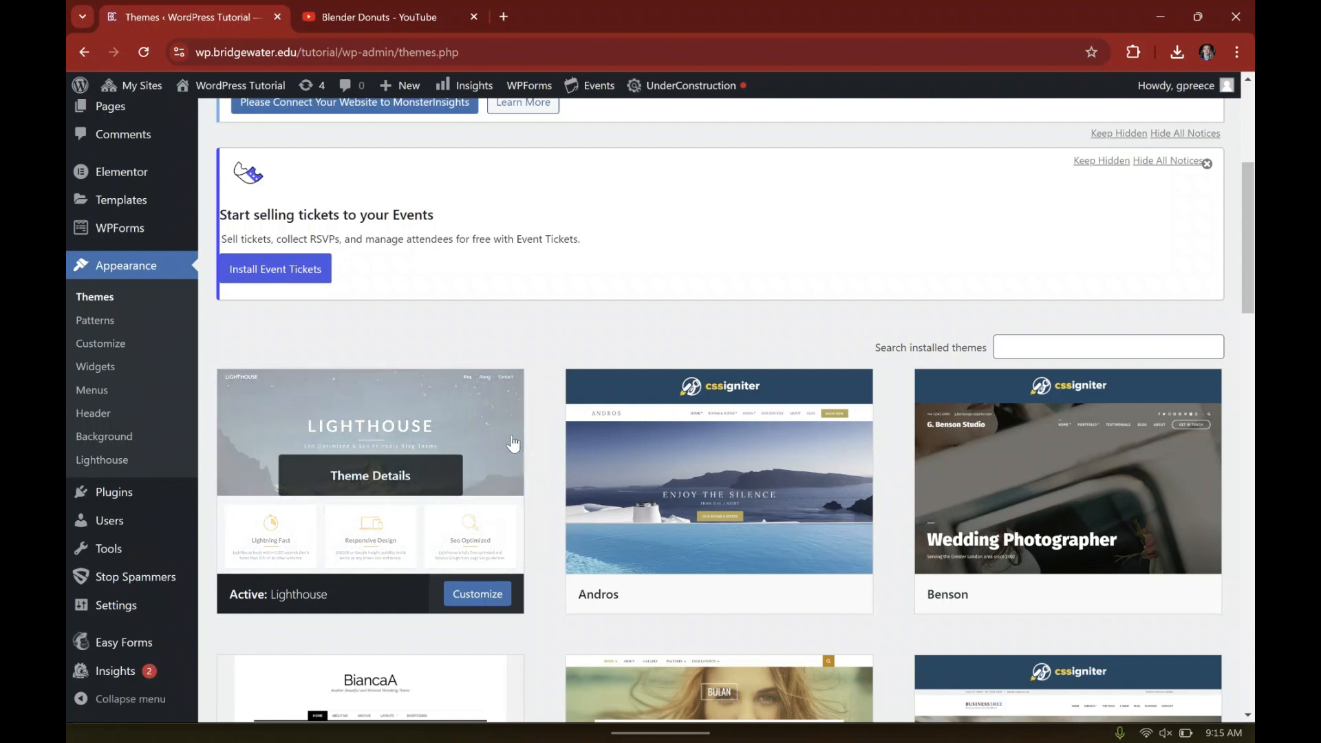
{"action": "scroll", "coordinate": [513, 444], "scroll_direction": "down", "scroll_amount": 3}
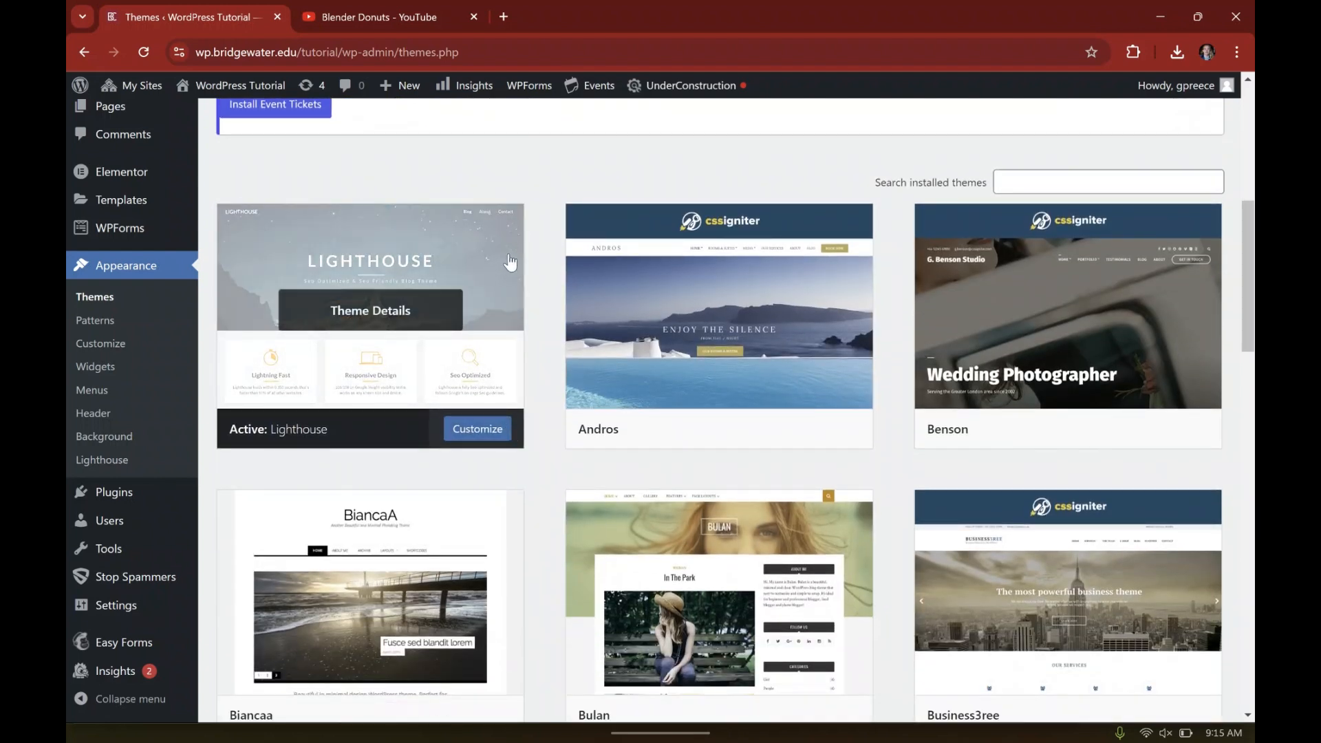
{"action": "scroll", "coordinate": [494, 276], "scroll_direction": "down", "scroll_amount": 2}
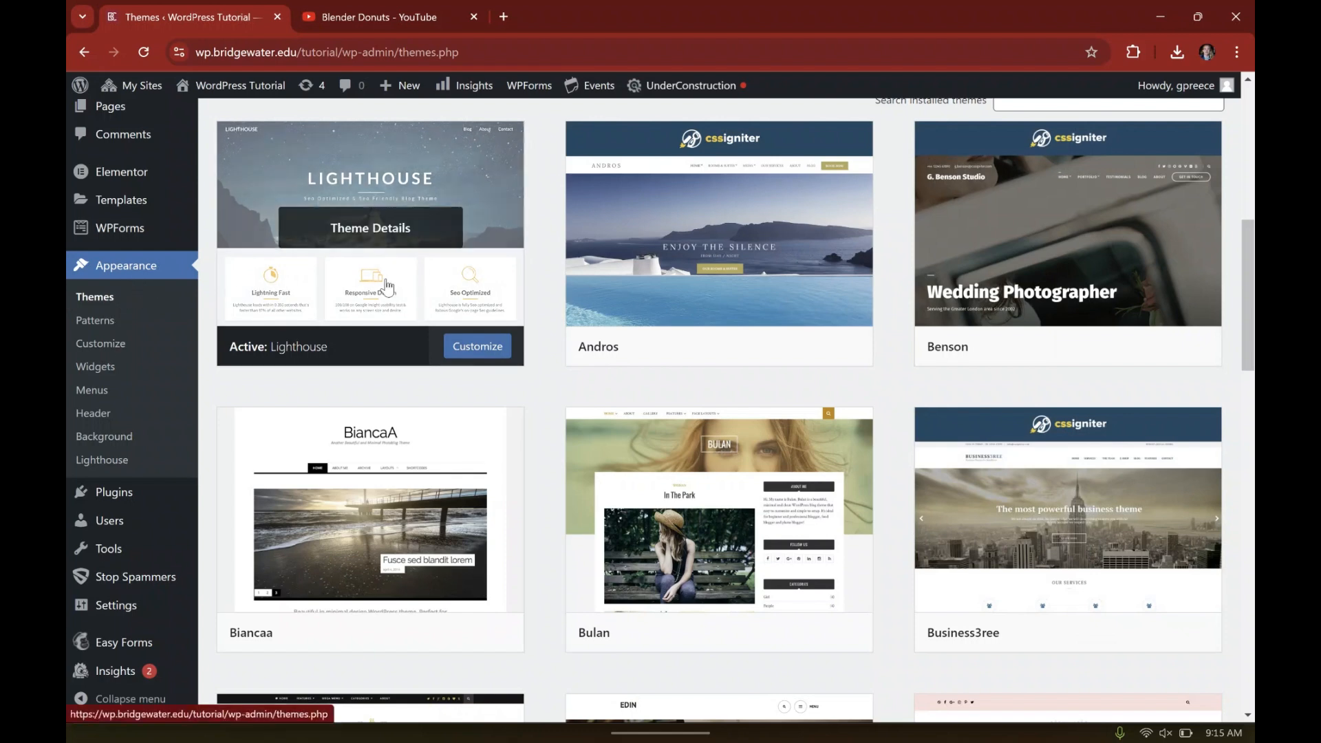
Step: Leave the themes overview without switching themes and return to the live WordPress Tutorial Homepage
{"action": "scroll", "coordinate": [502, 413], "scroll_direction": "up", "scroll_amount": 8}
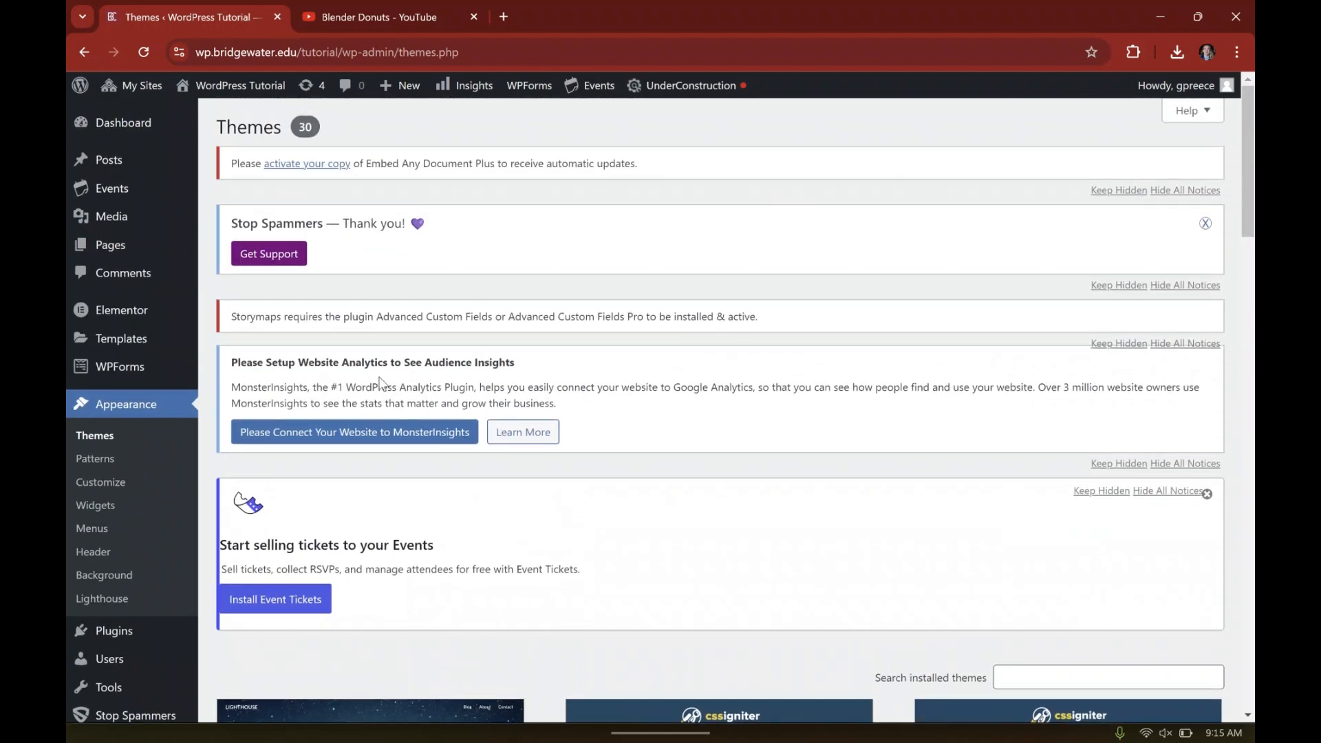
{"action": "mouse_move", "coordinate": [130, 130]}
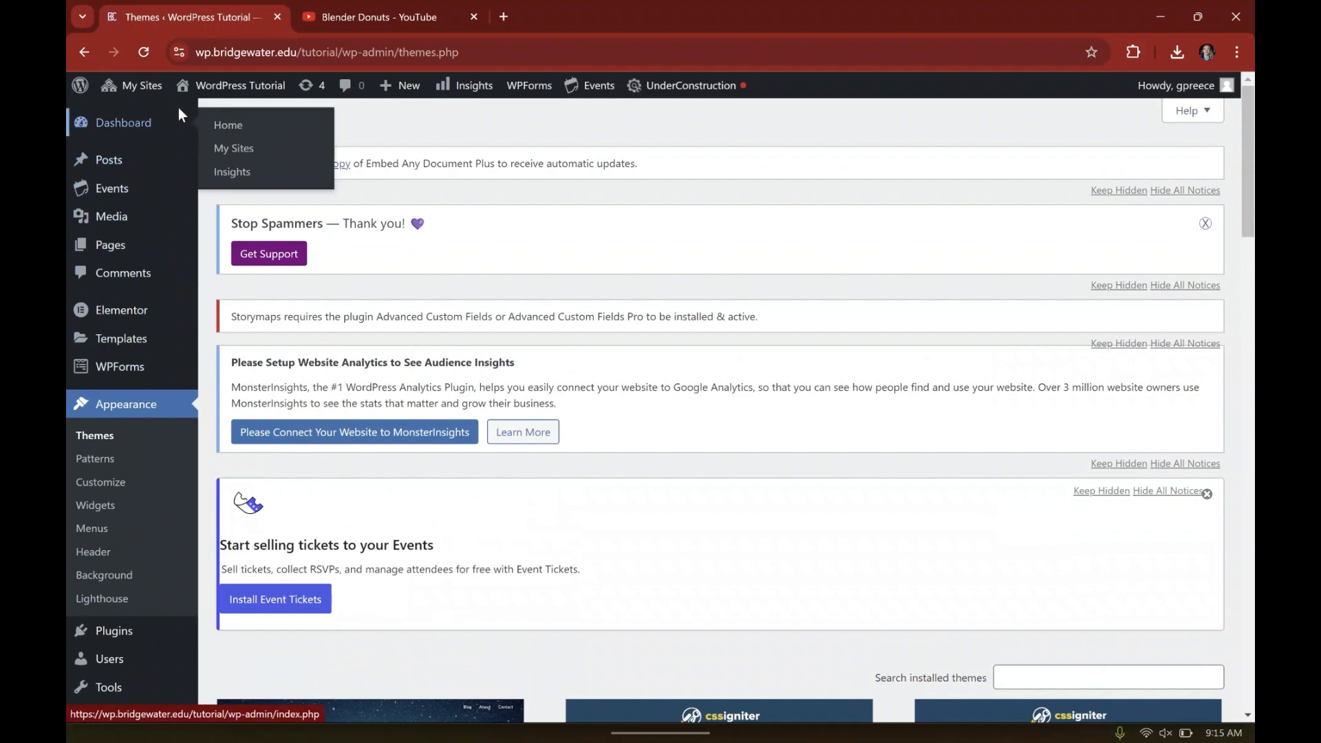
{"action": "mouse_move", "coordinate": [231, 87]}
{"action": "left_click", "coordinate": [231, 86]}
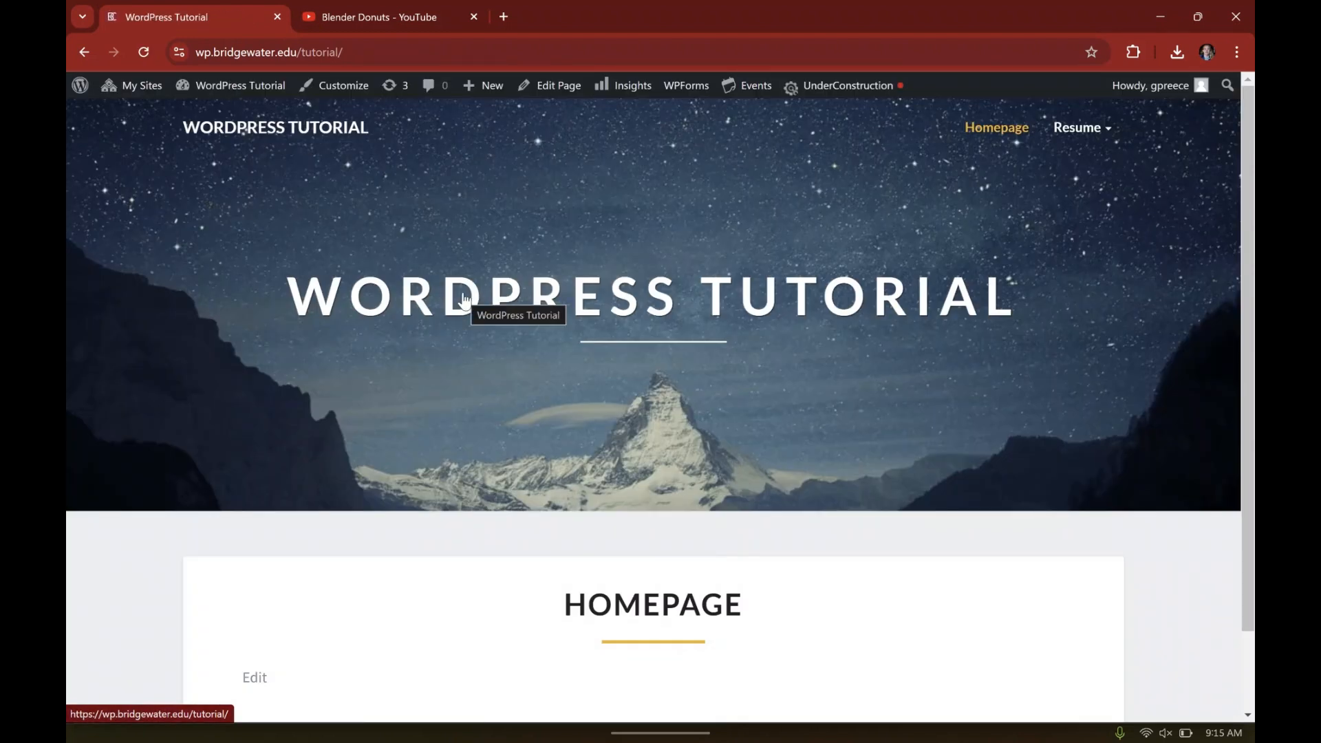